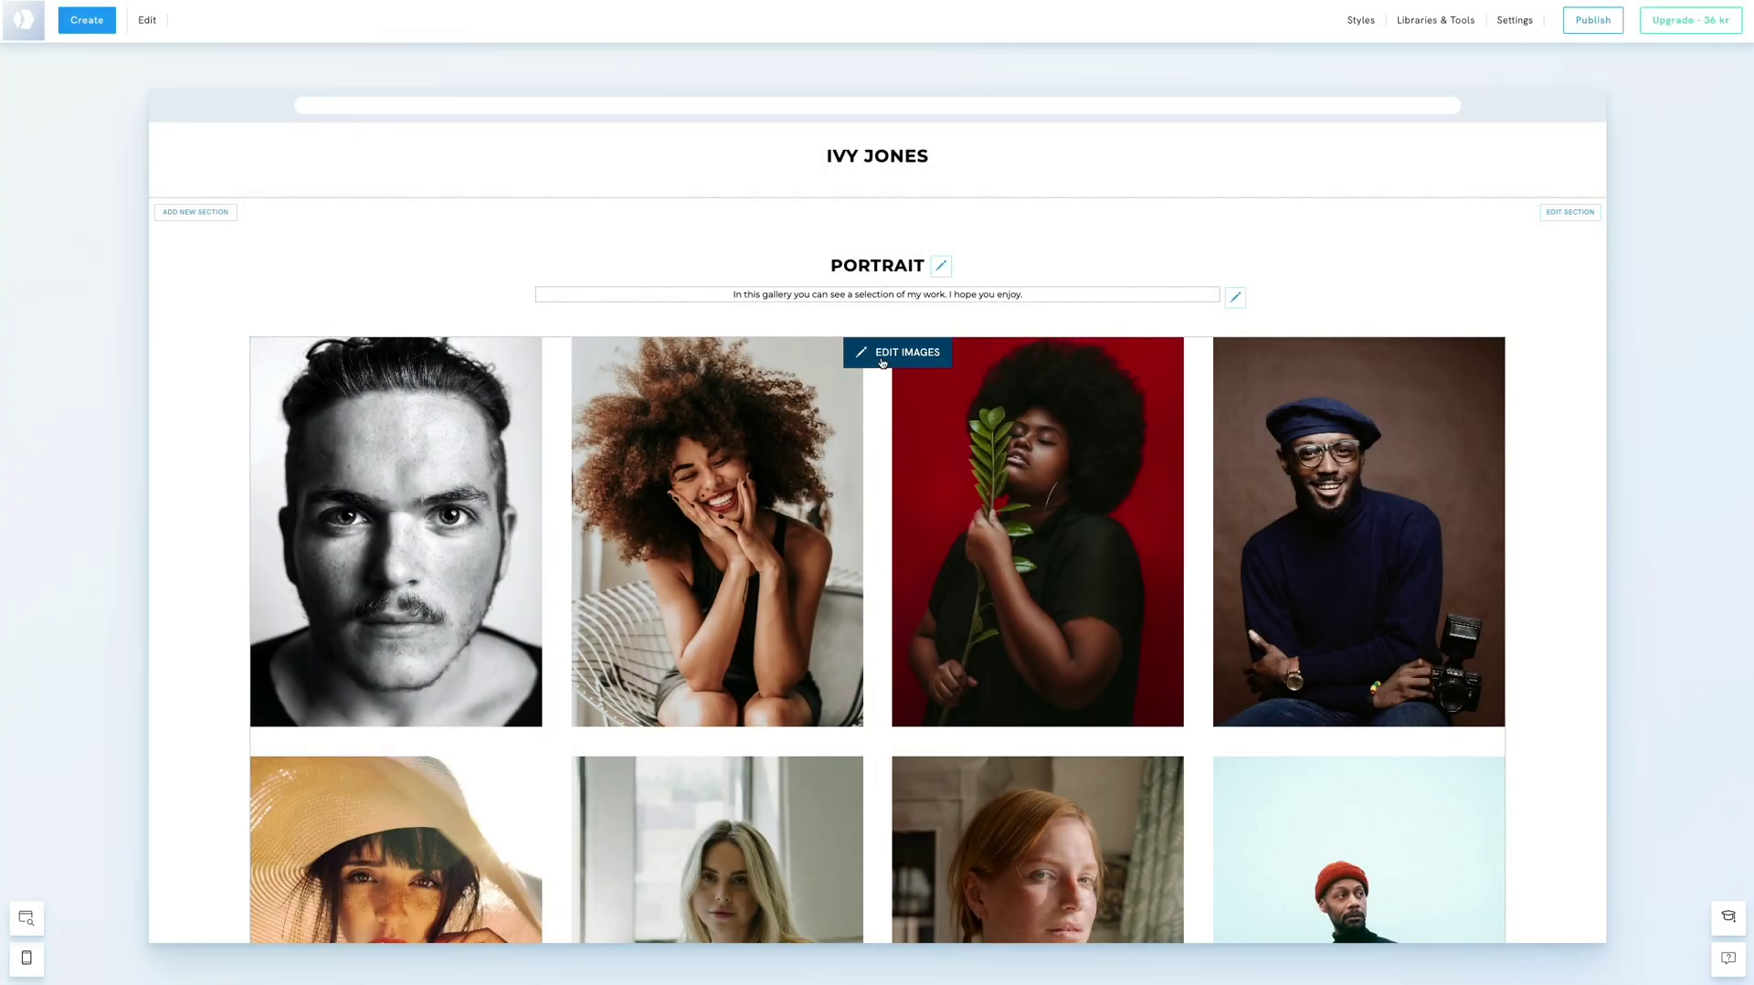
- Open the Portrait gallery's Edit Gallery options: Change Content, Template and Styles
left_click(882, 360)
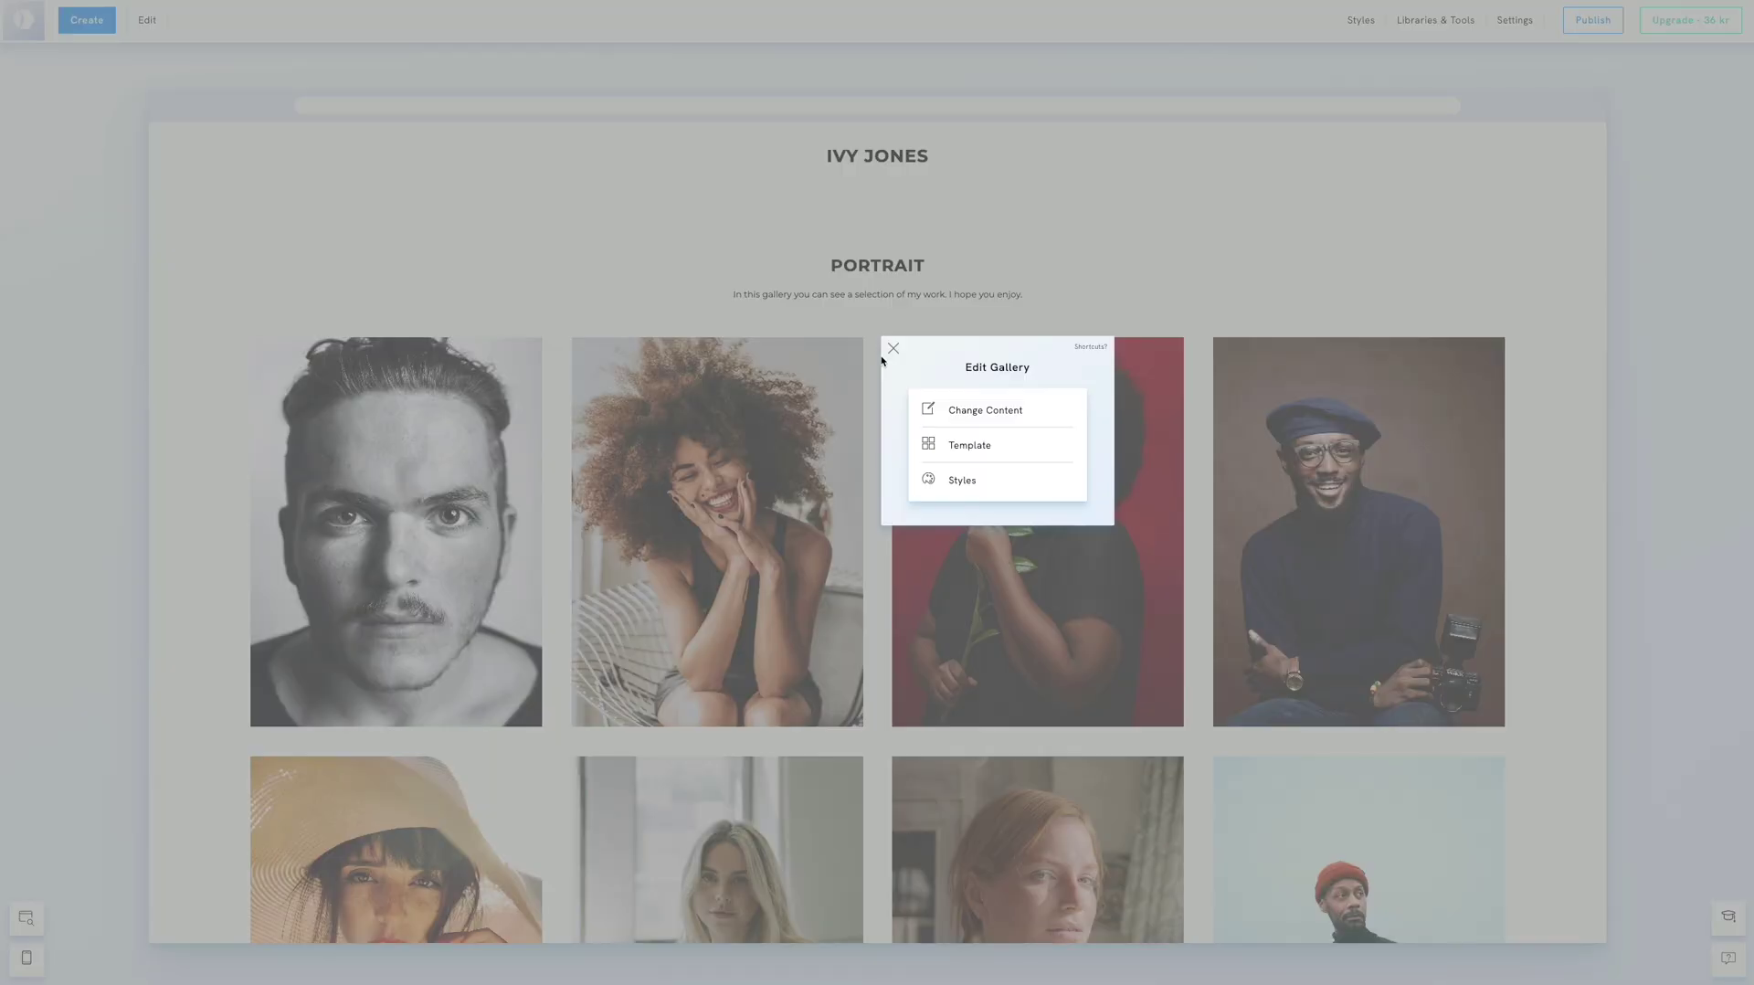
- Upload a-j00001 through a-j00004.jpg from the computer and add them to the Portrait gallery
left_click(943, 408)
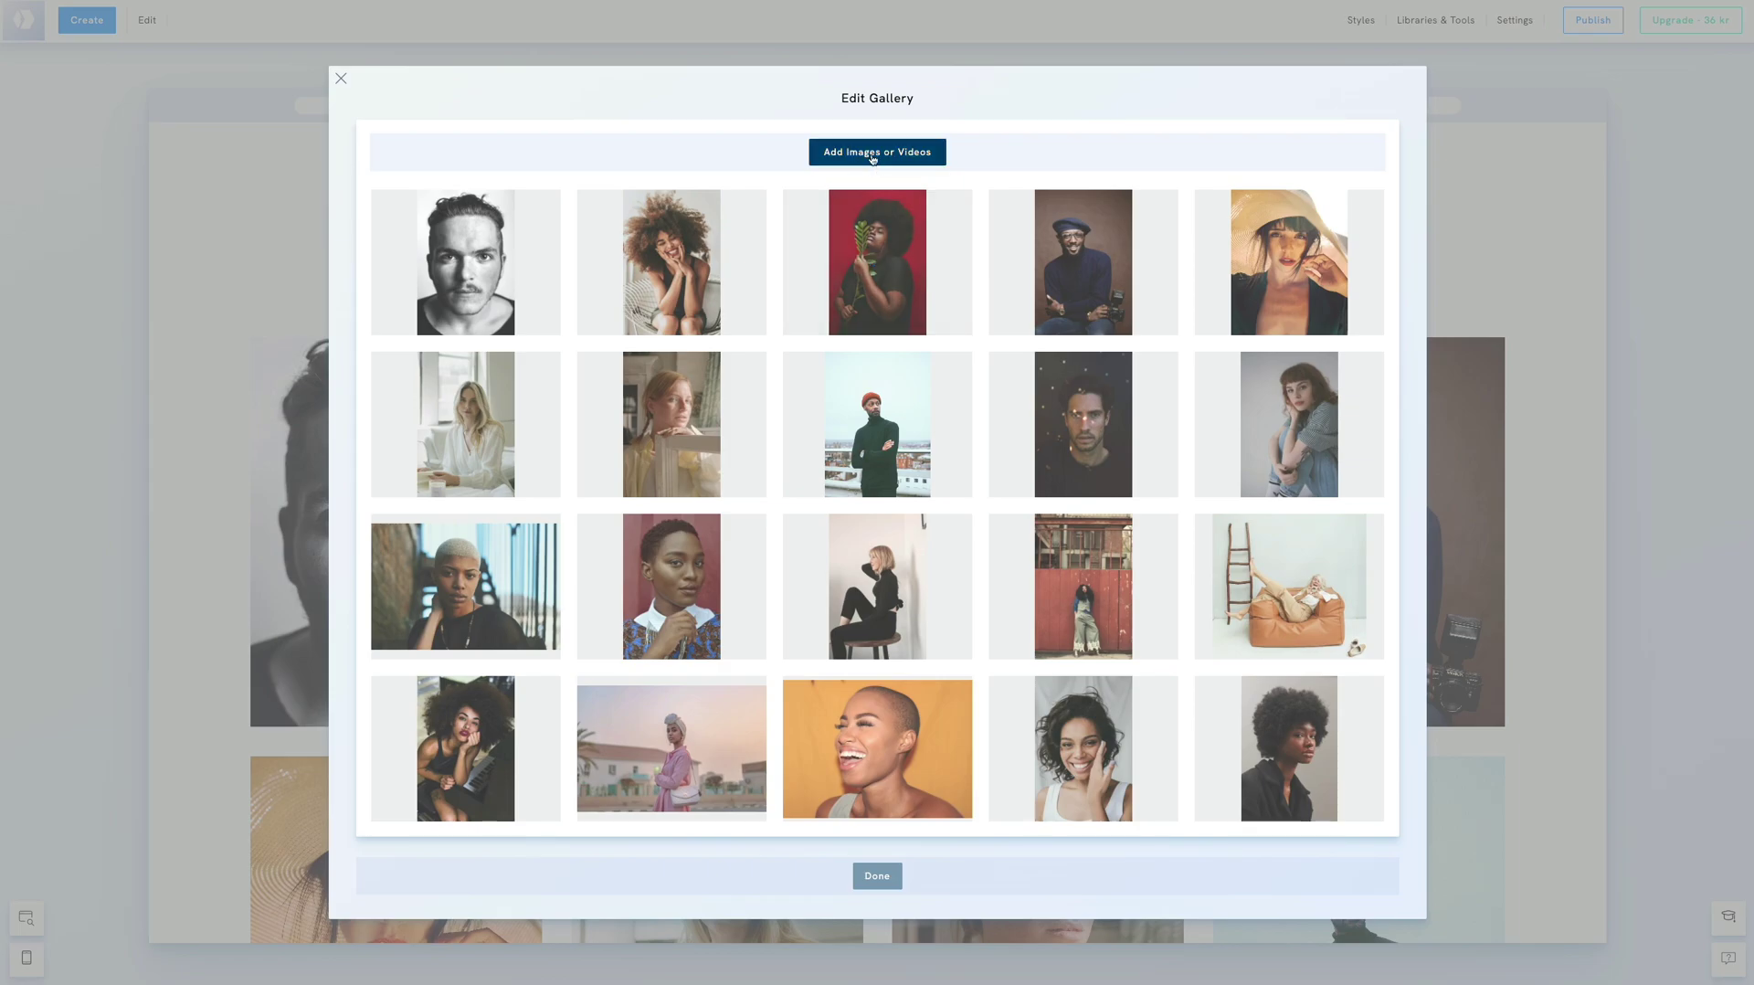
left_click(872, 155)
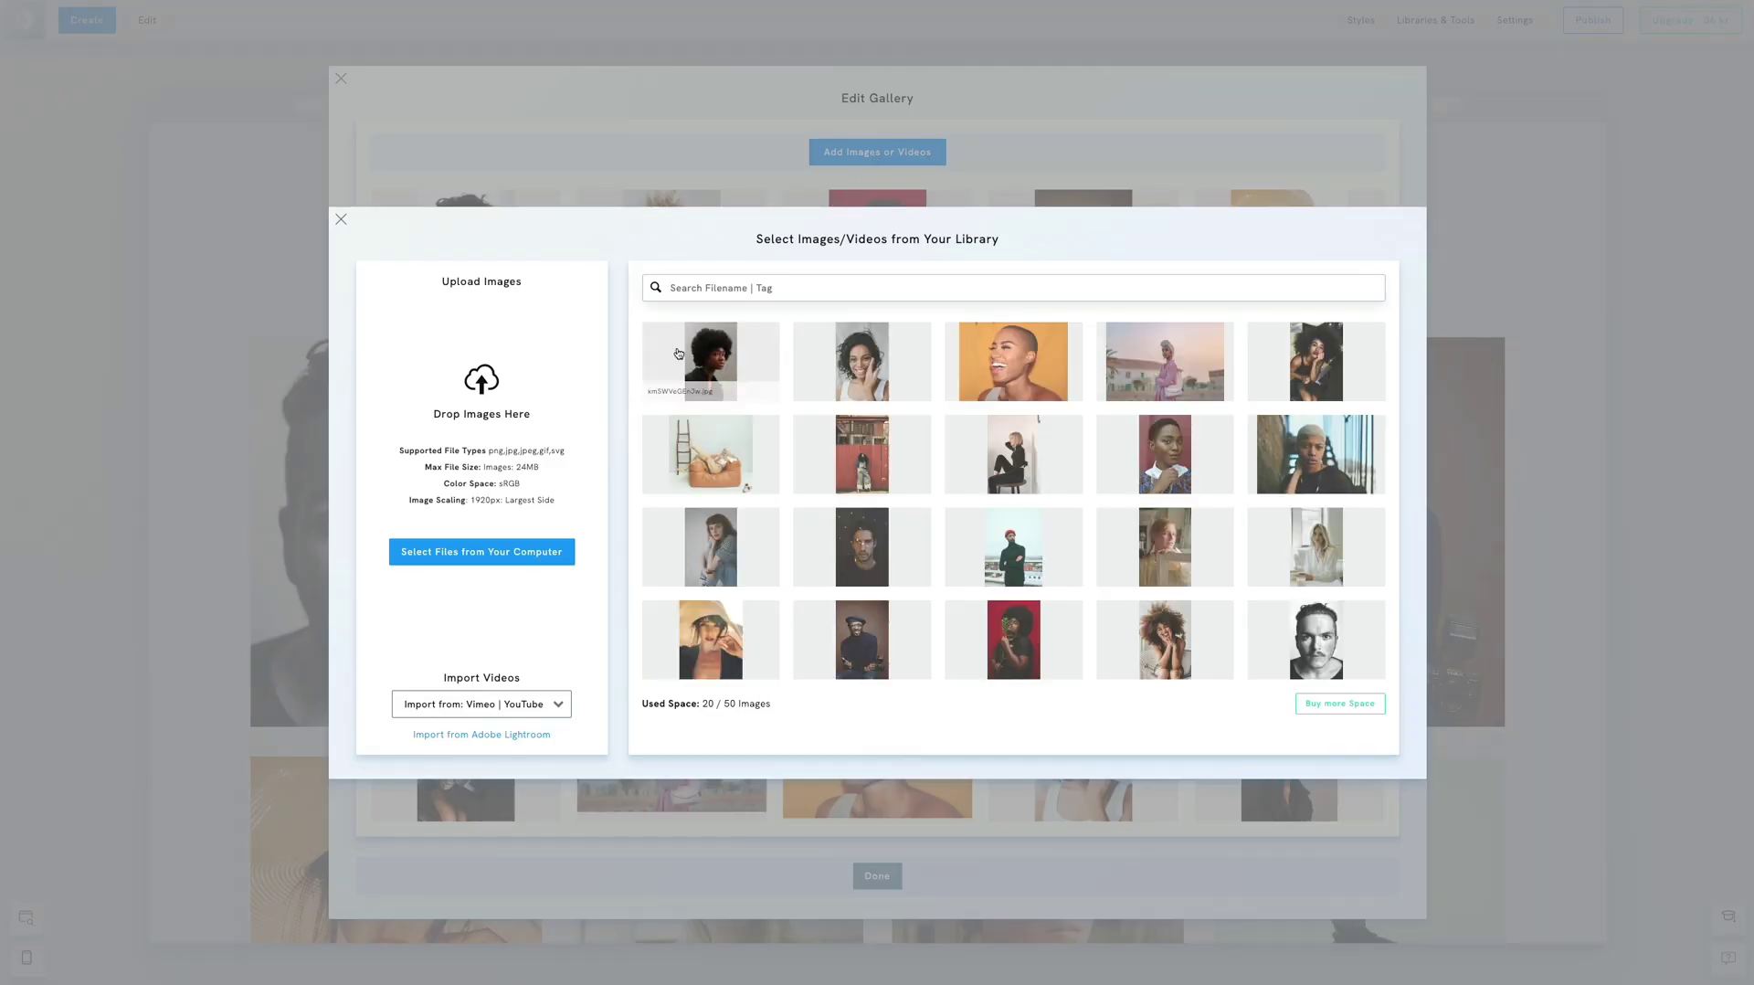
left_click(473, 552)
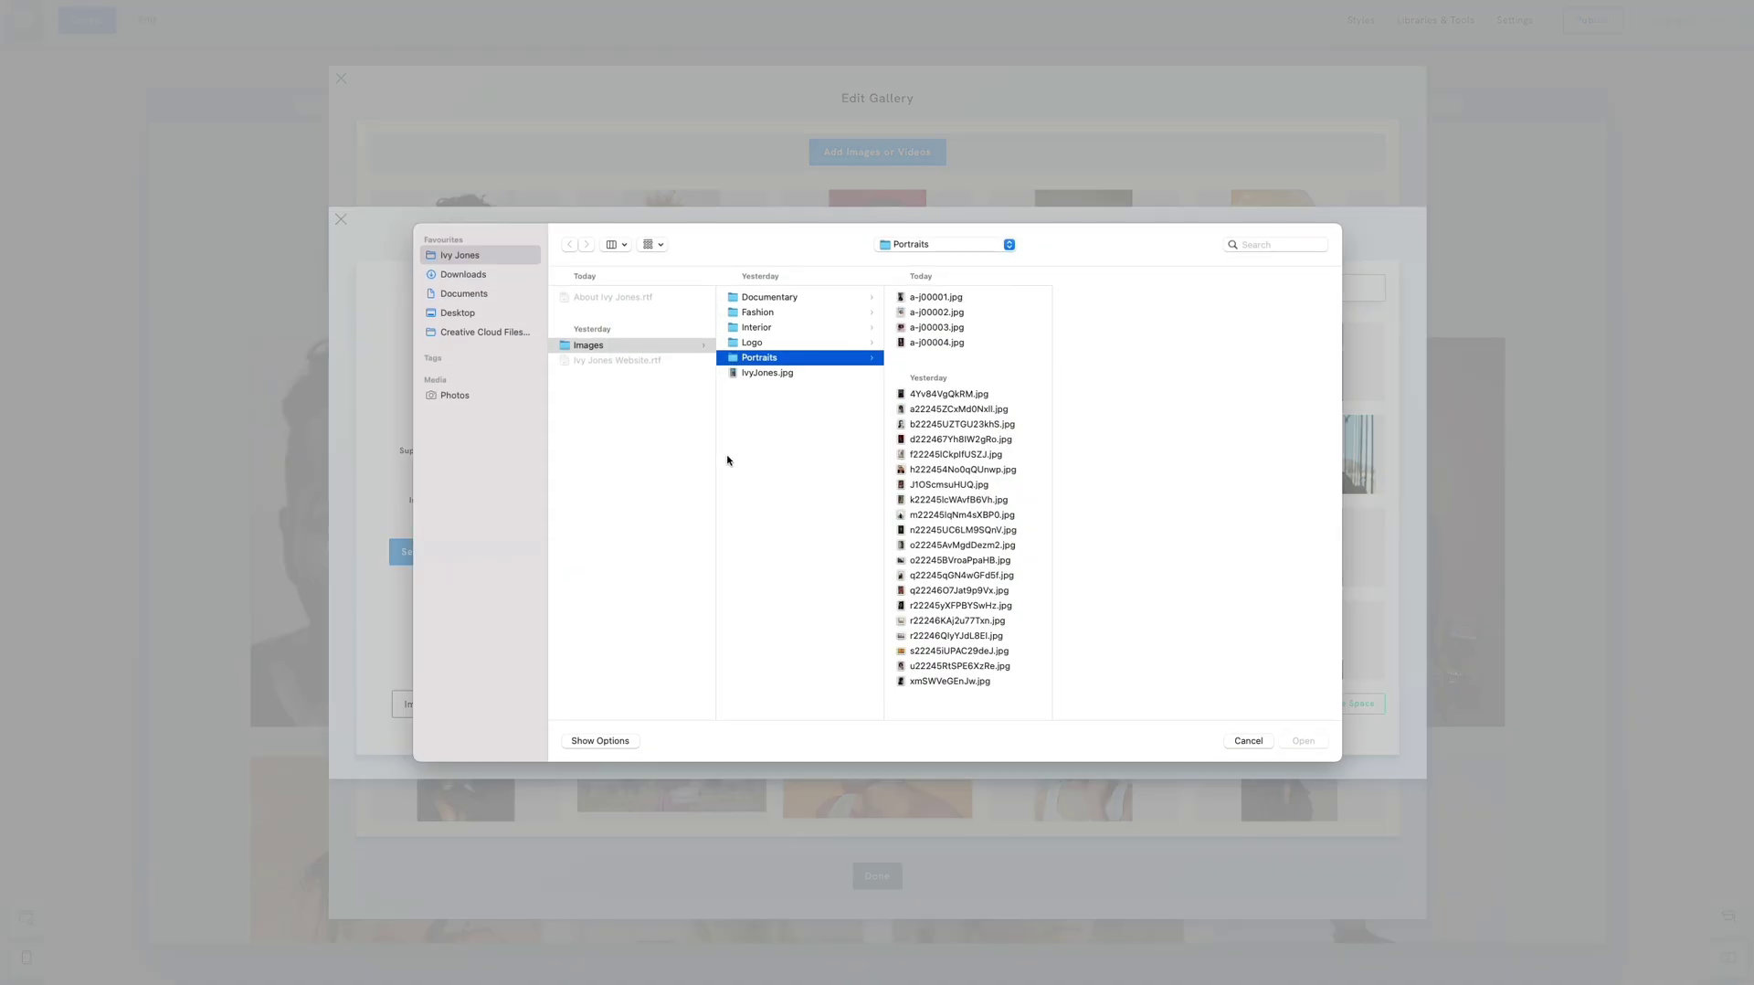
left_click(939, 343)
left_click(945, 299, "shift")
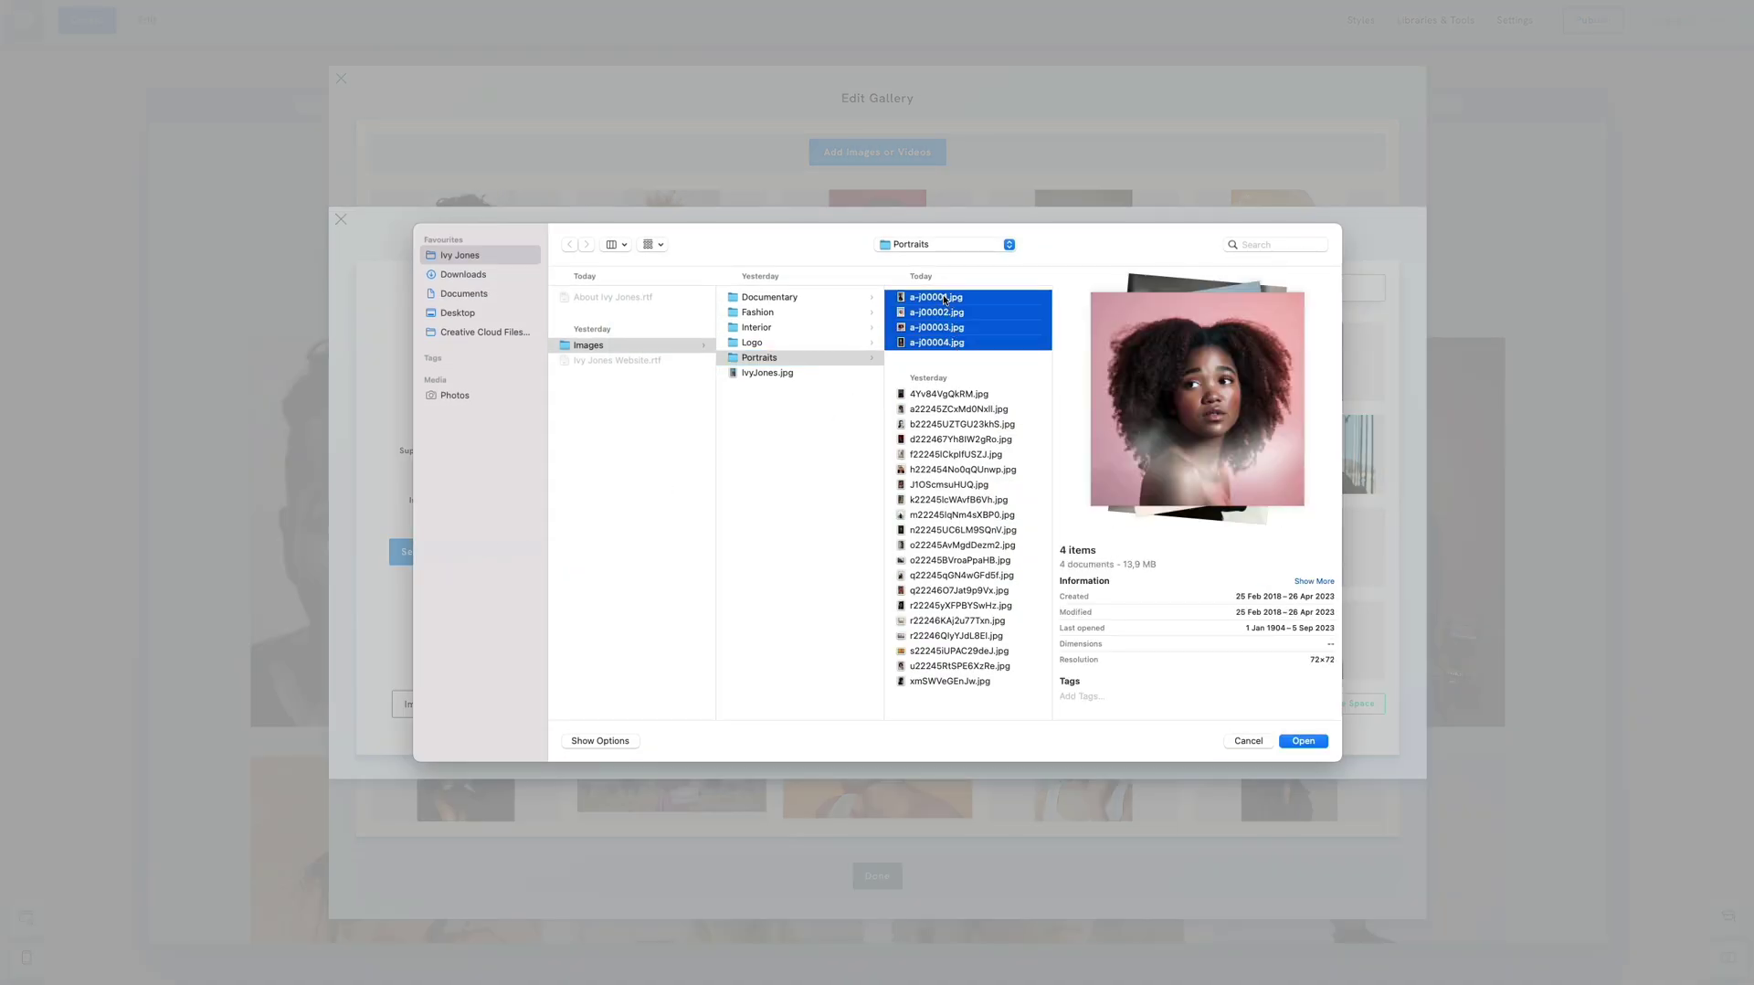
left_click(1299, 742)
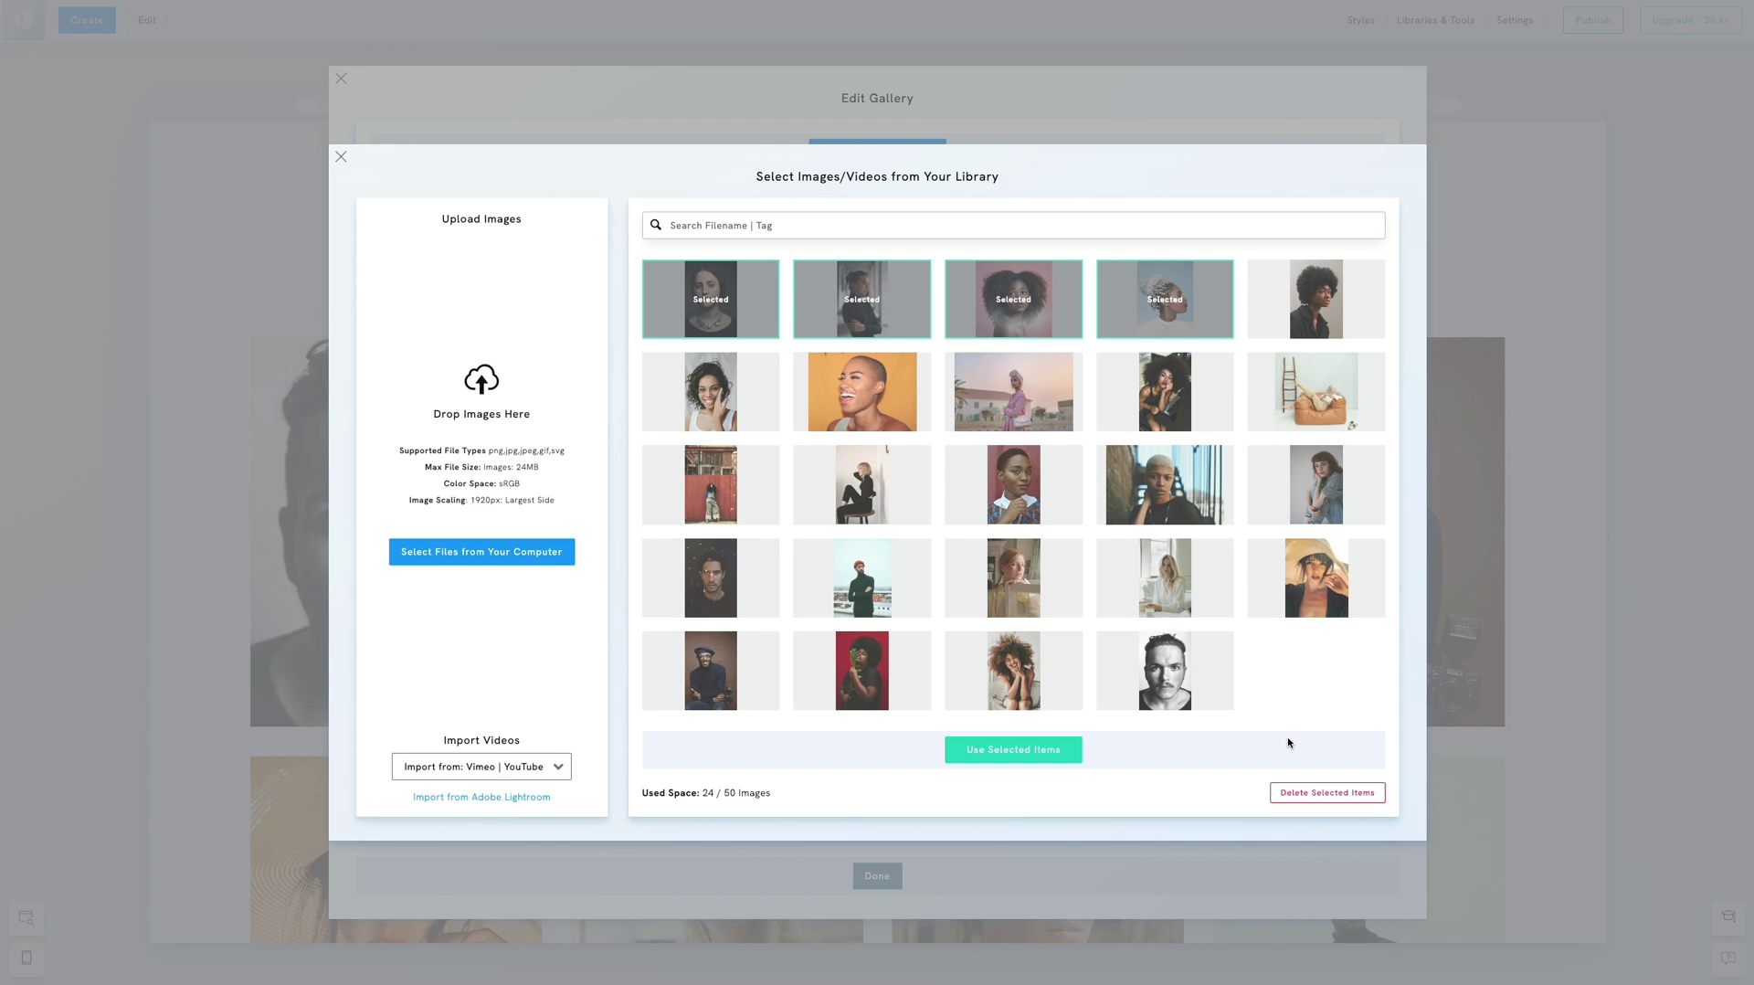
left_click(1025, 750)
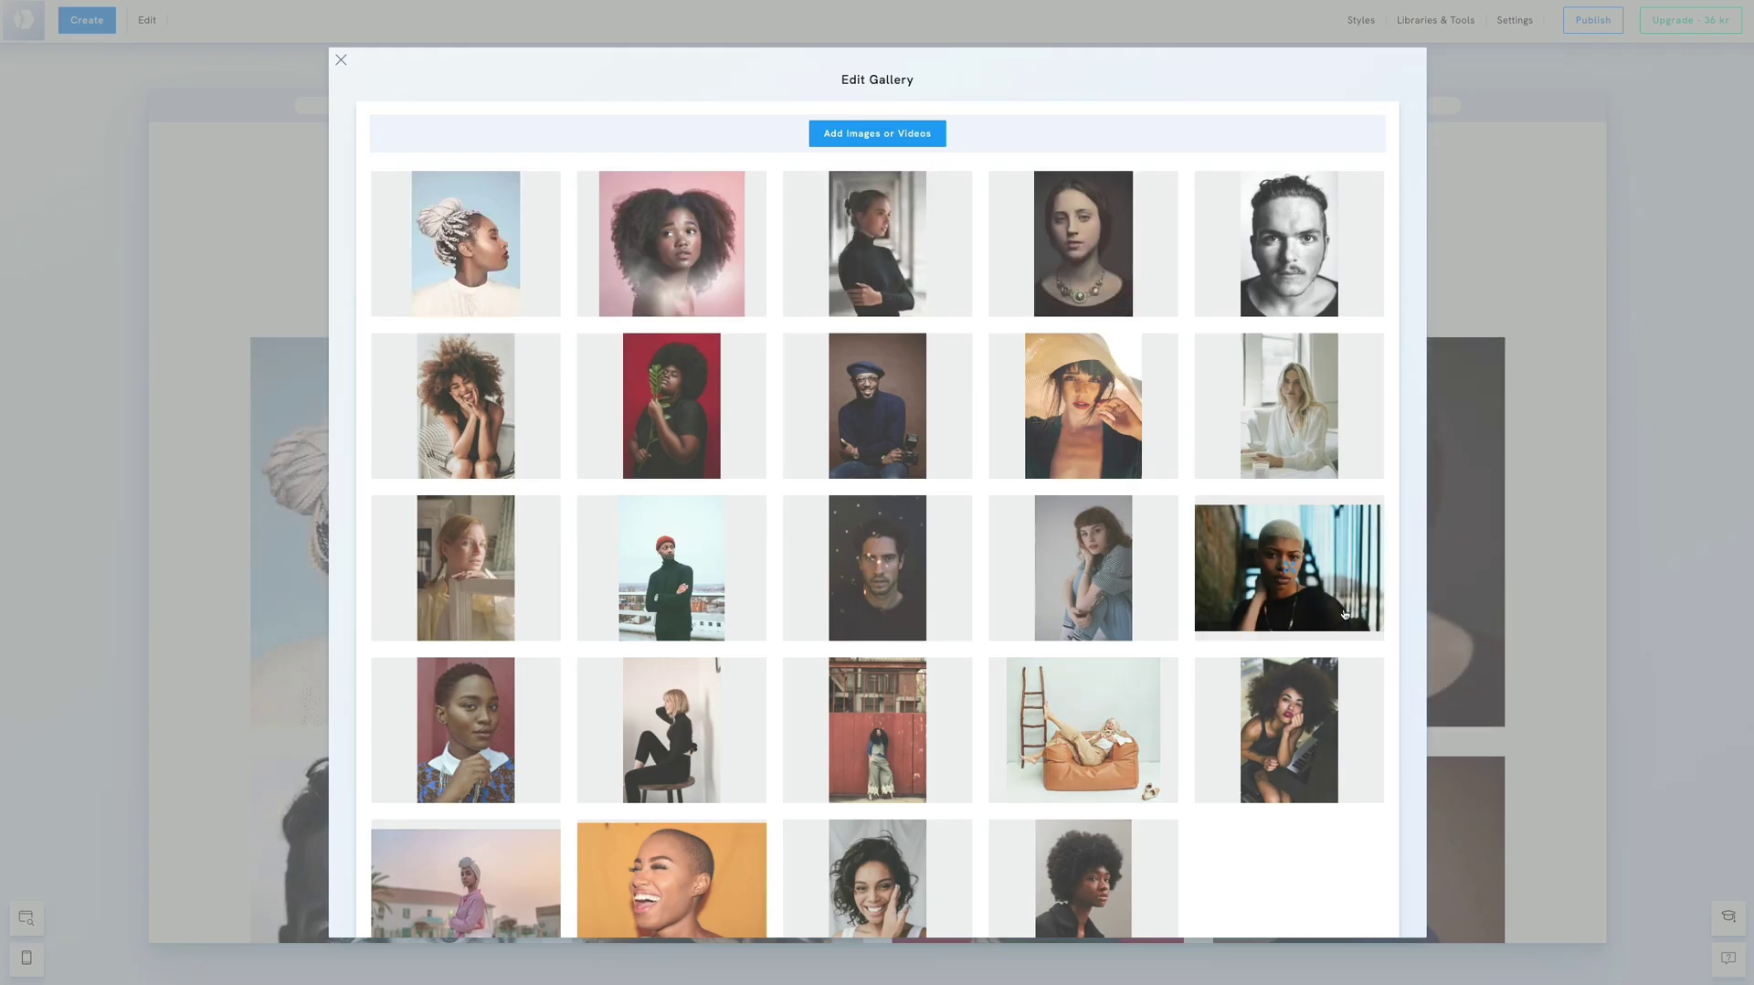
left_click(1589, 563)
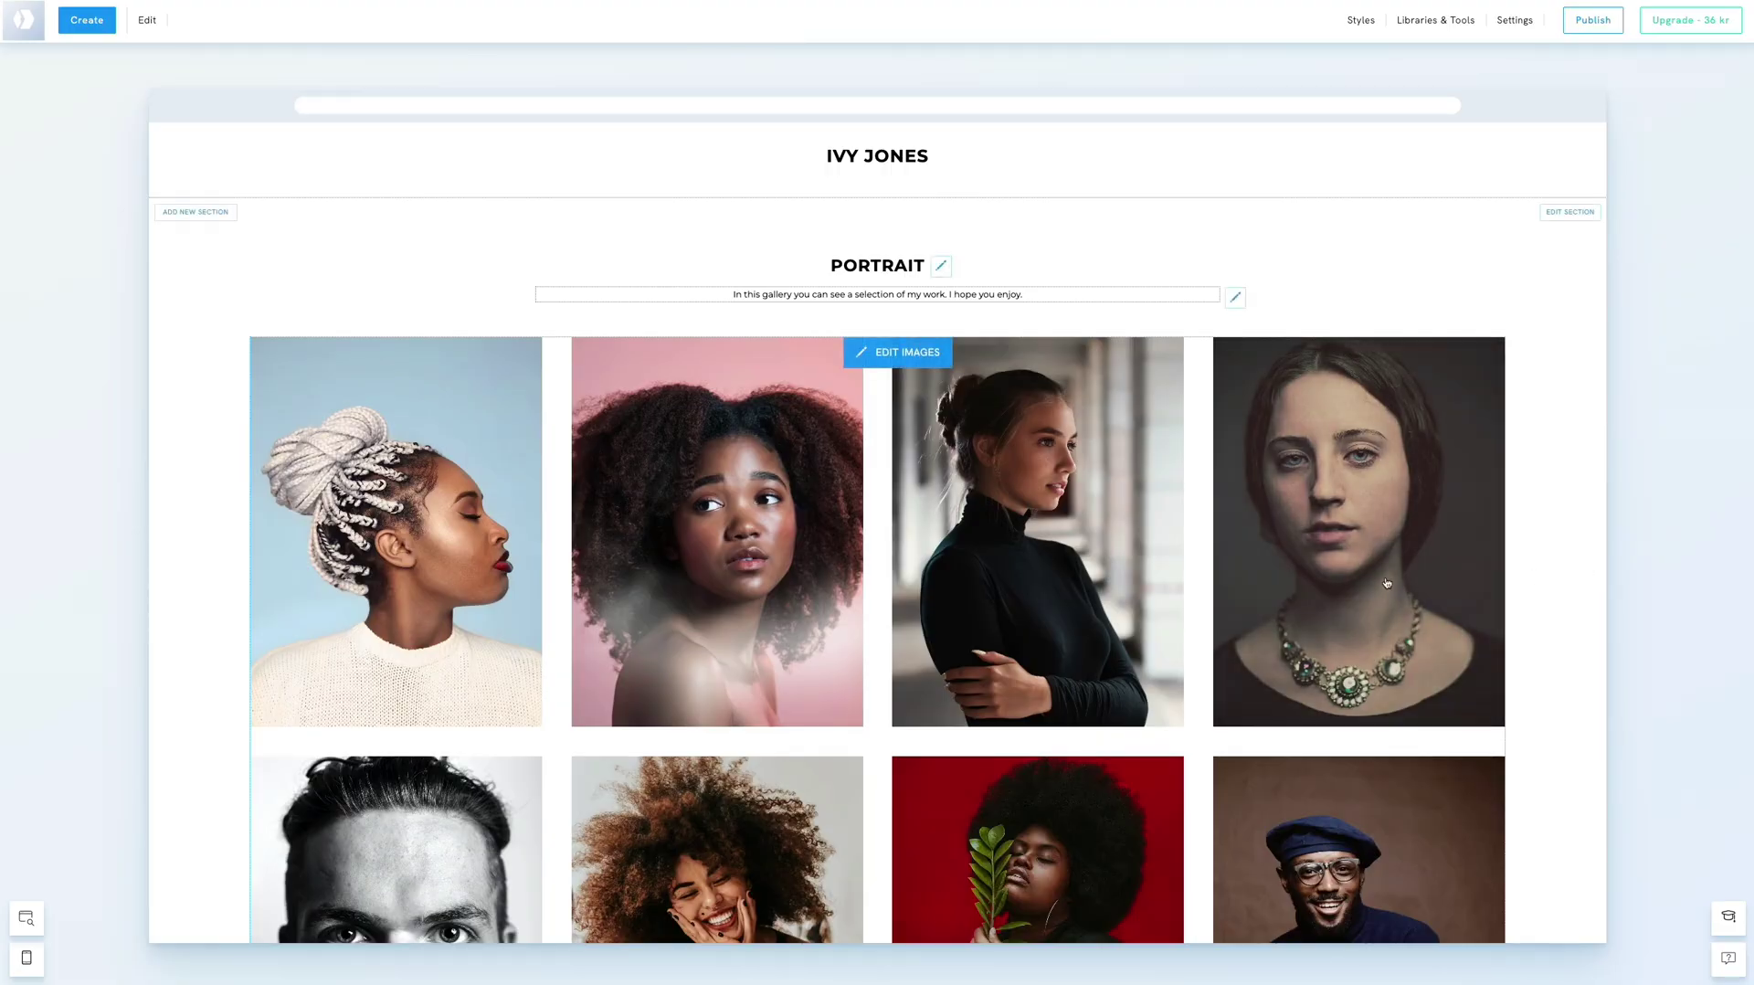
- In the content editor, drag the pink-background portrait from slot two to slot three
left_click(923, 359)
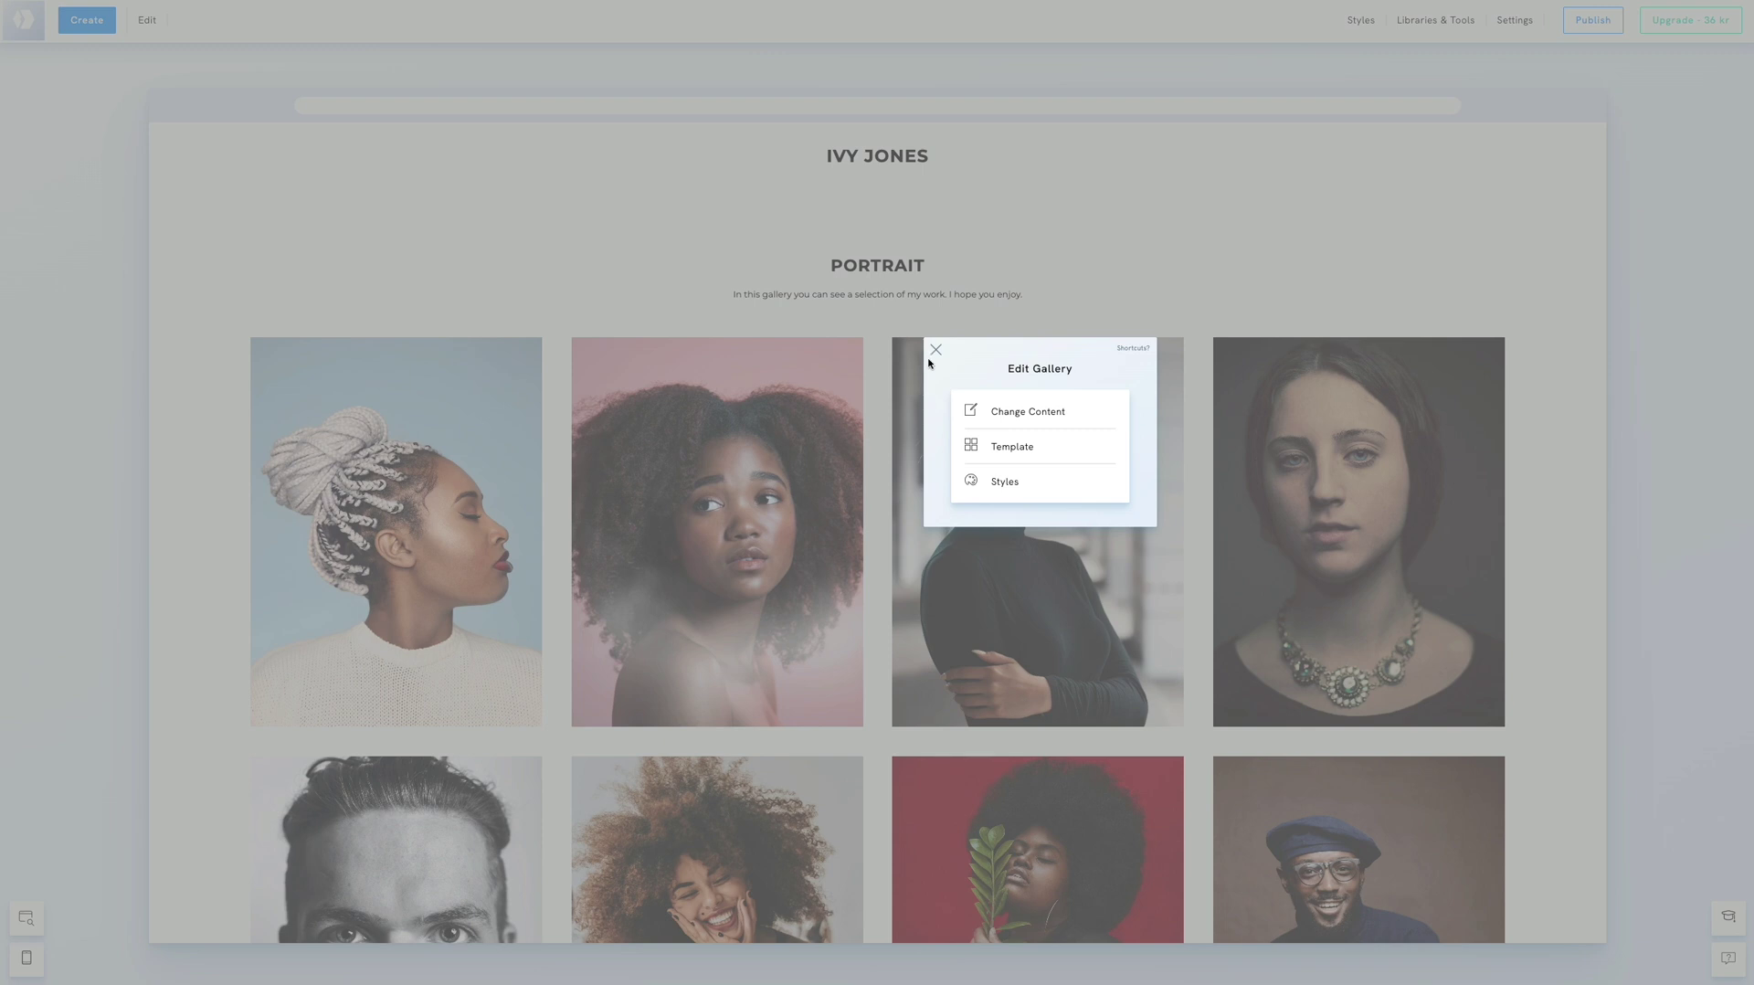
left_click(994, 405)
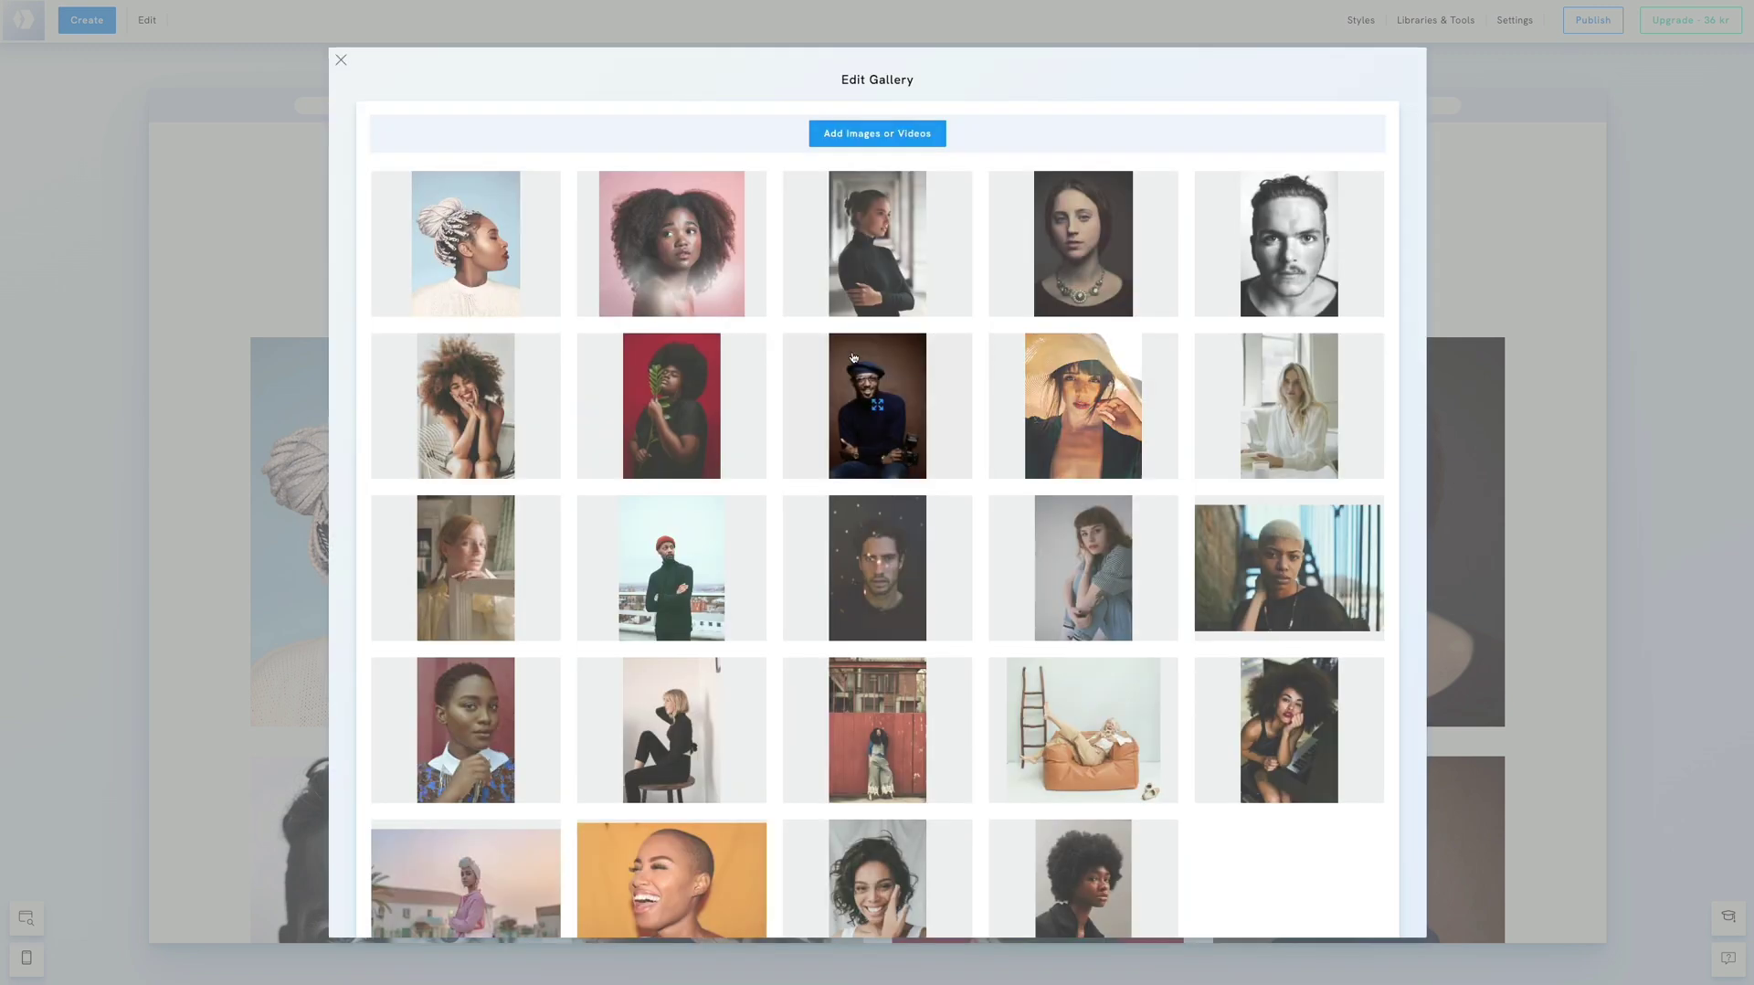
left_click_drag(735, 300, 964, 280)
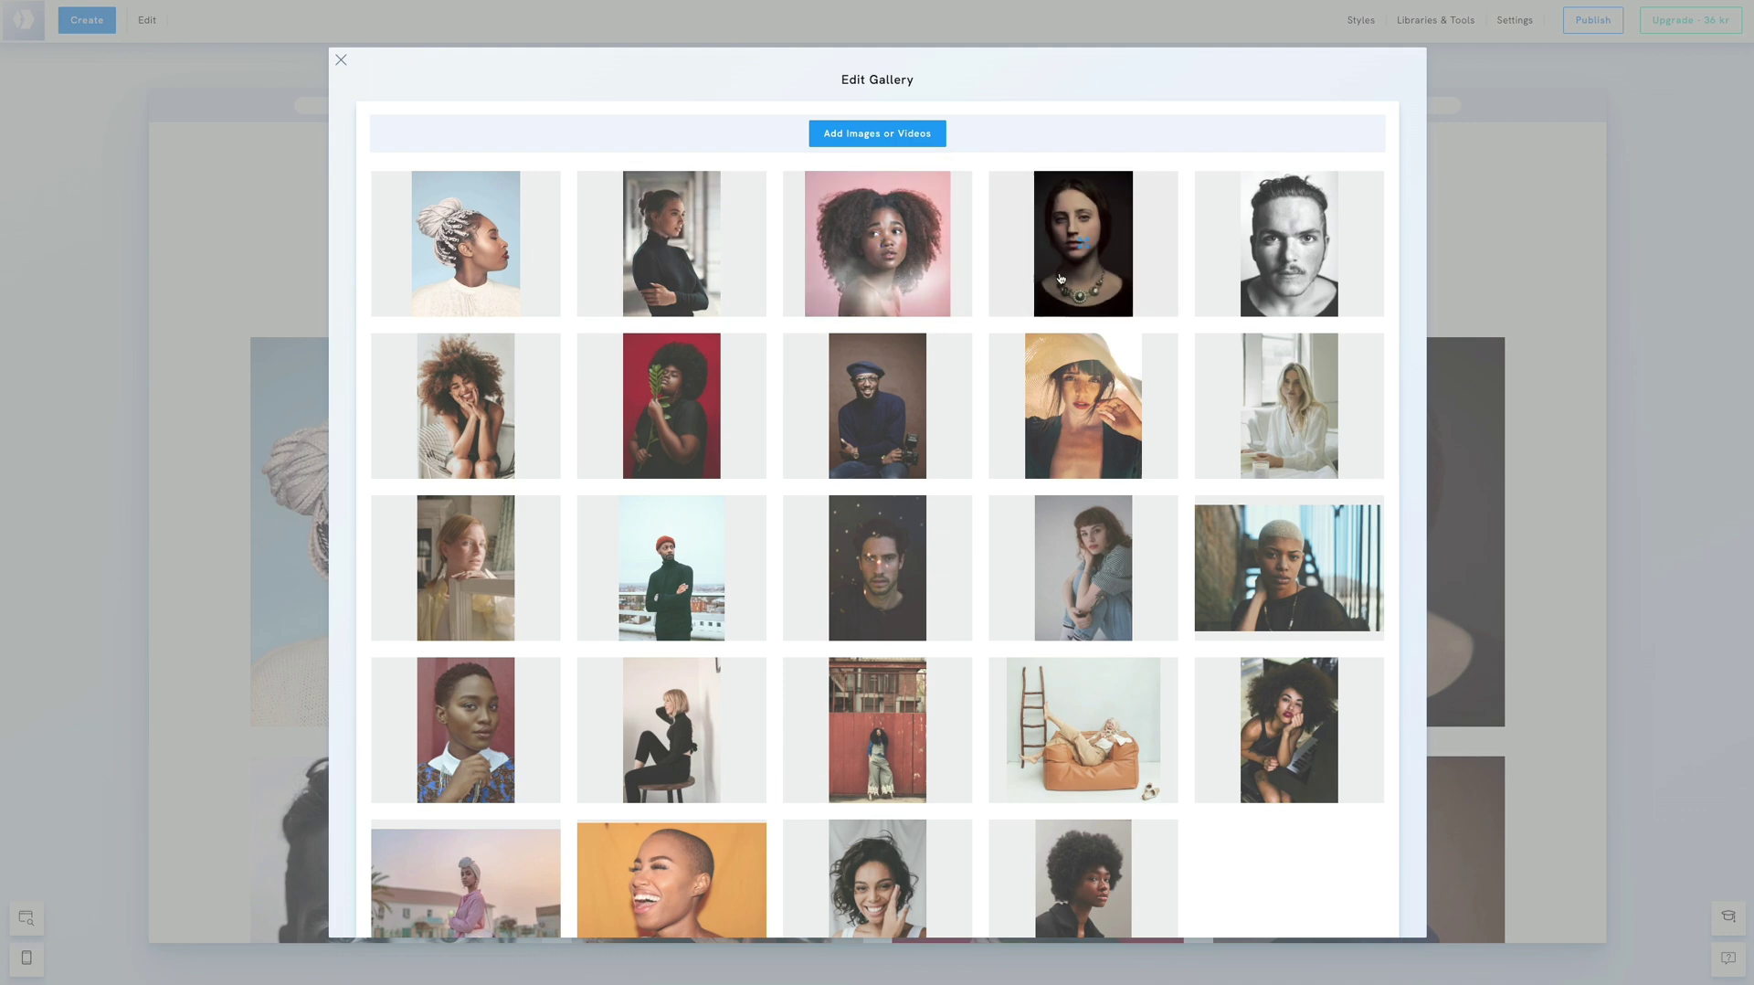
left_click(1484, 283)
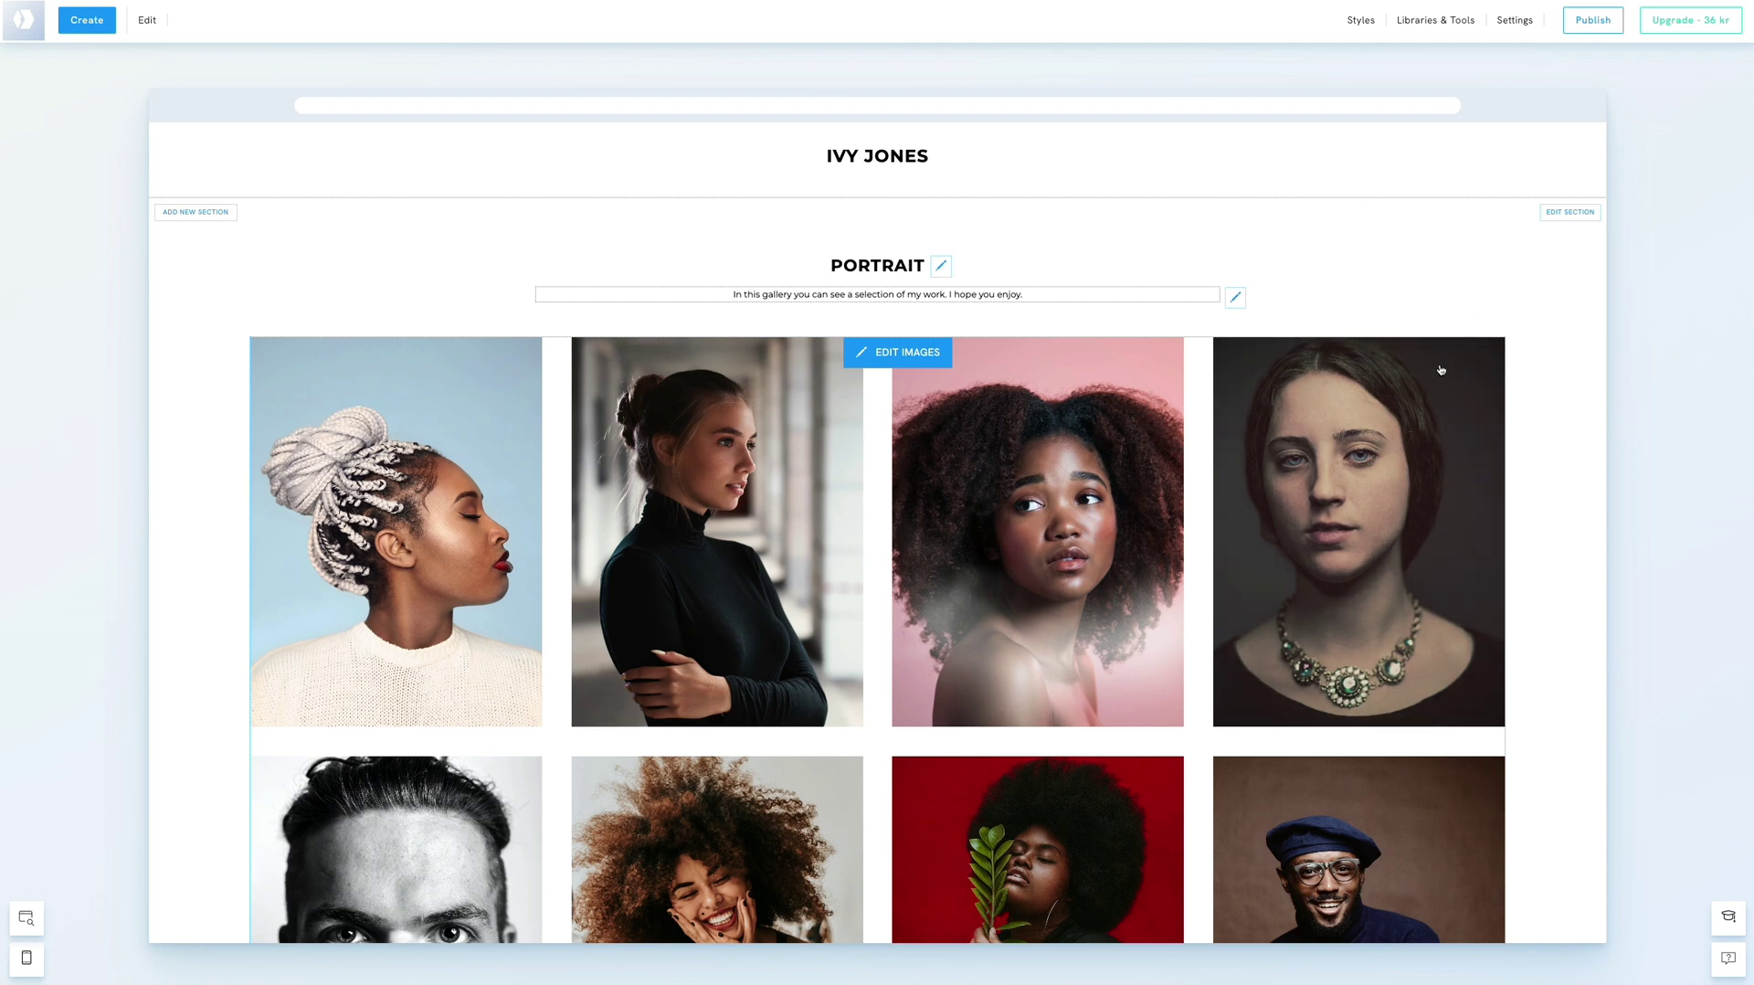
- Preview the Align bottom and Puzzle layouts, then apply the Dynamic Grid template
left_click(915, 359)
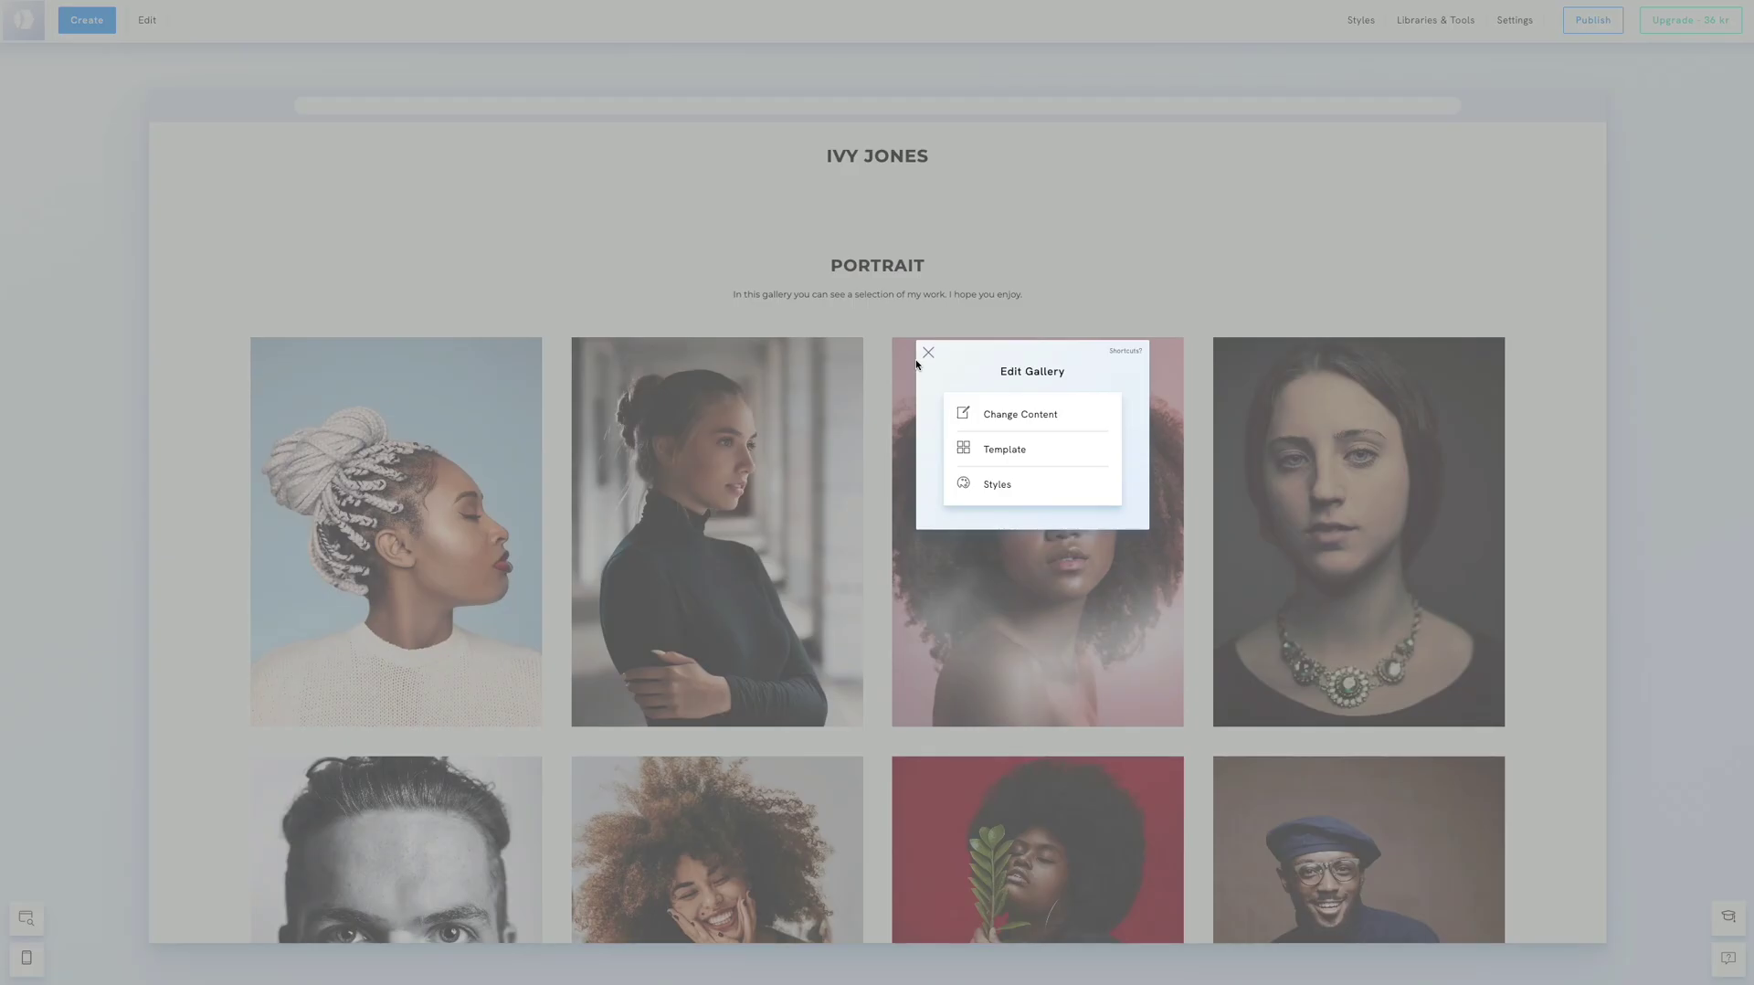
left_click(990, 449)
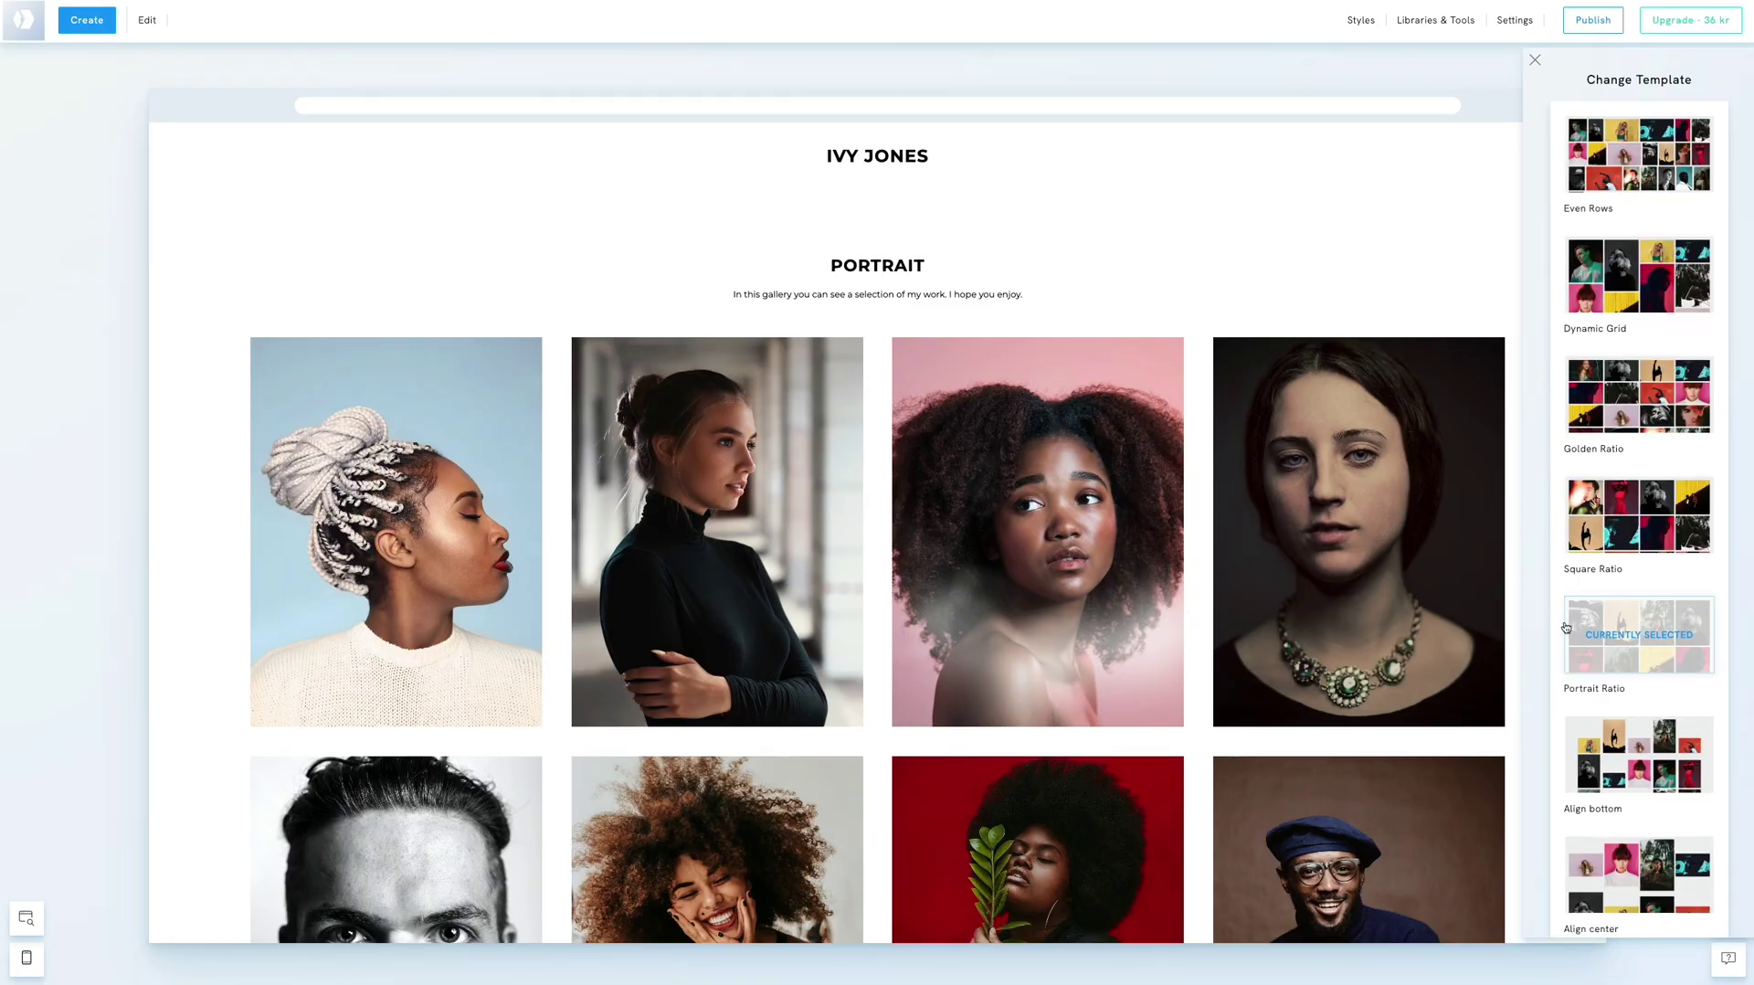
left_click(1635, 761)
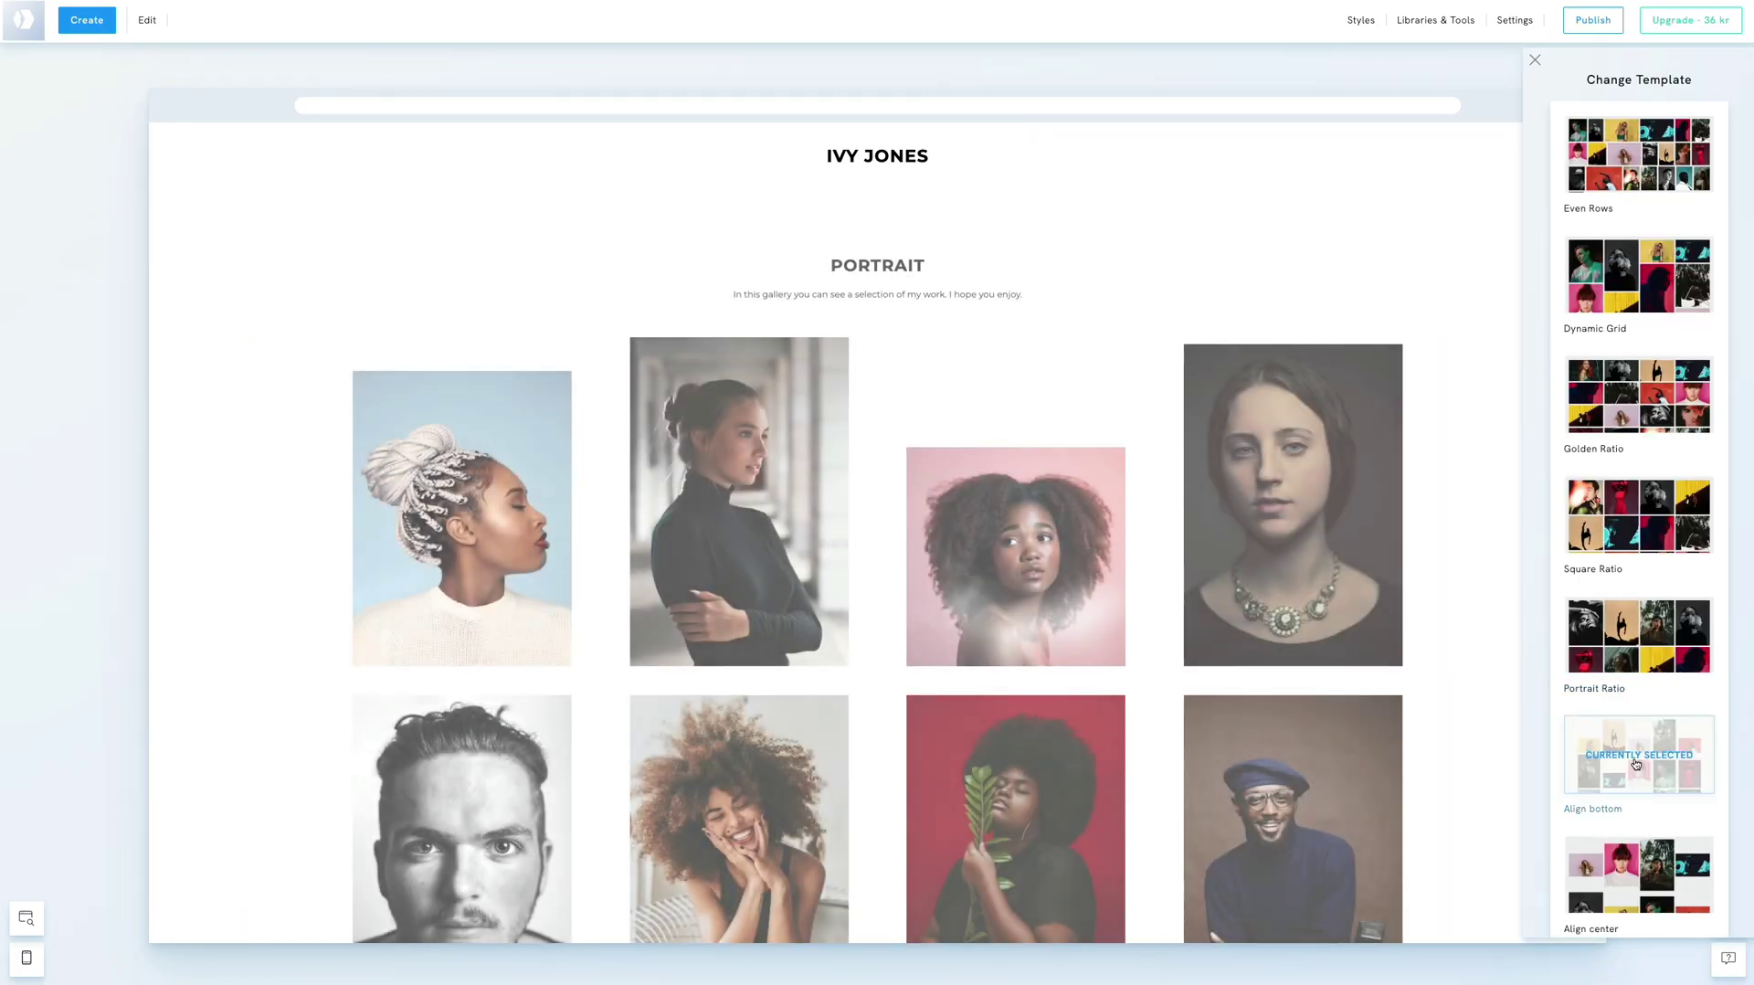
scroll(1637, 767, "down", 2)
left_click(1641, 797)
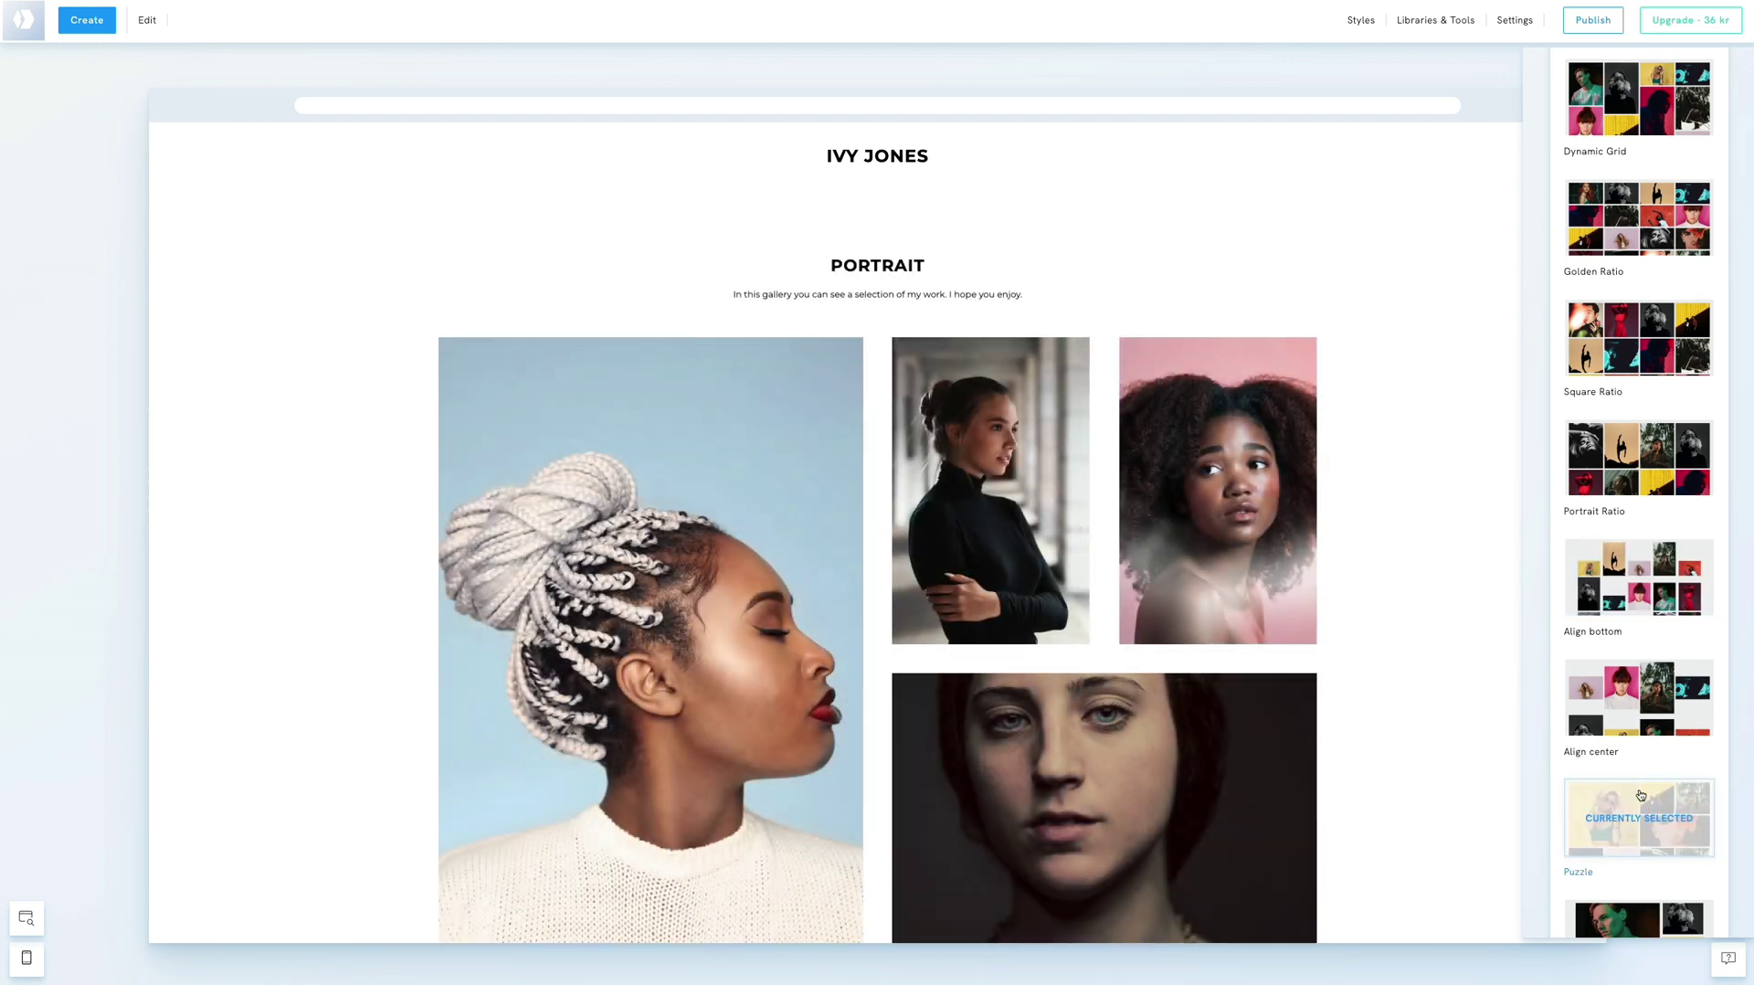
scroll(1594, 255, "up", 1)
scroll(1594, 256, "up", 1)
left_click(1594, 201)
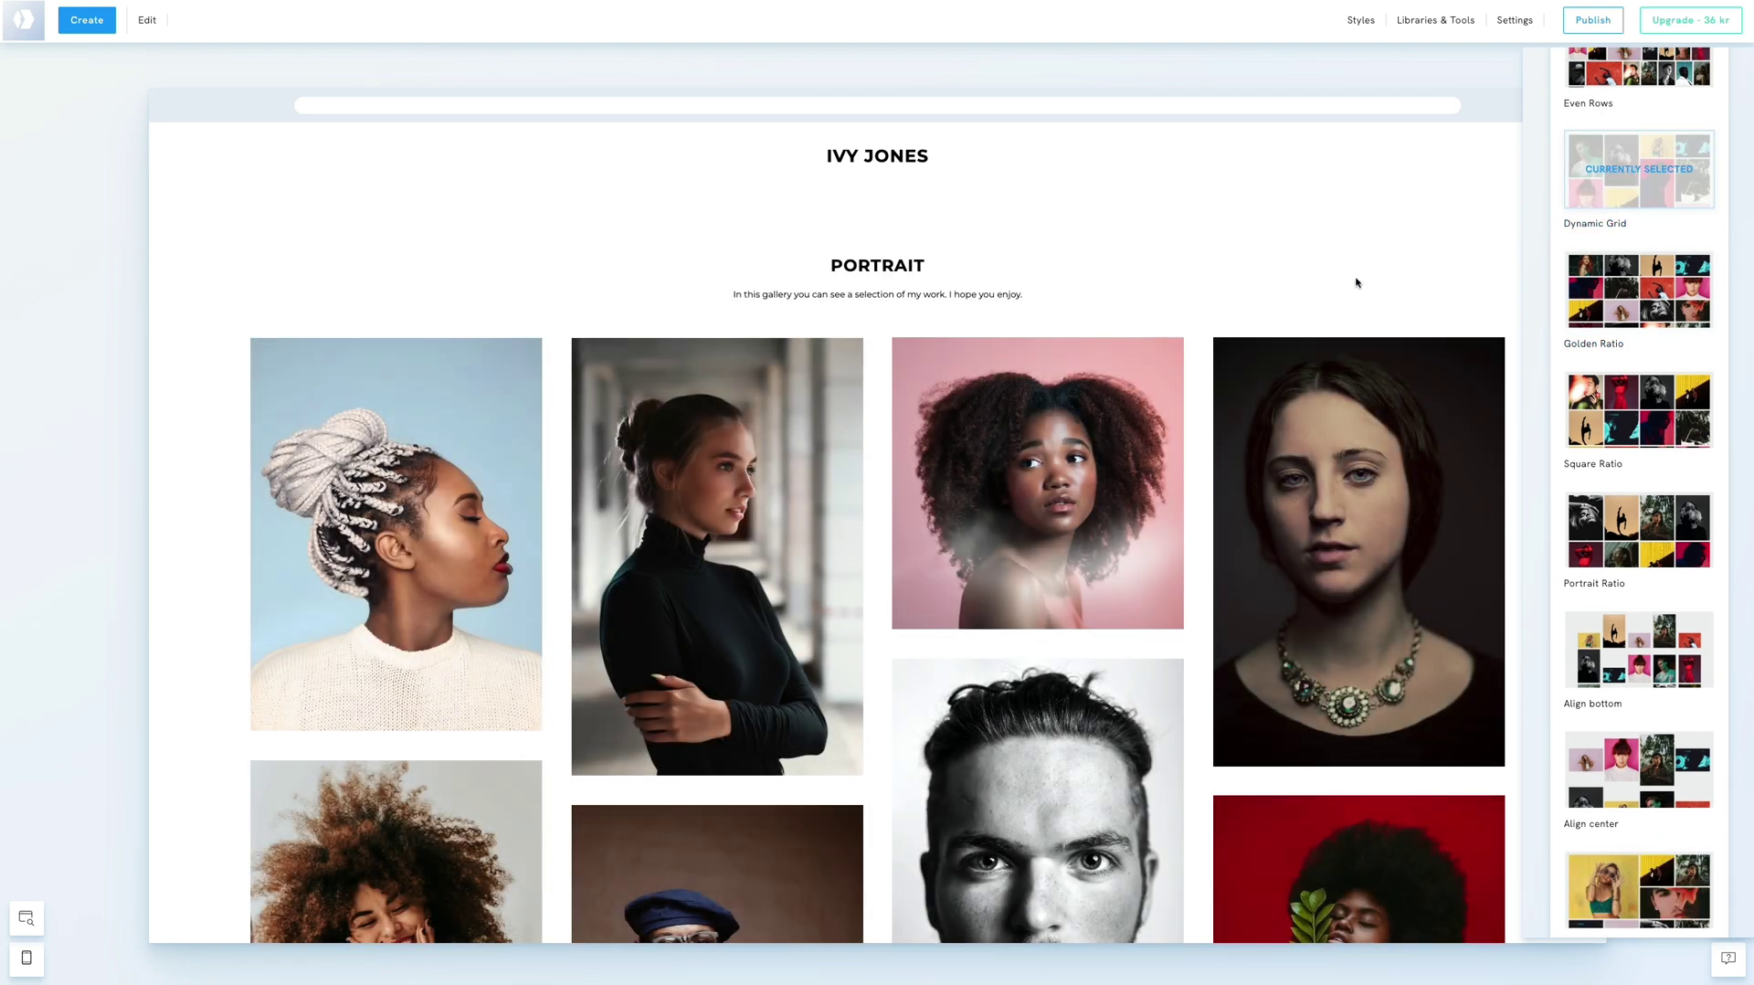
left_click(1359, 282)
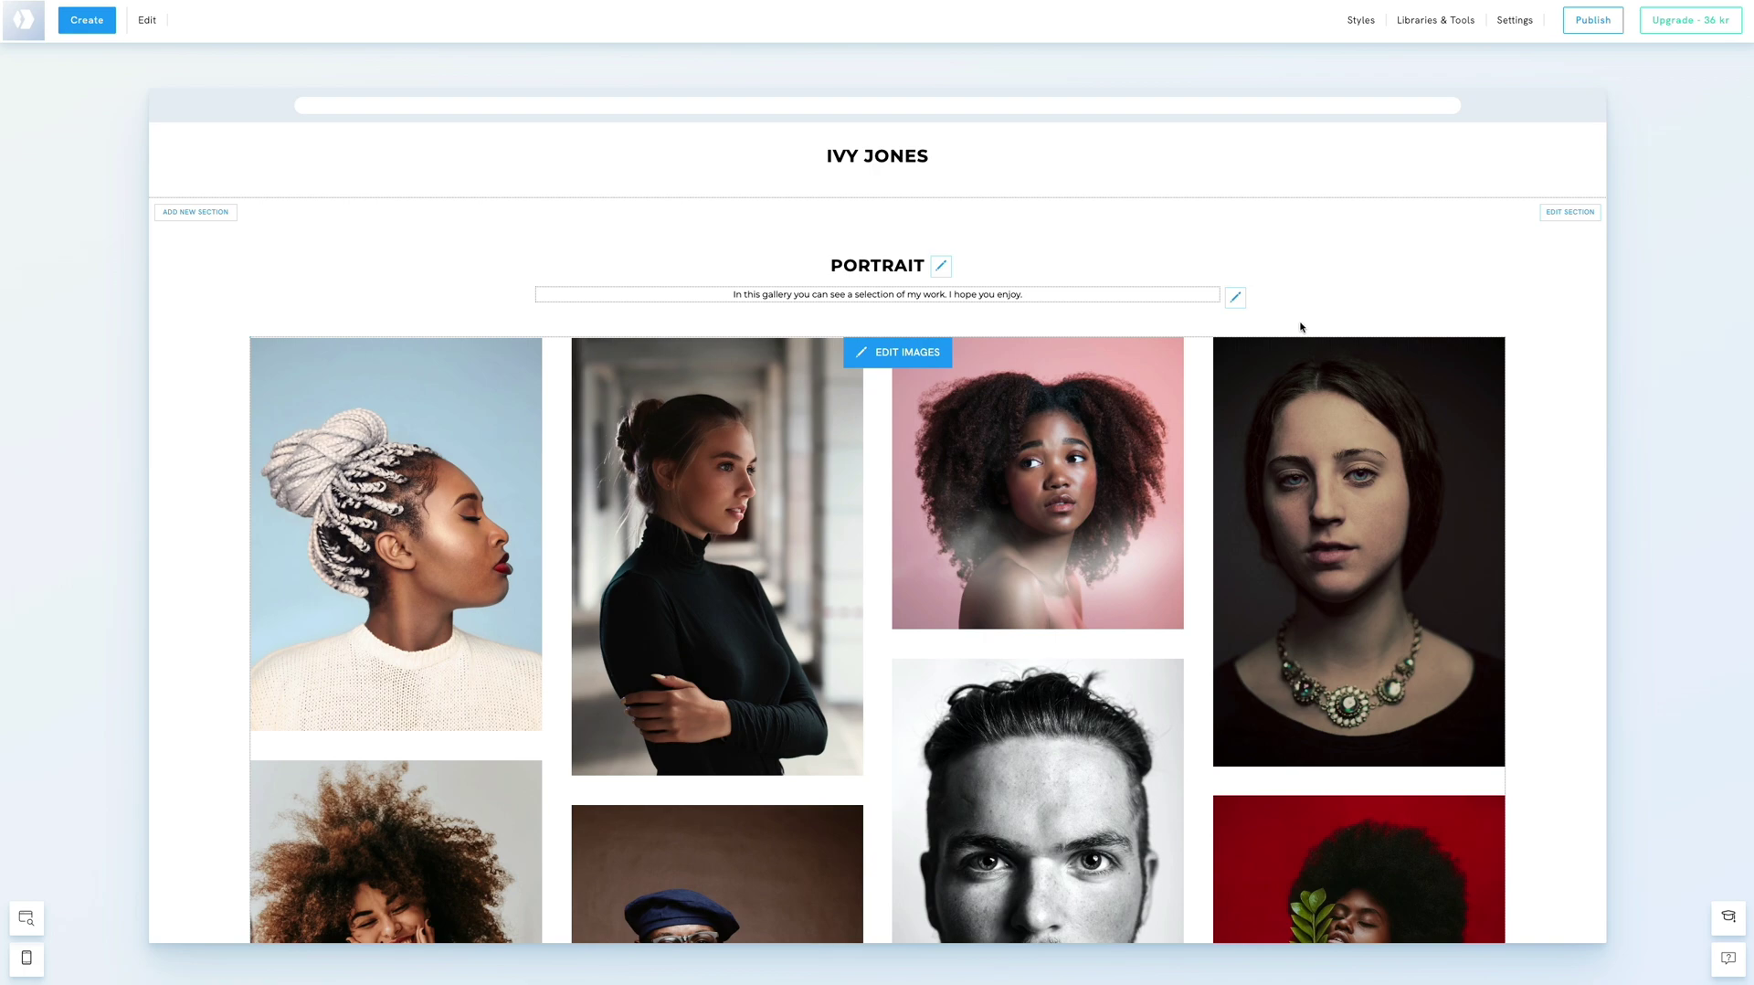
- Test Item Size values before keeping four per row, and set Item Margin to 0.3em
left_click(887, 356)
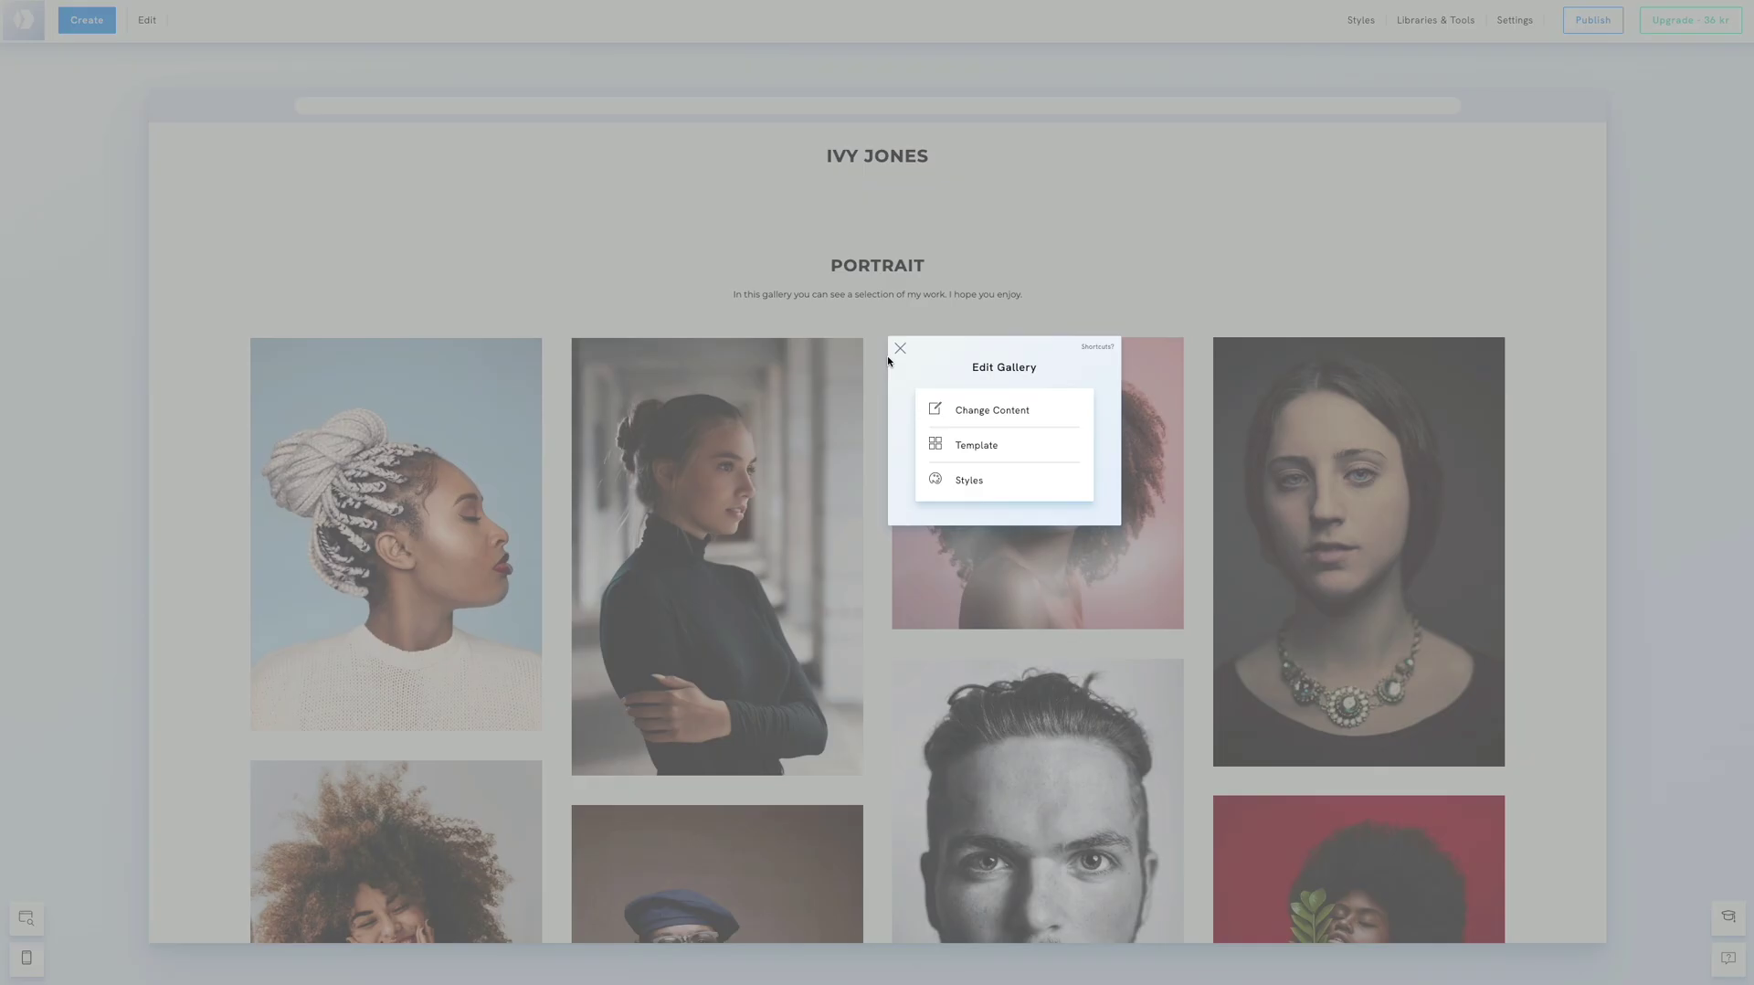
left_click(963, 487)
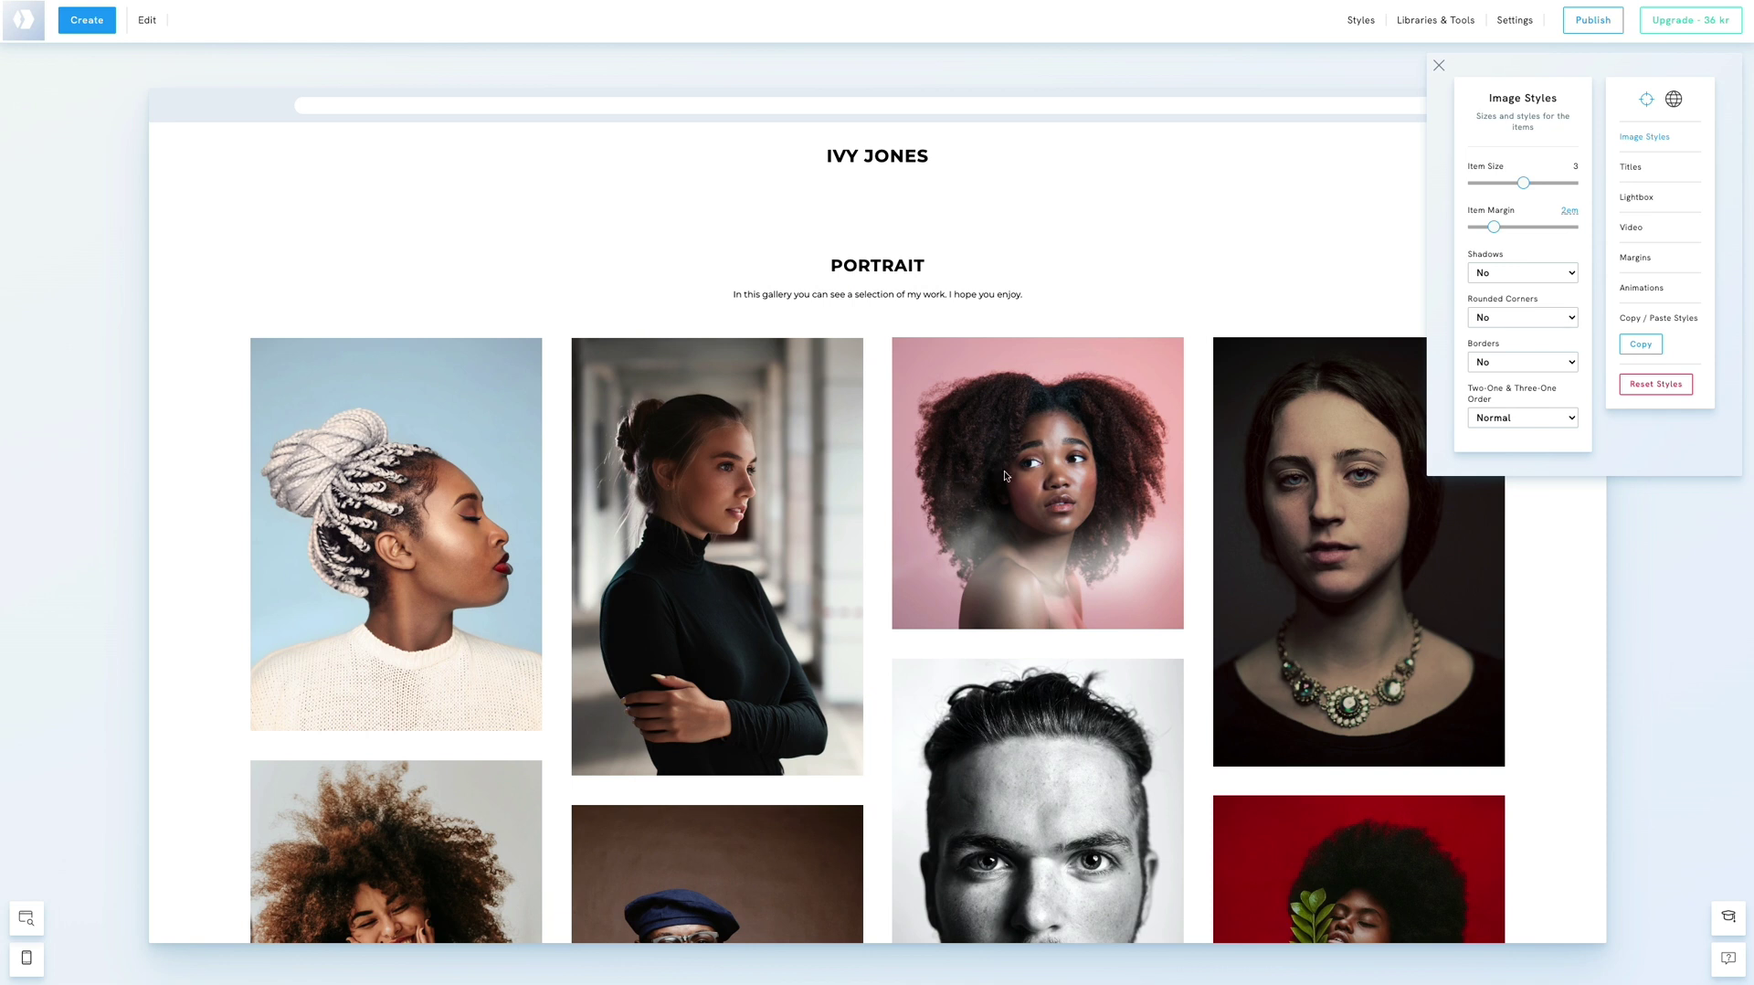
left_click(1569, 182)
left_click(1484, 185)
left_click(1480, 184)
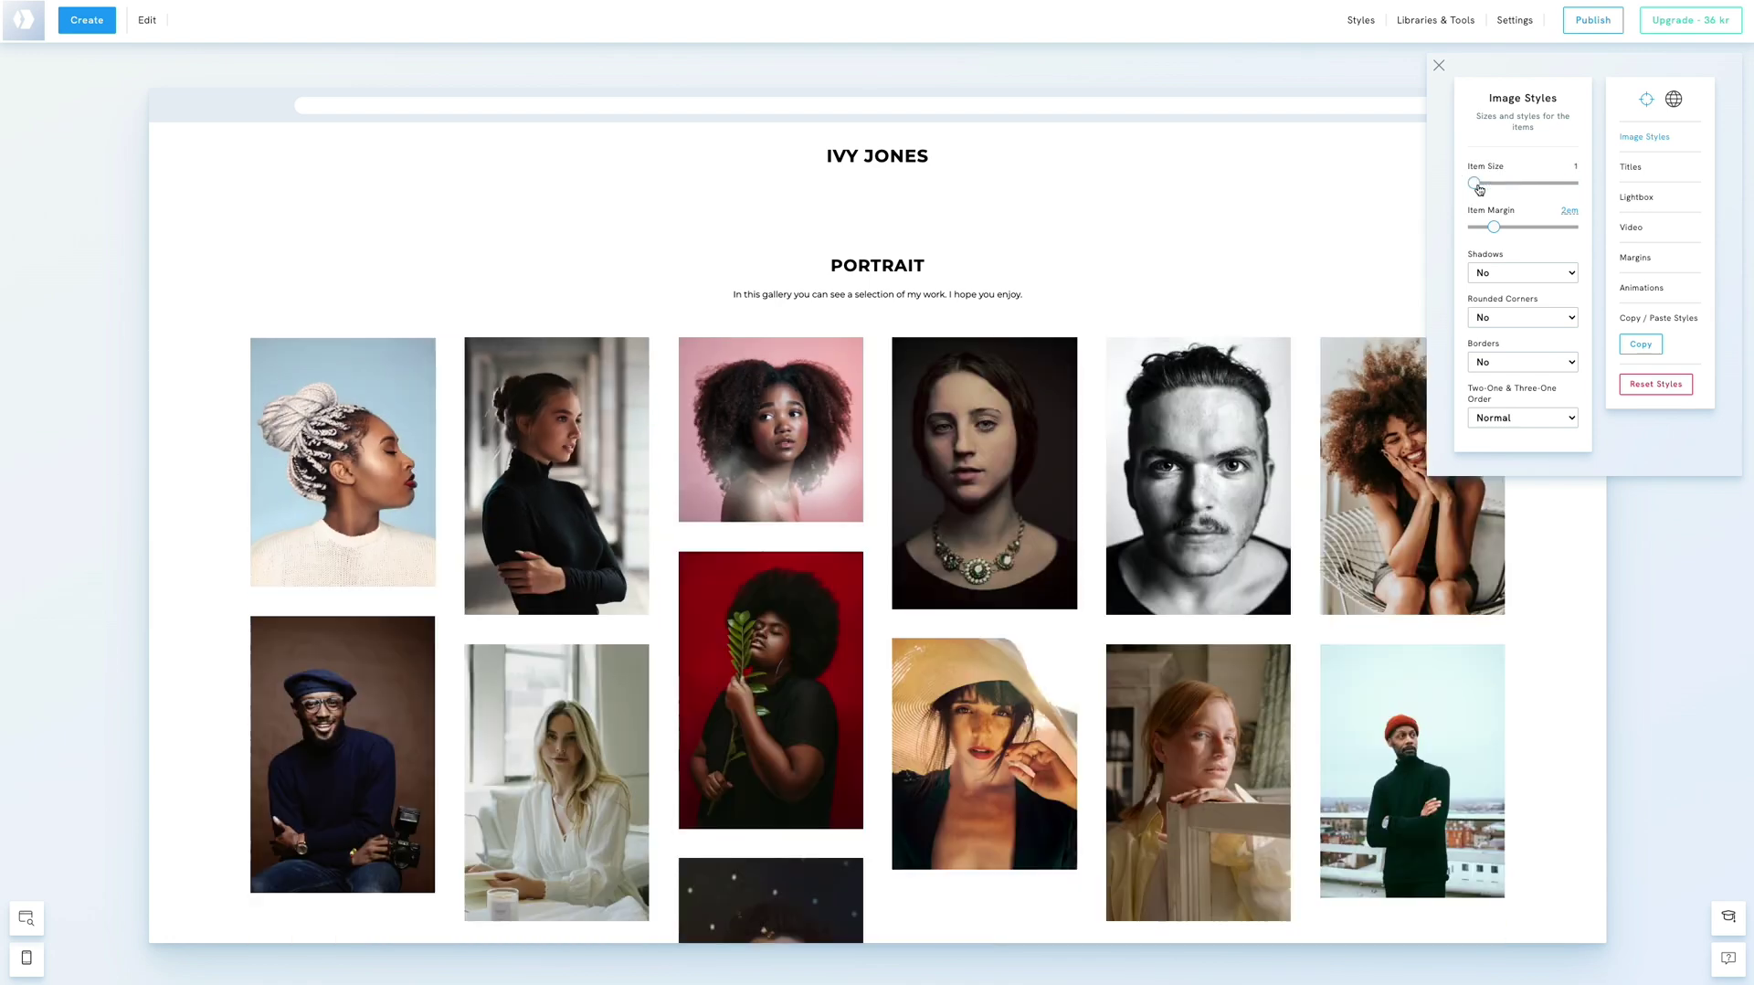
left_click(1524, 185)
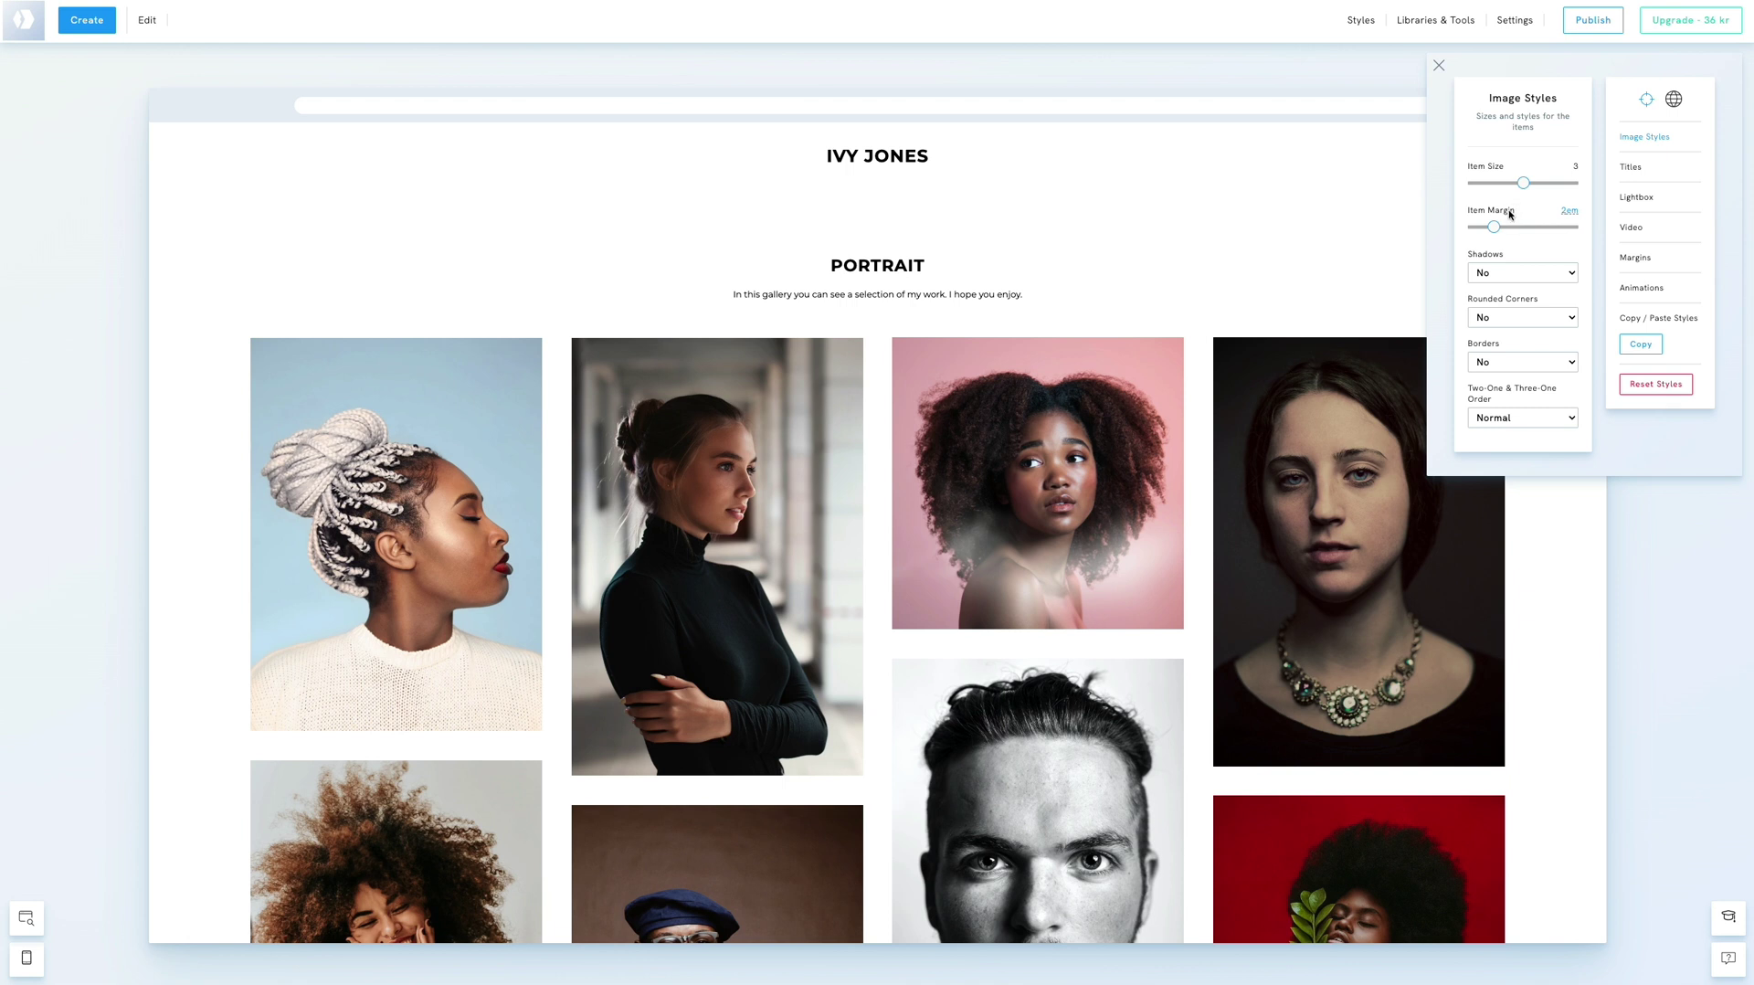
mouse_move(1495, 227)
left_mouse_down()
mouse_move(1468, 235)
mouse_move(1481, 227)
left_mouse_up()
left_click(1475, 227)
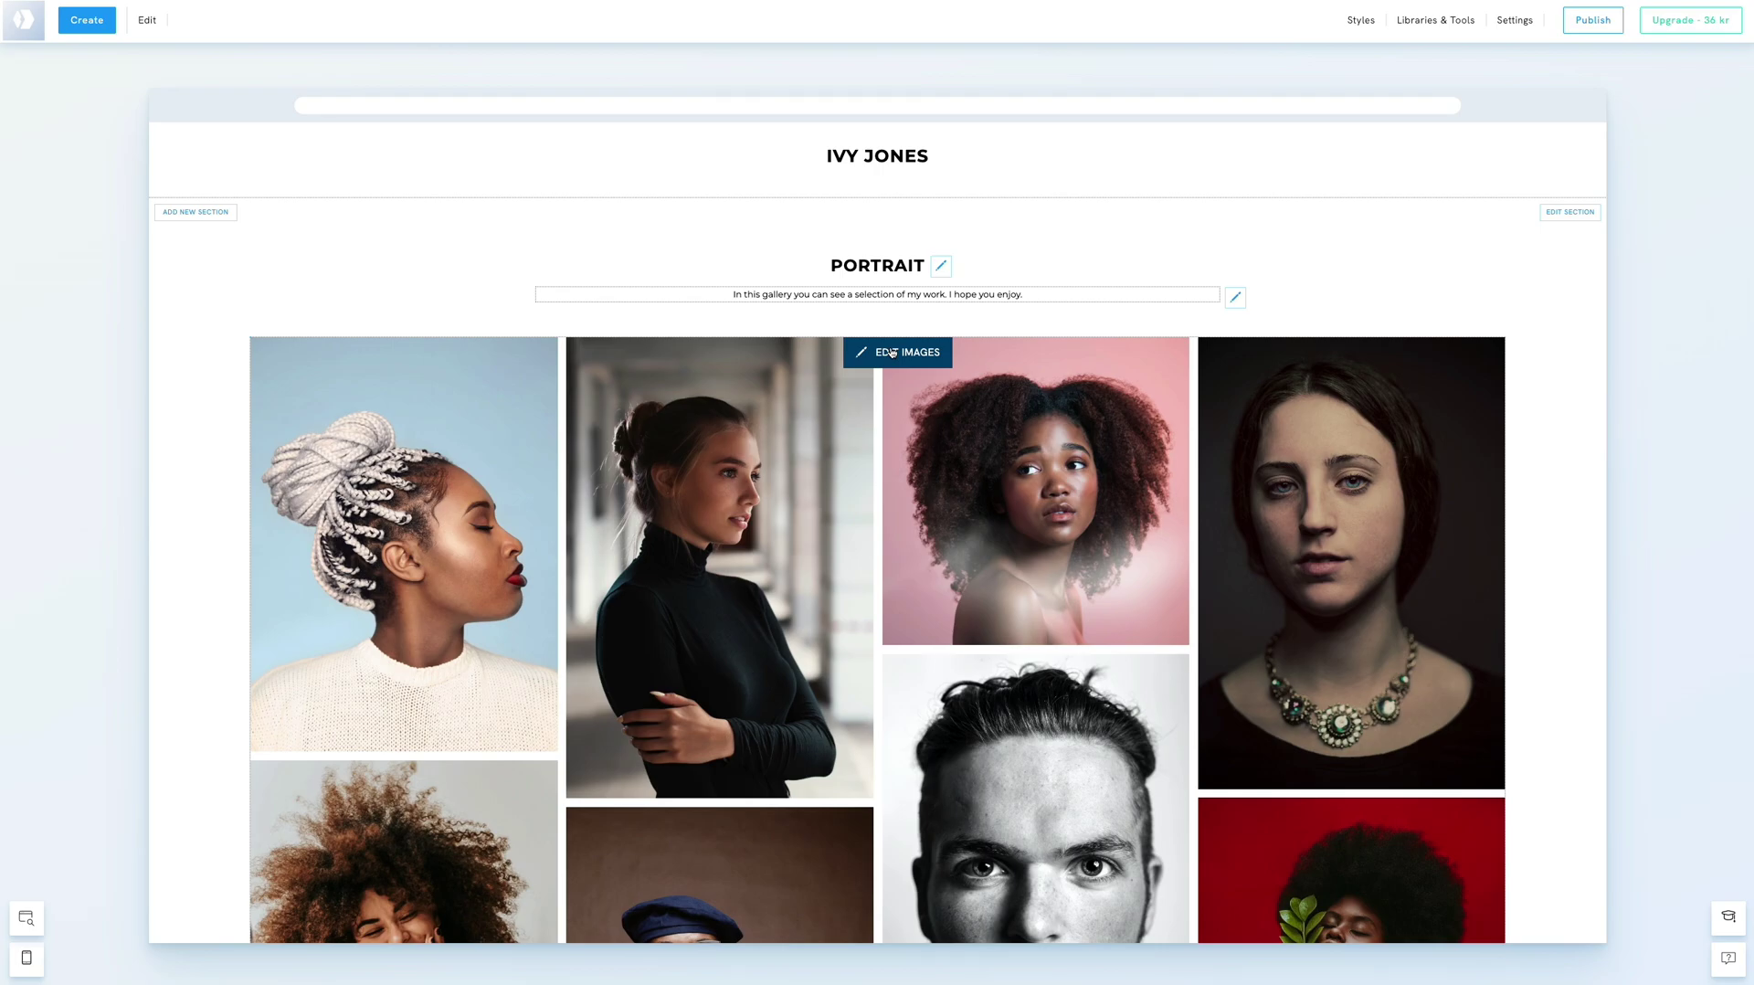
- Open the first portrait's details and enter 'Title' as title and 'Subtitle' as subtitle
left_click(891, 352)
left_click(953, 399)
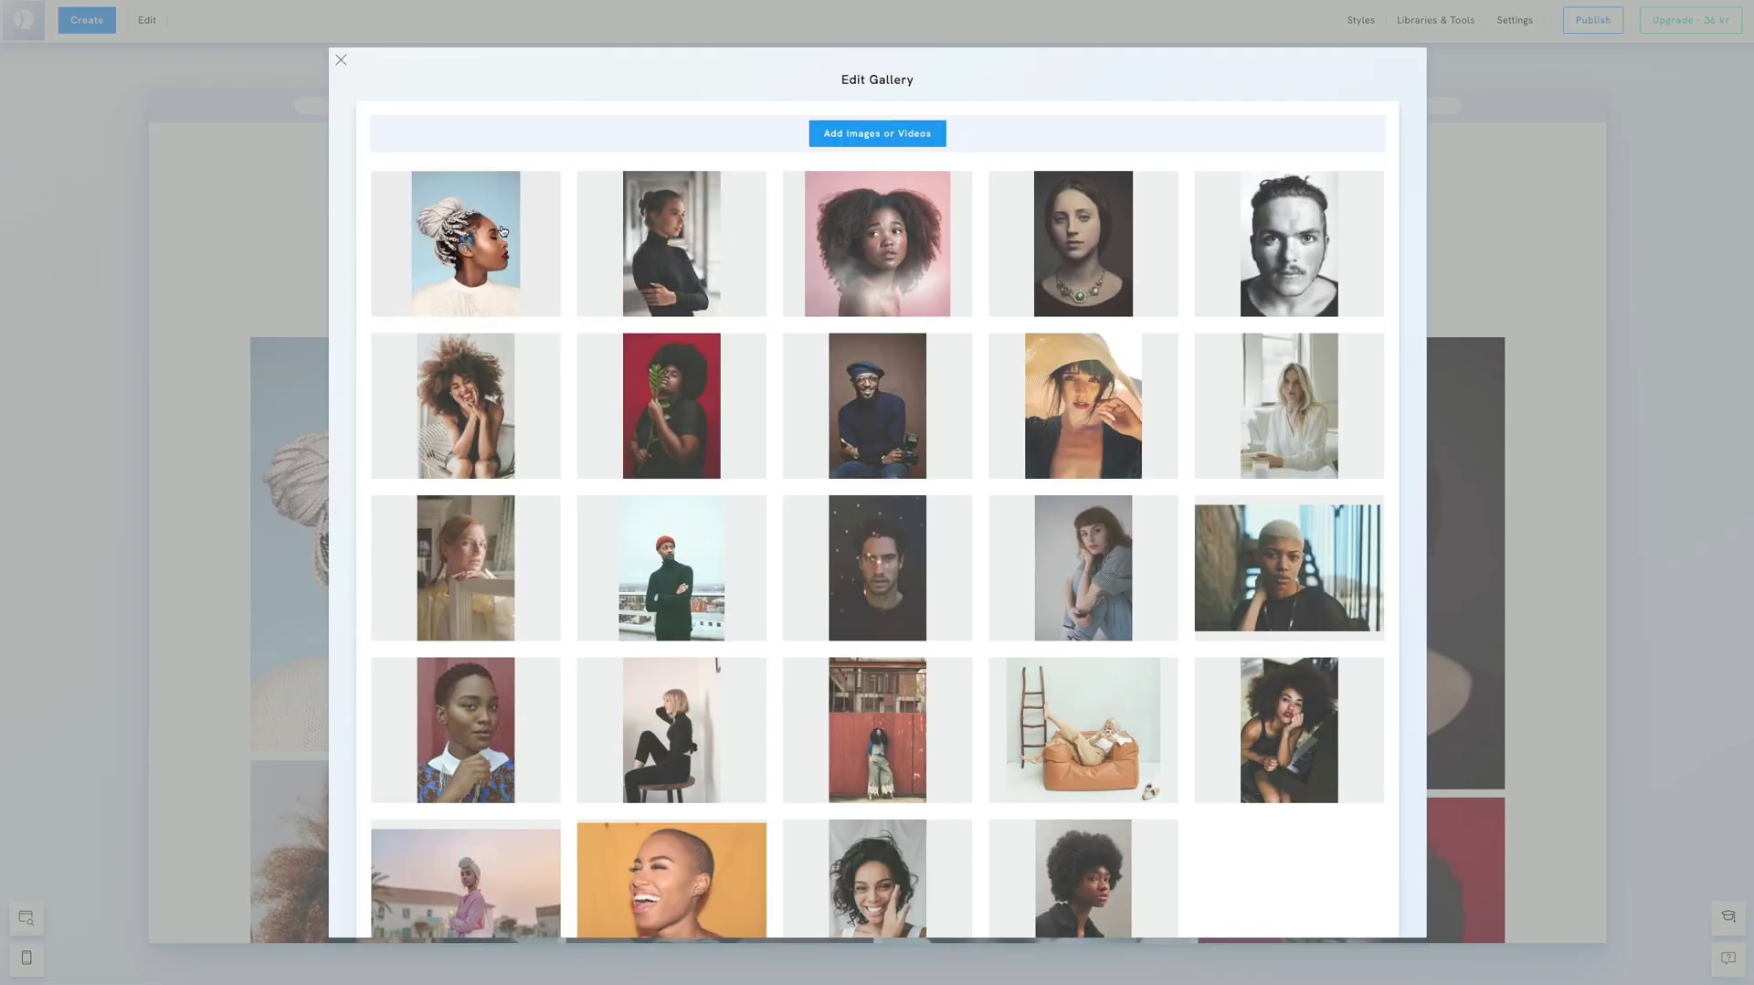
left_click(505, 233)
left_click(995, 444)
type("Title")
left_click(995, 505)
type("Subtitle")
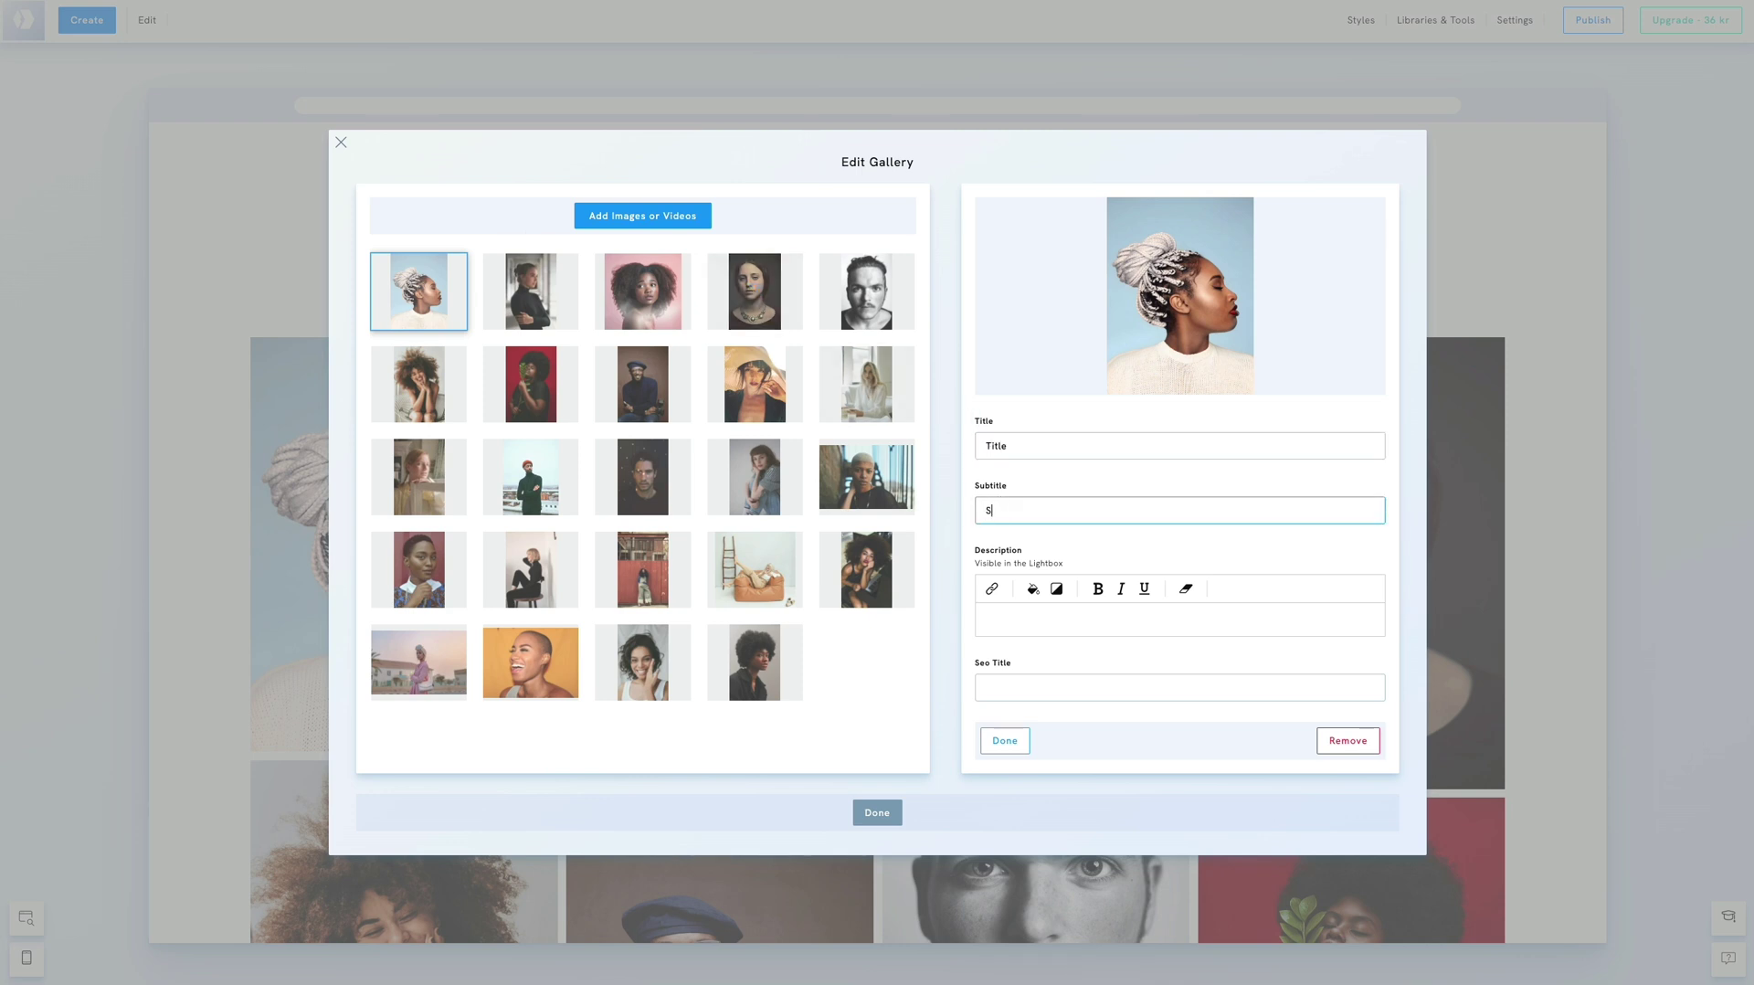
- Add 'Short description' and an SEO title naming the photographer, then confirm and close
left_click(1003, 624)
type("Short description")
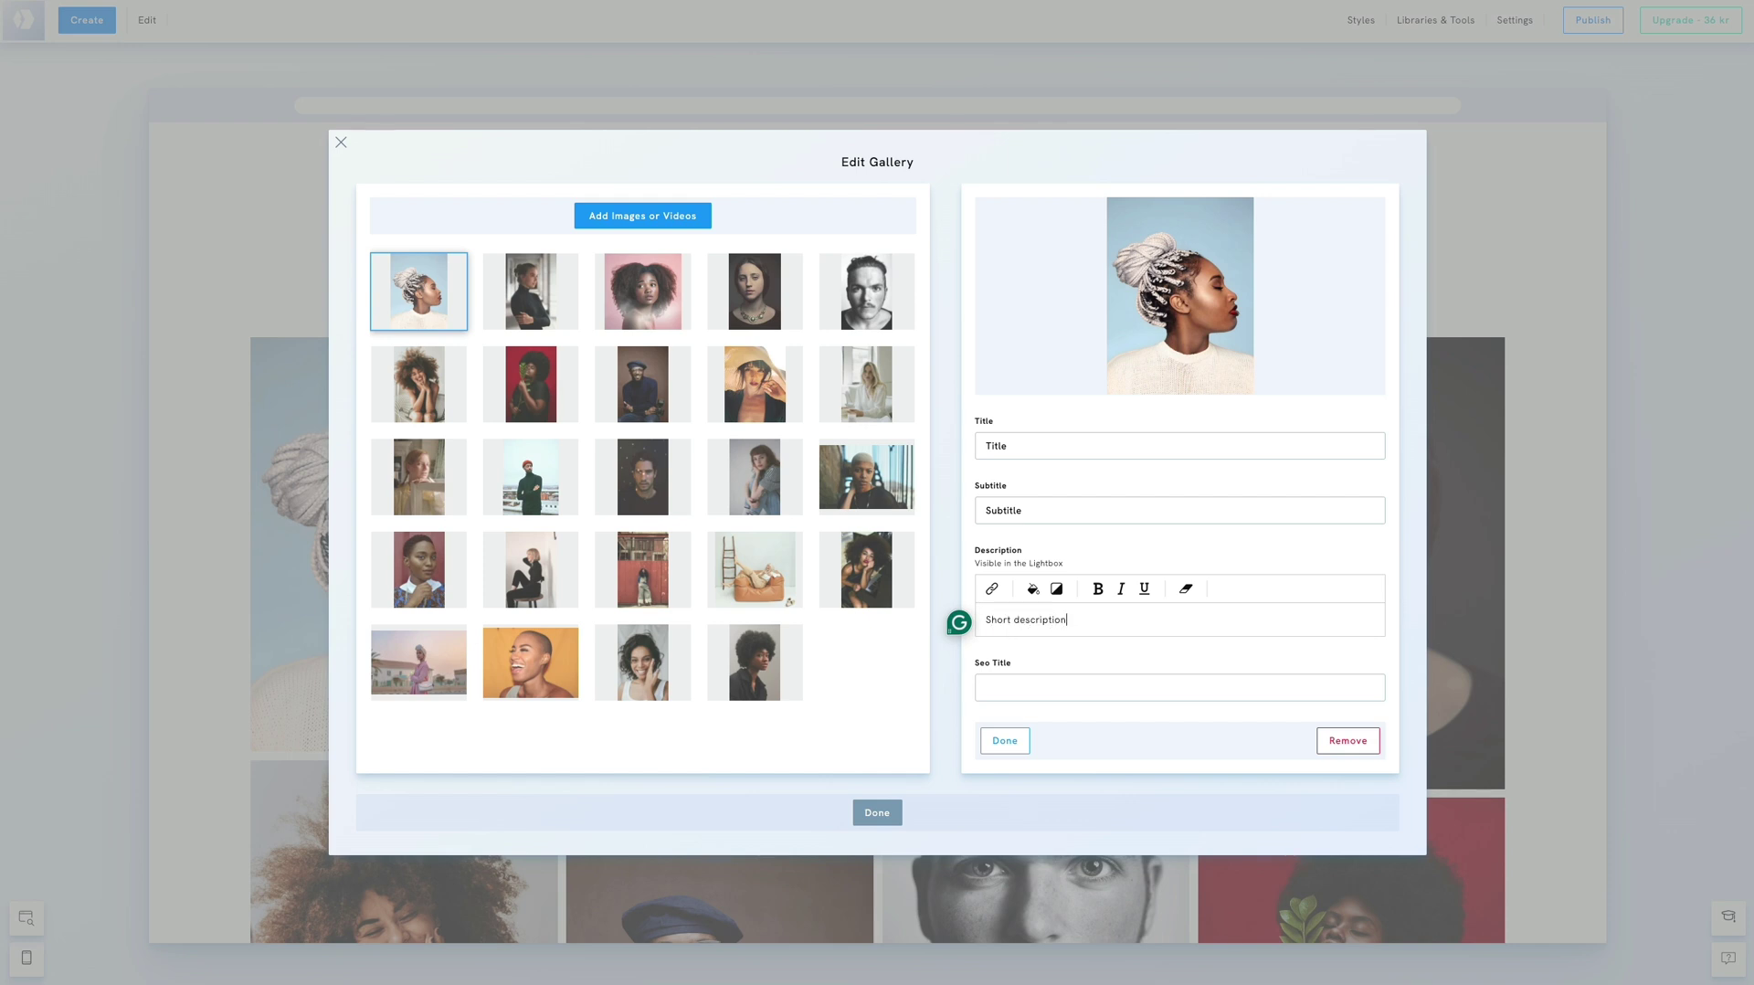
left_click(1000, 685)
type("Portrait photography ")
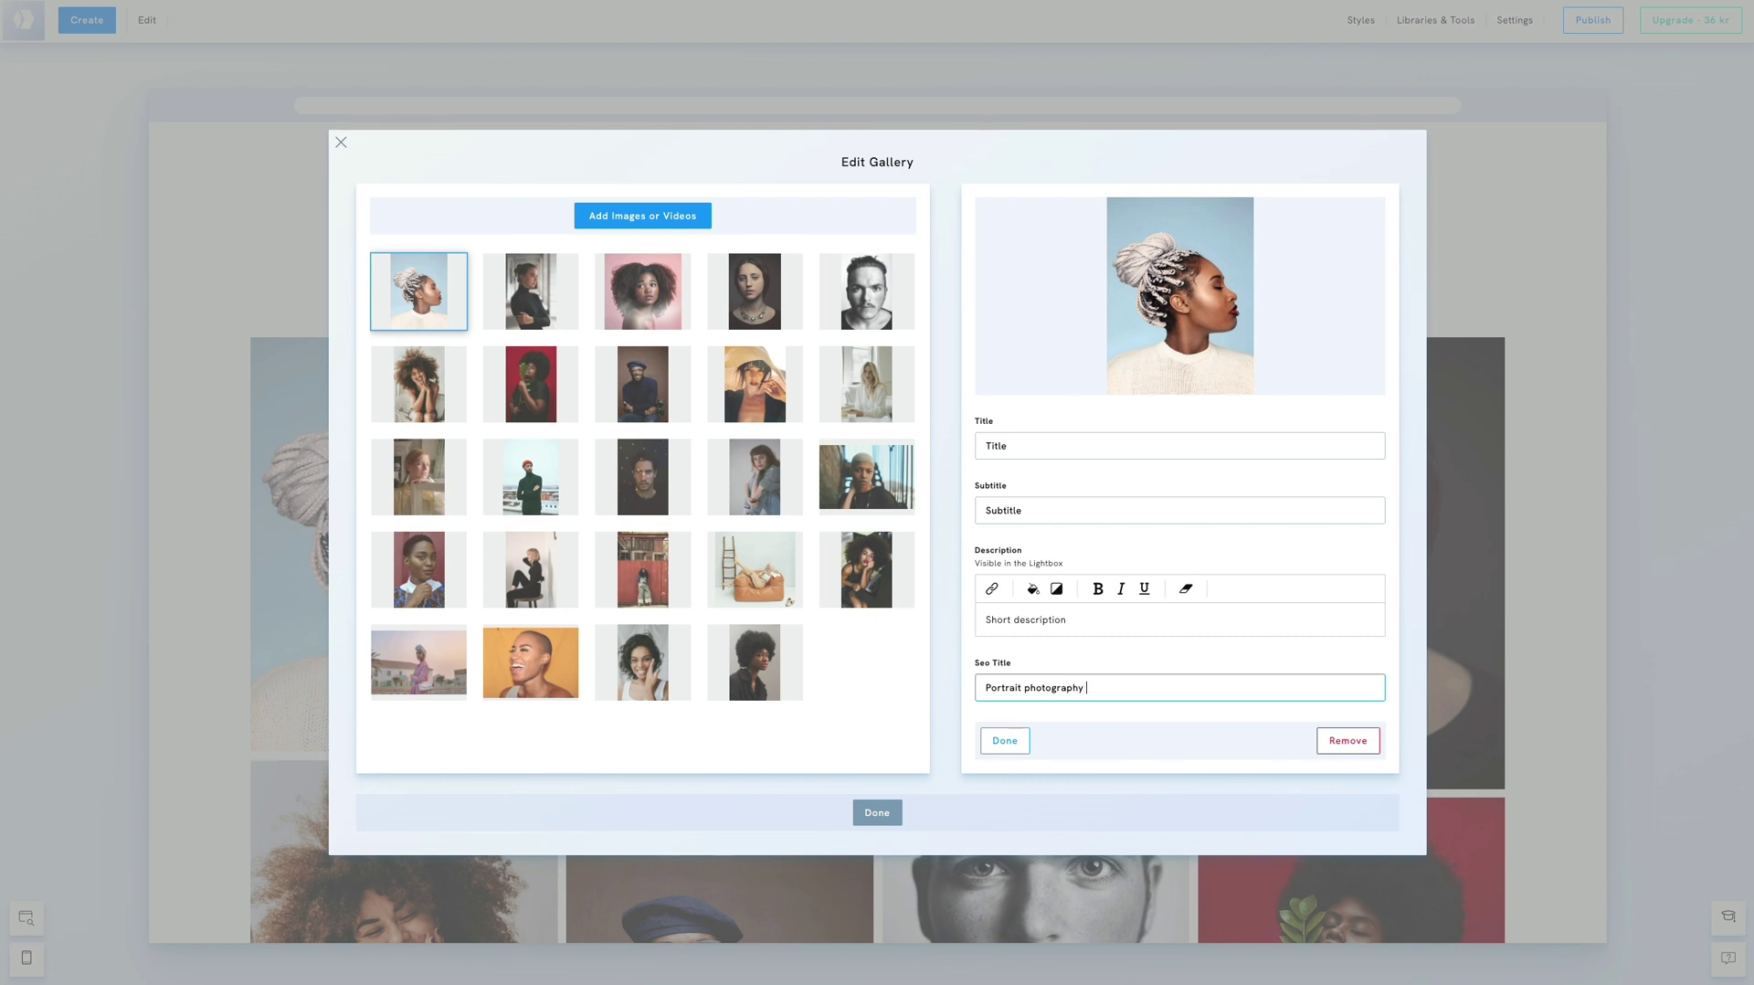
type("by Ivy Jones")
left_click(1004, 740)
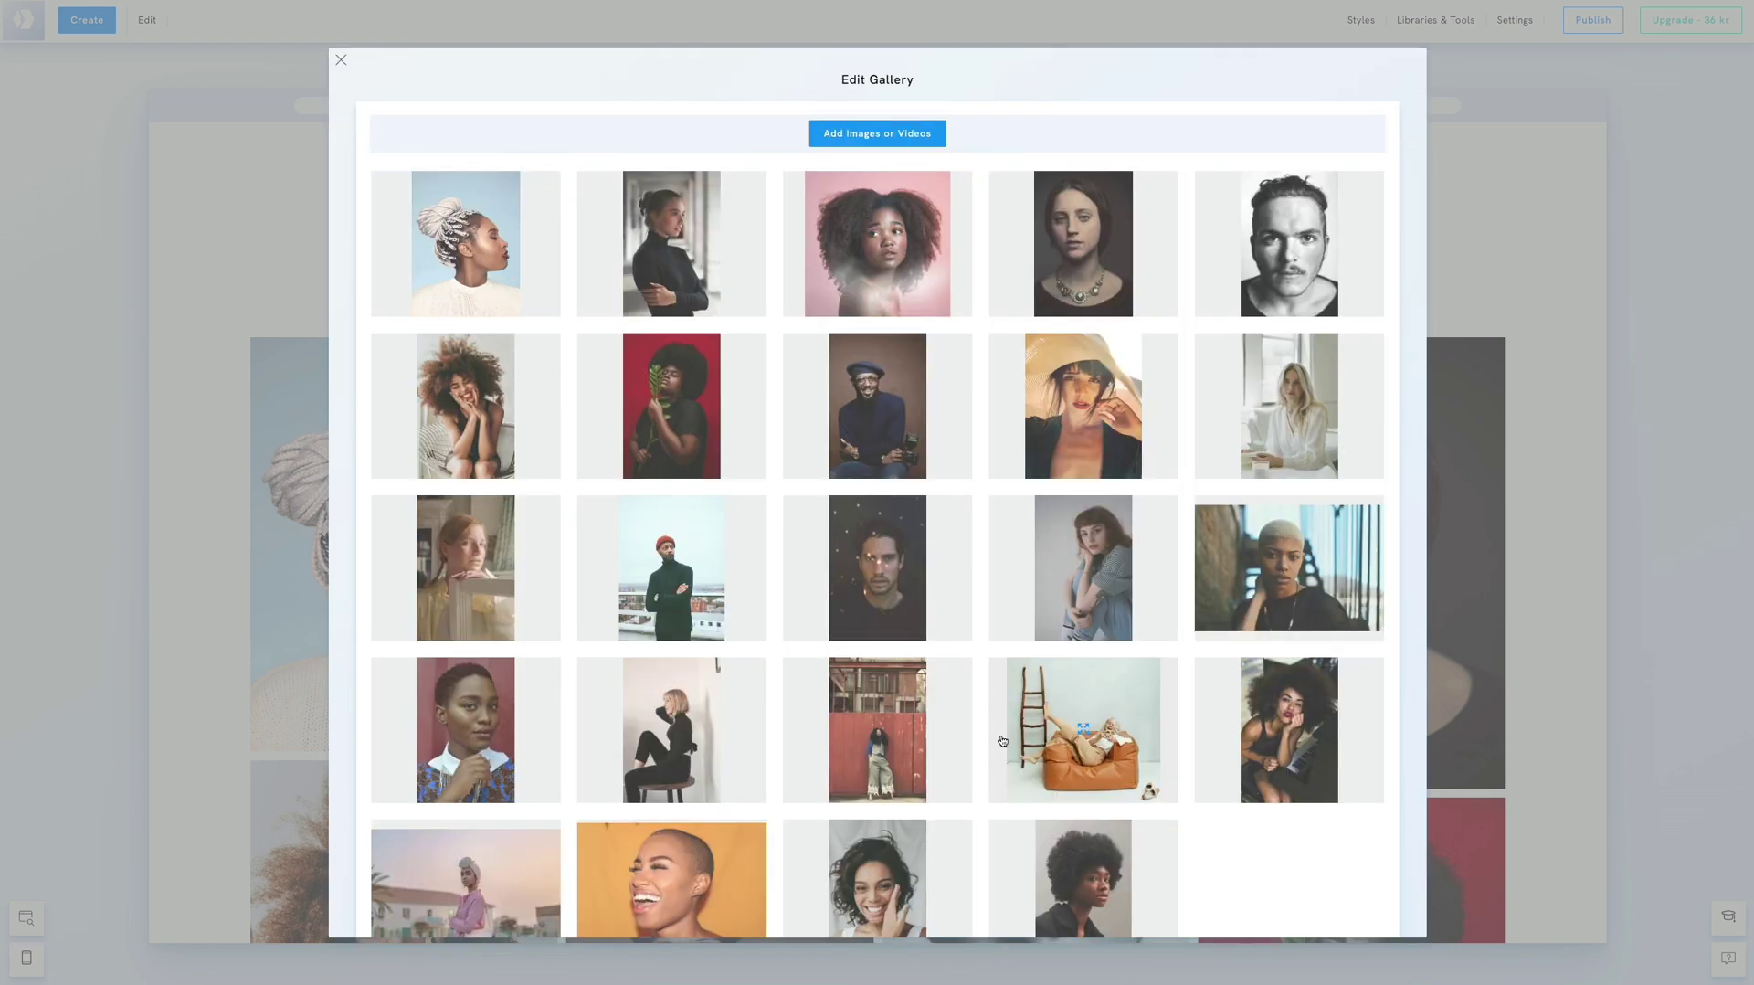
left_click(1595, 572)
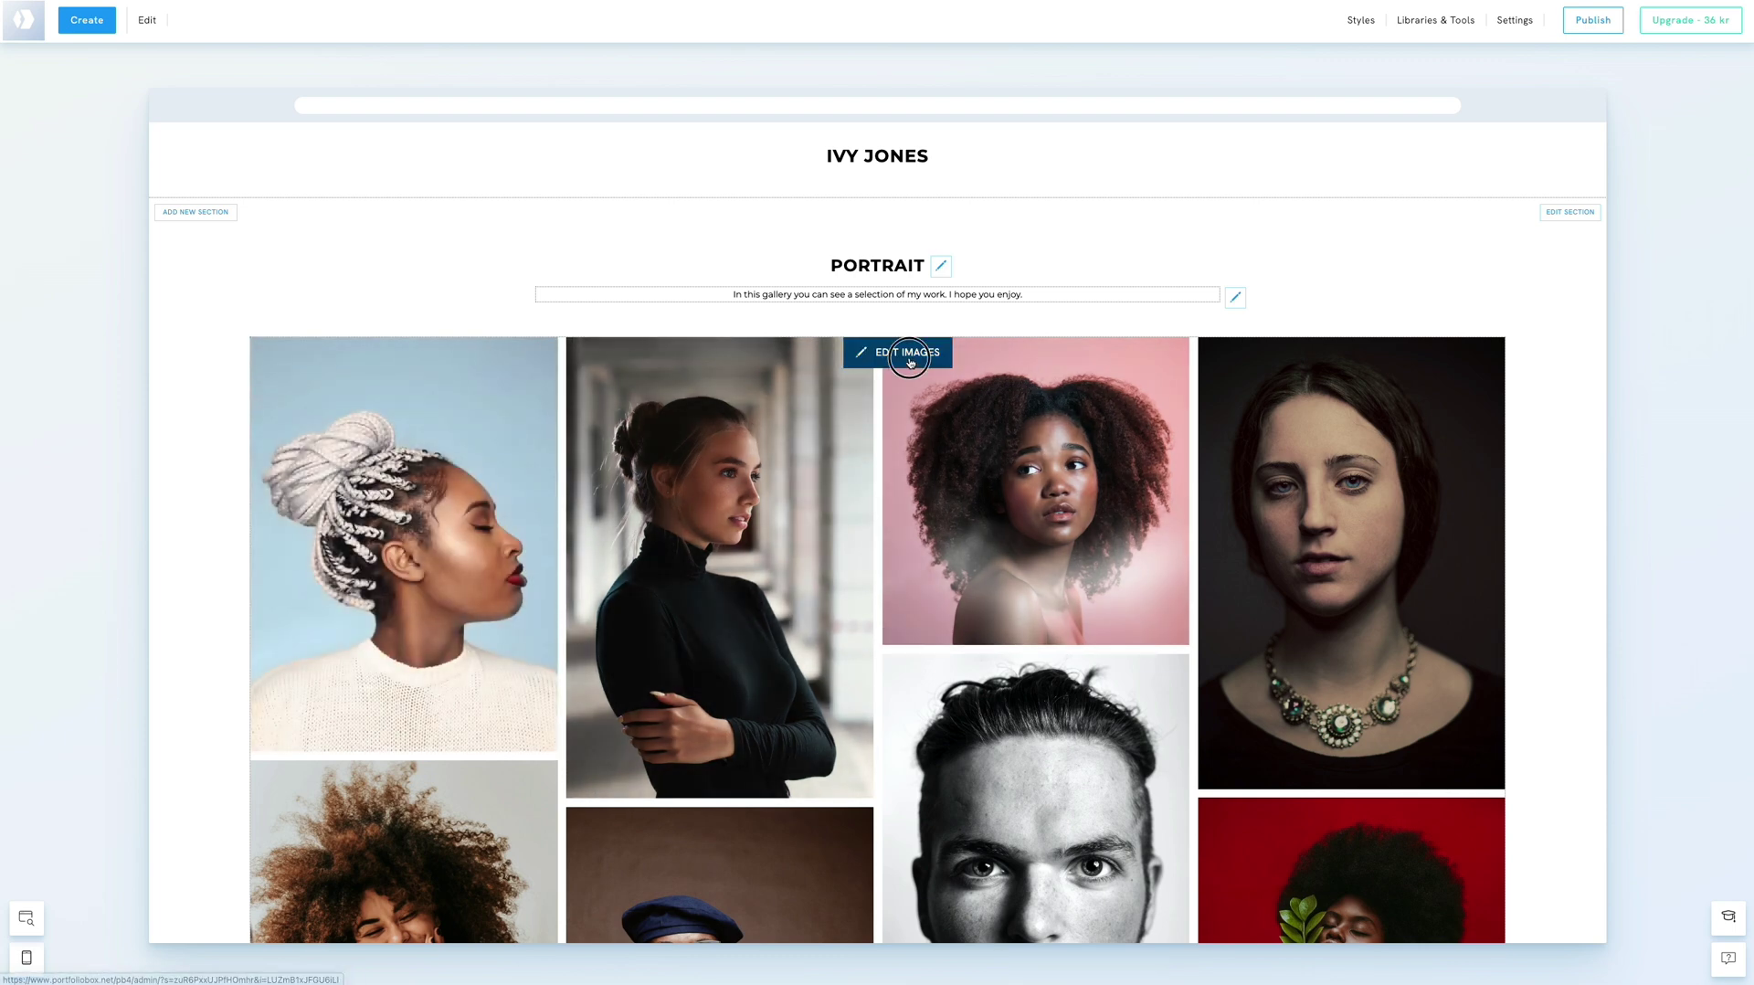
- Cycle Titles Placement through Bottom 2, Bottom and Hide, then view the first portrait enlarged
left_click(910, 363)
left_click(983, 479)
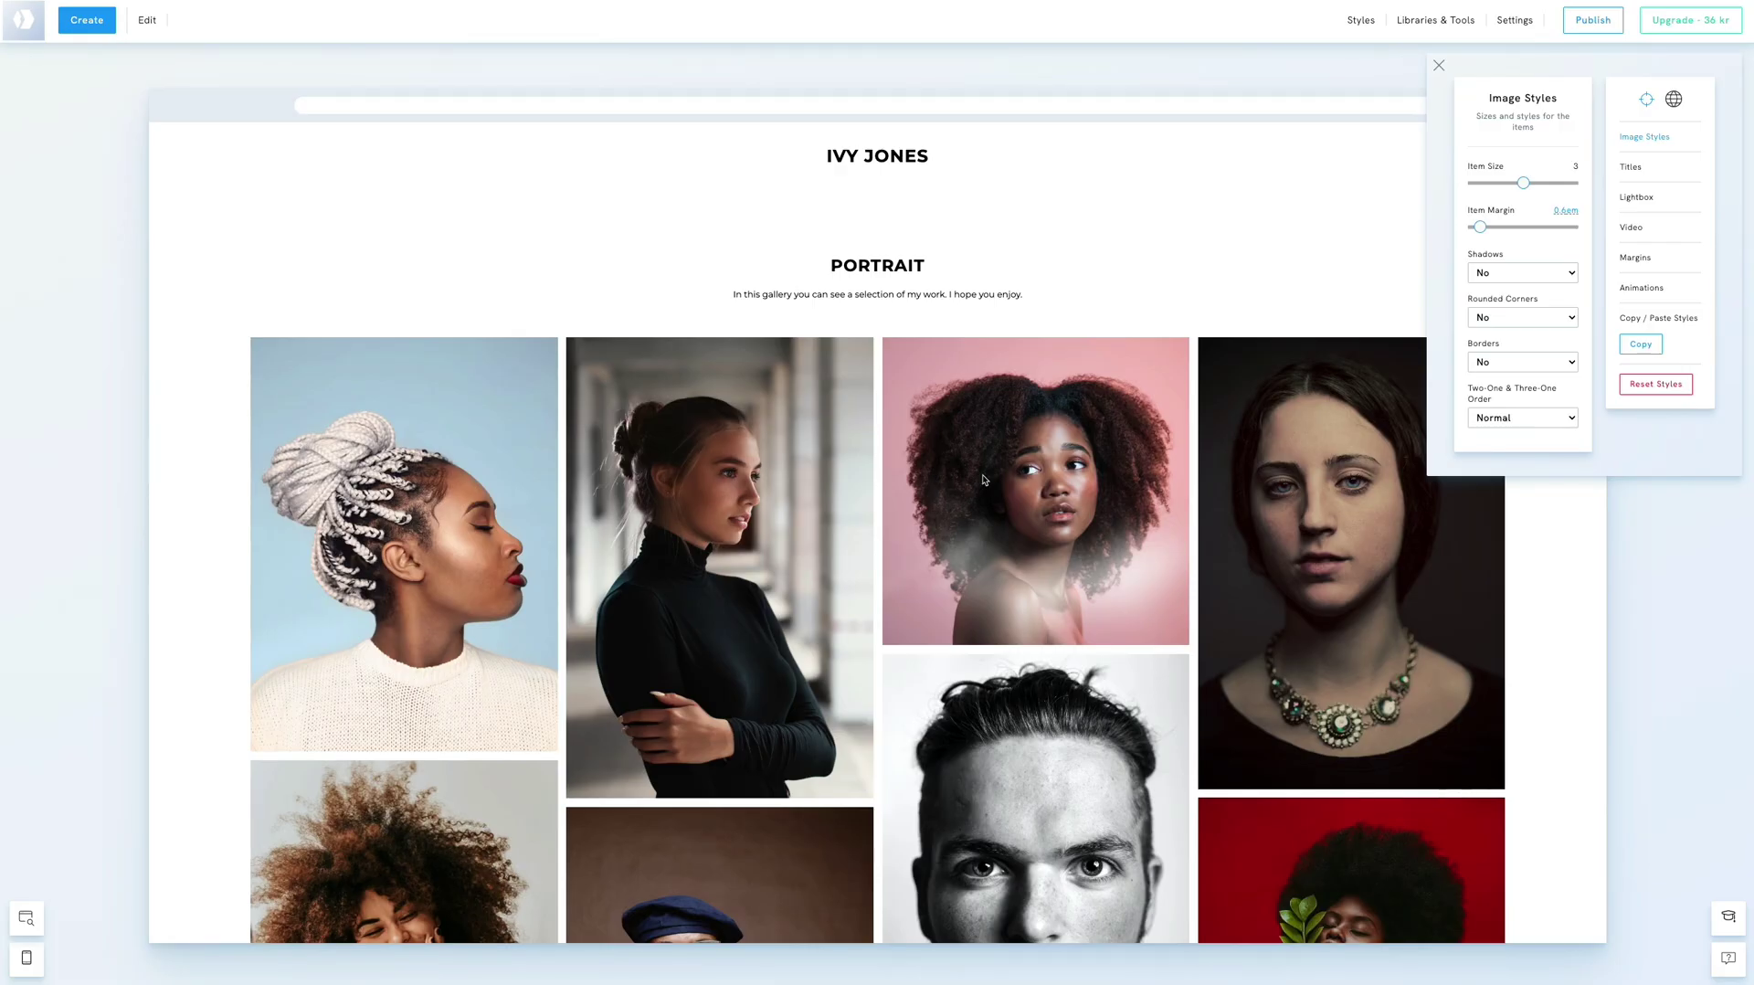
left_click(1630, 166)
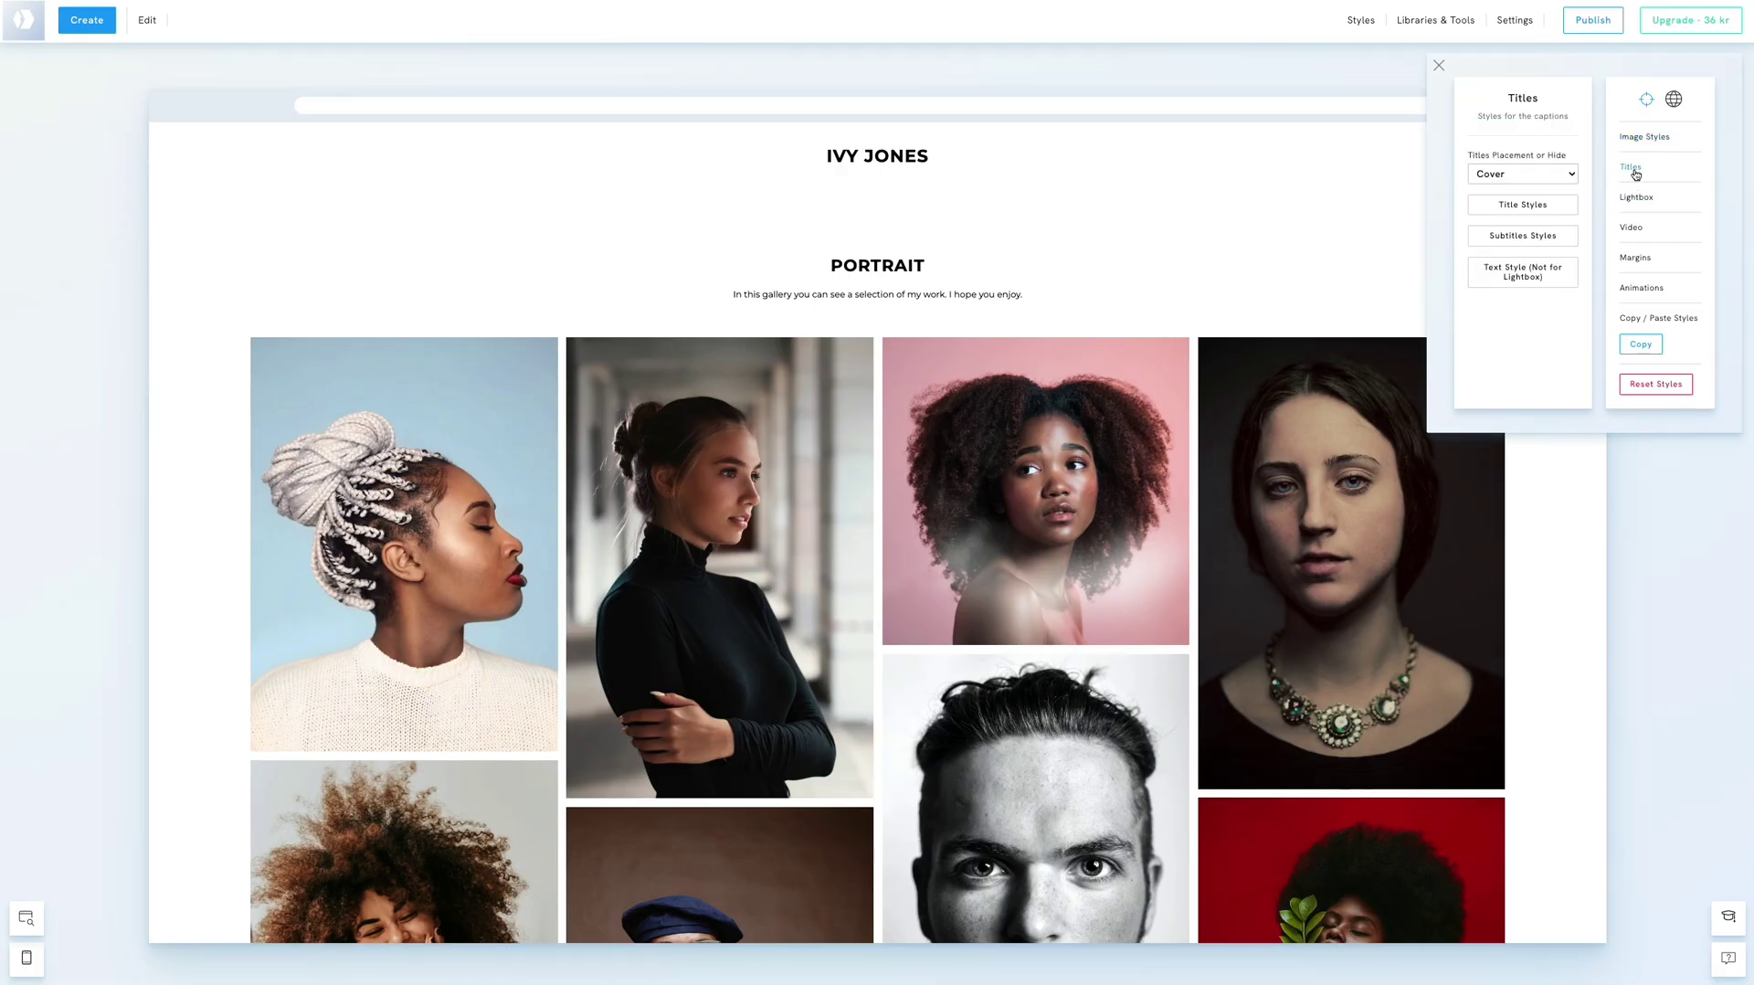
left_click(1548, 178)
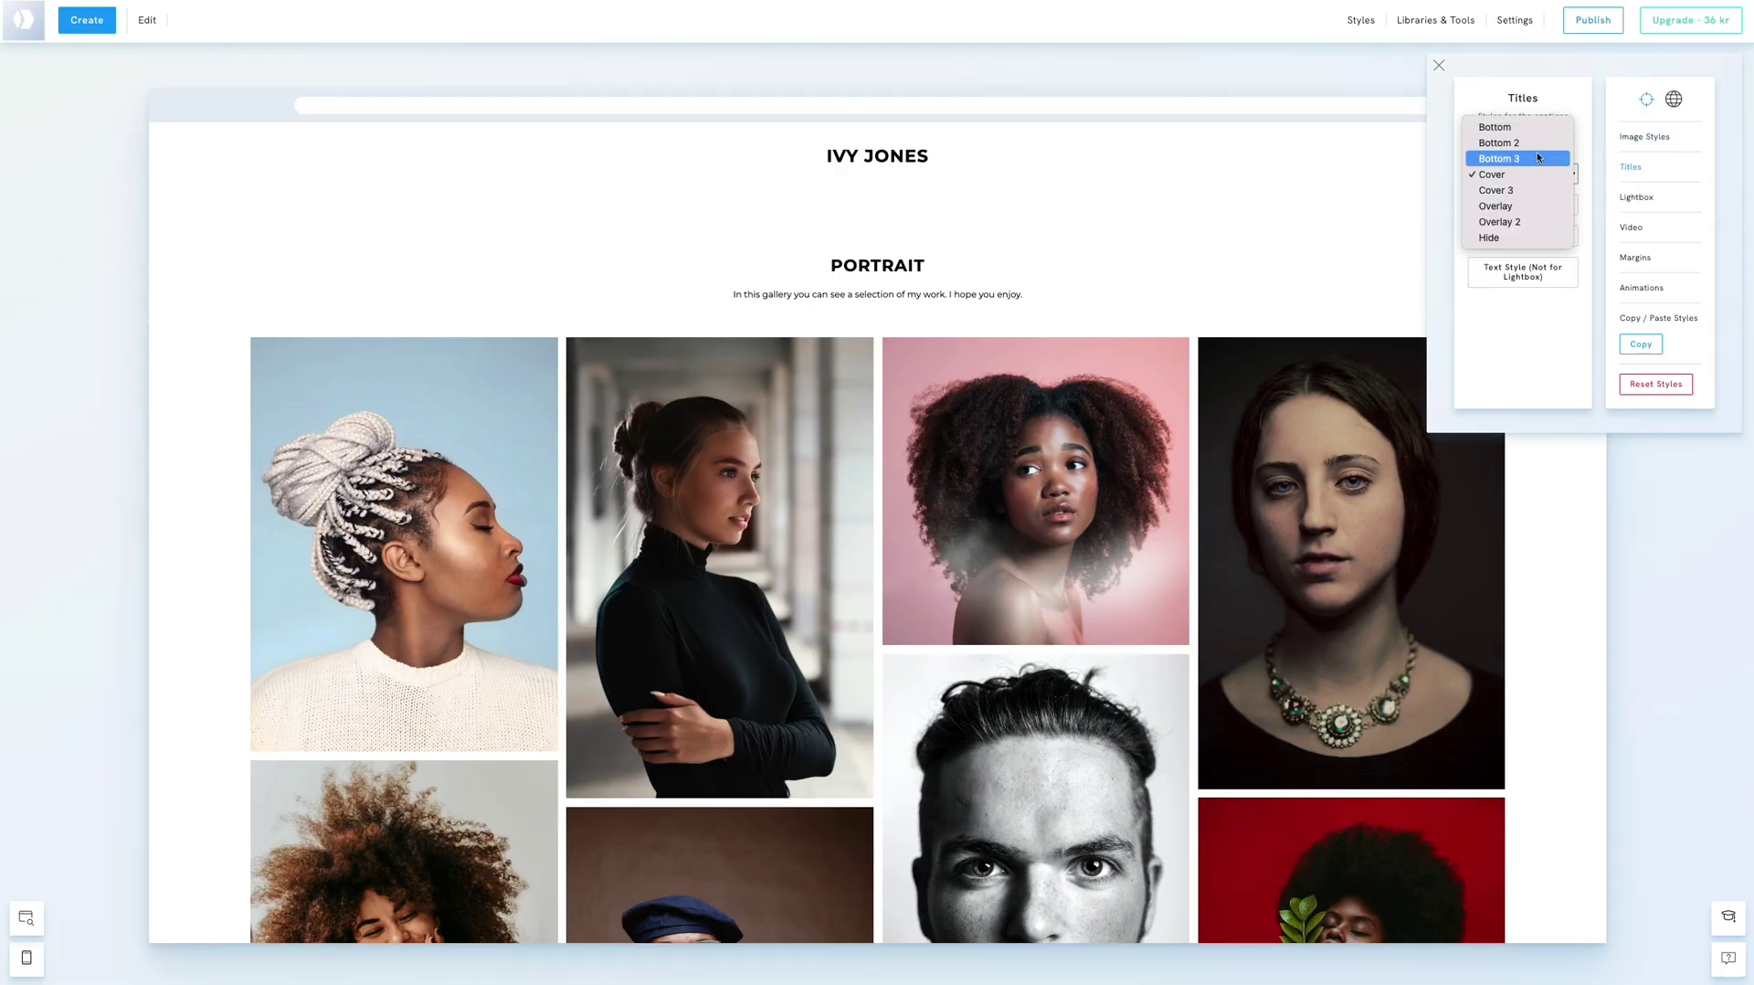
left_click(1533, 142)
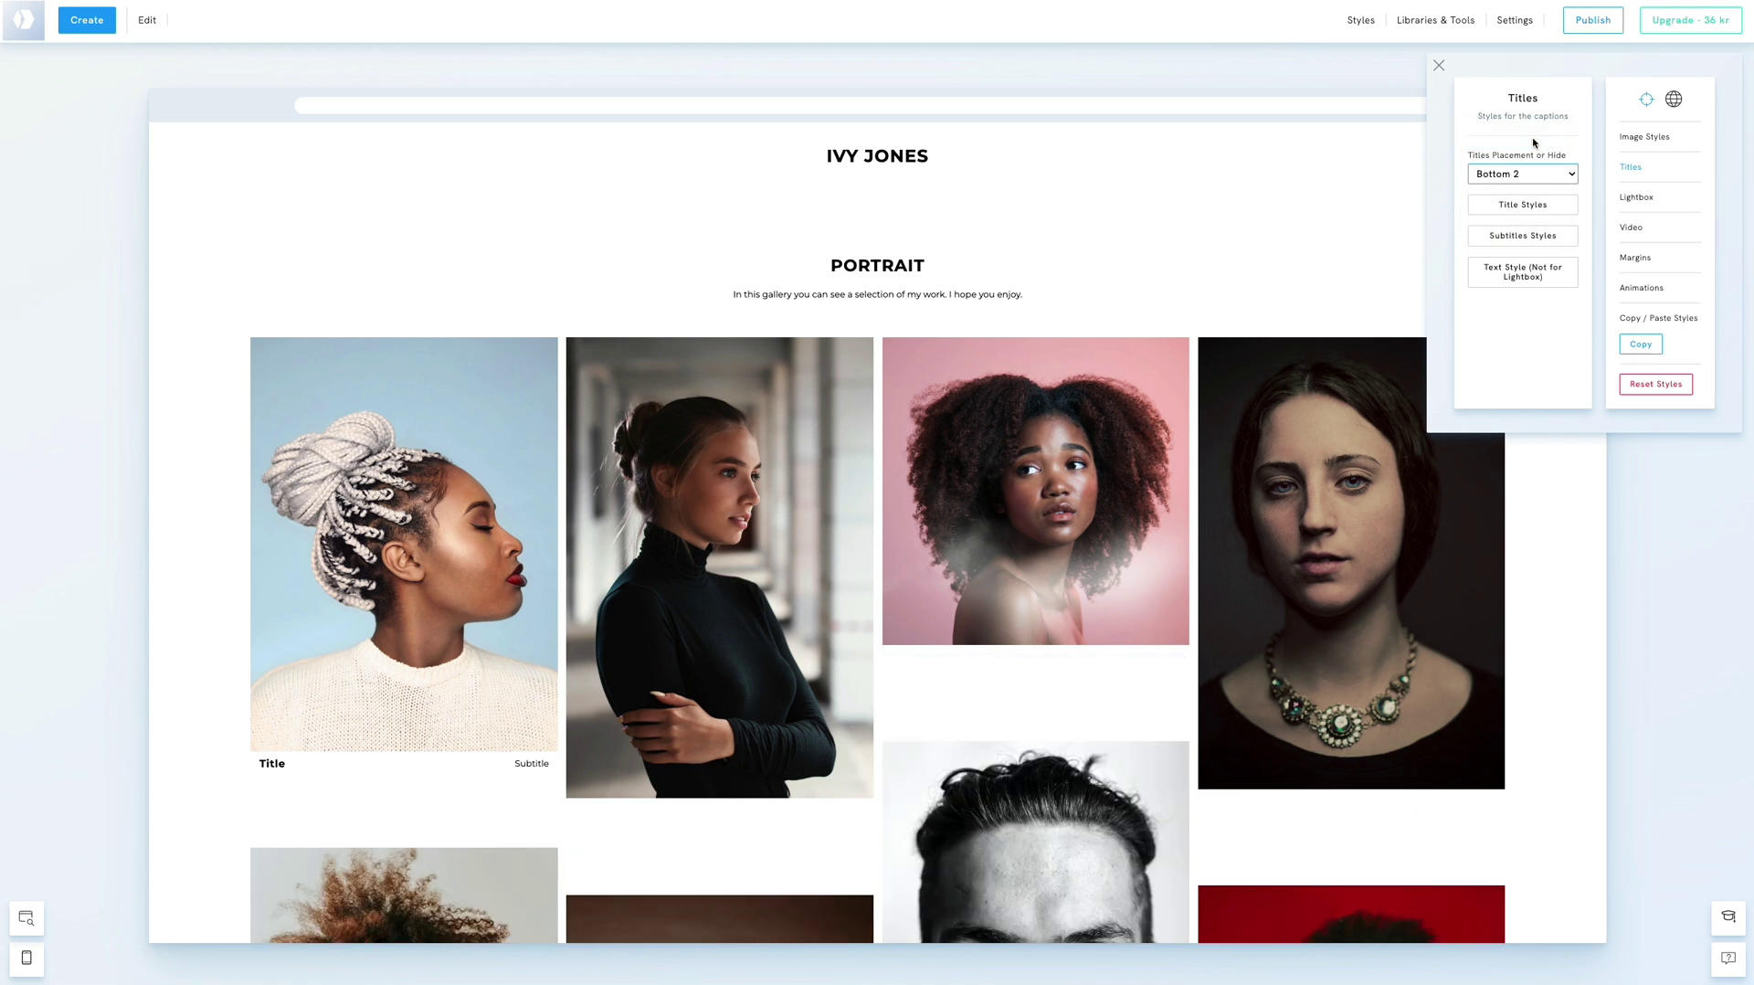
left_click(1523, 172)
left_click(1525, 159)
left_click(1526, 170)
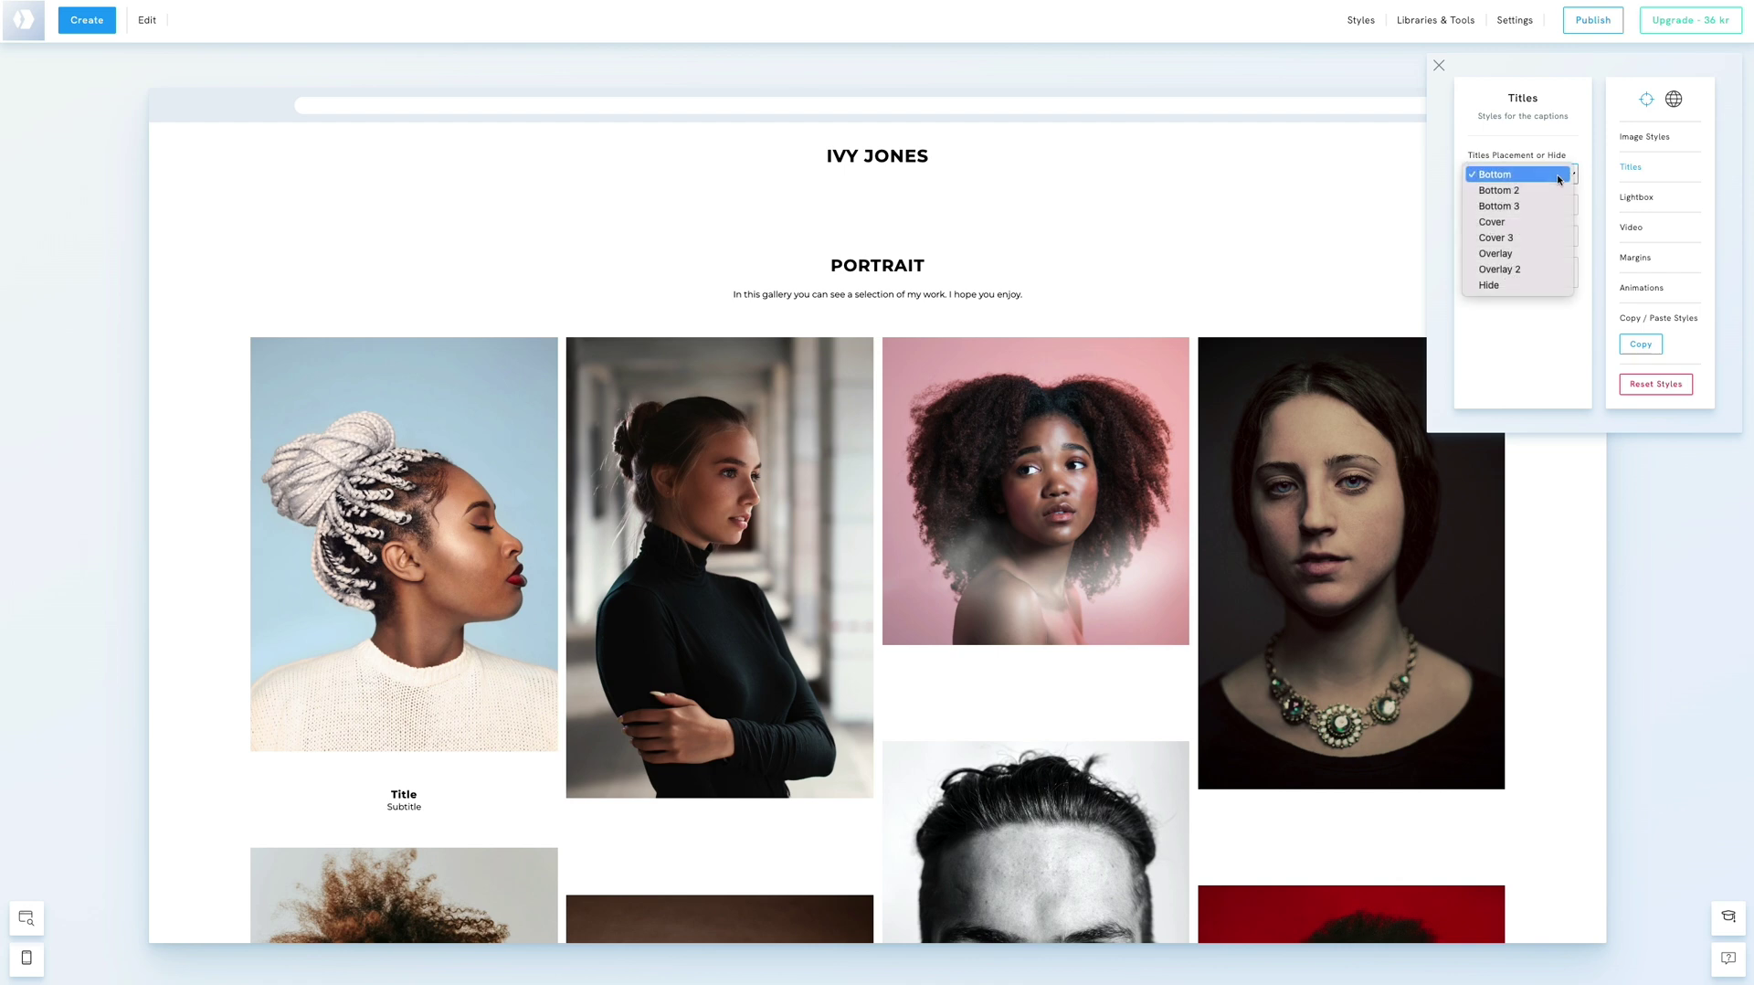
left_click(1526, 284)
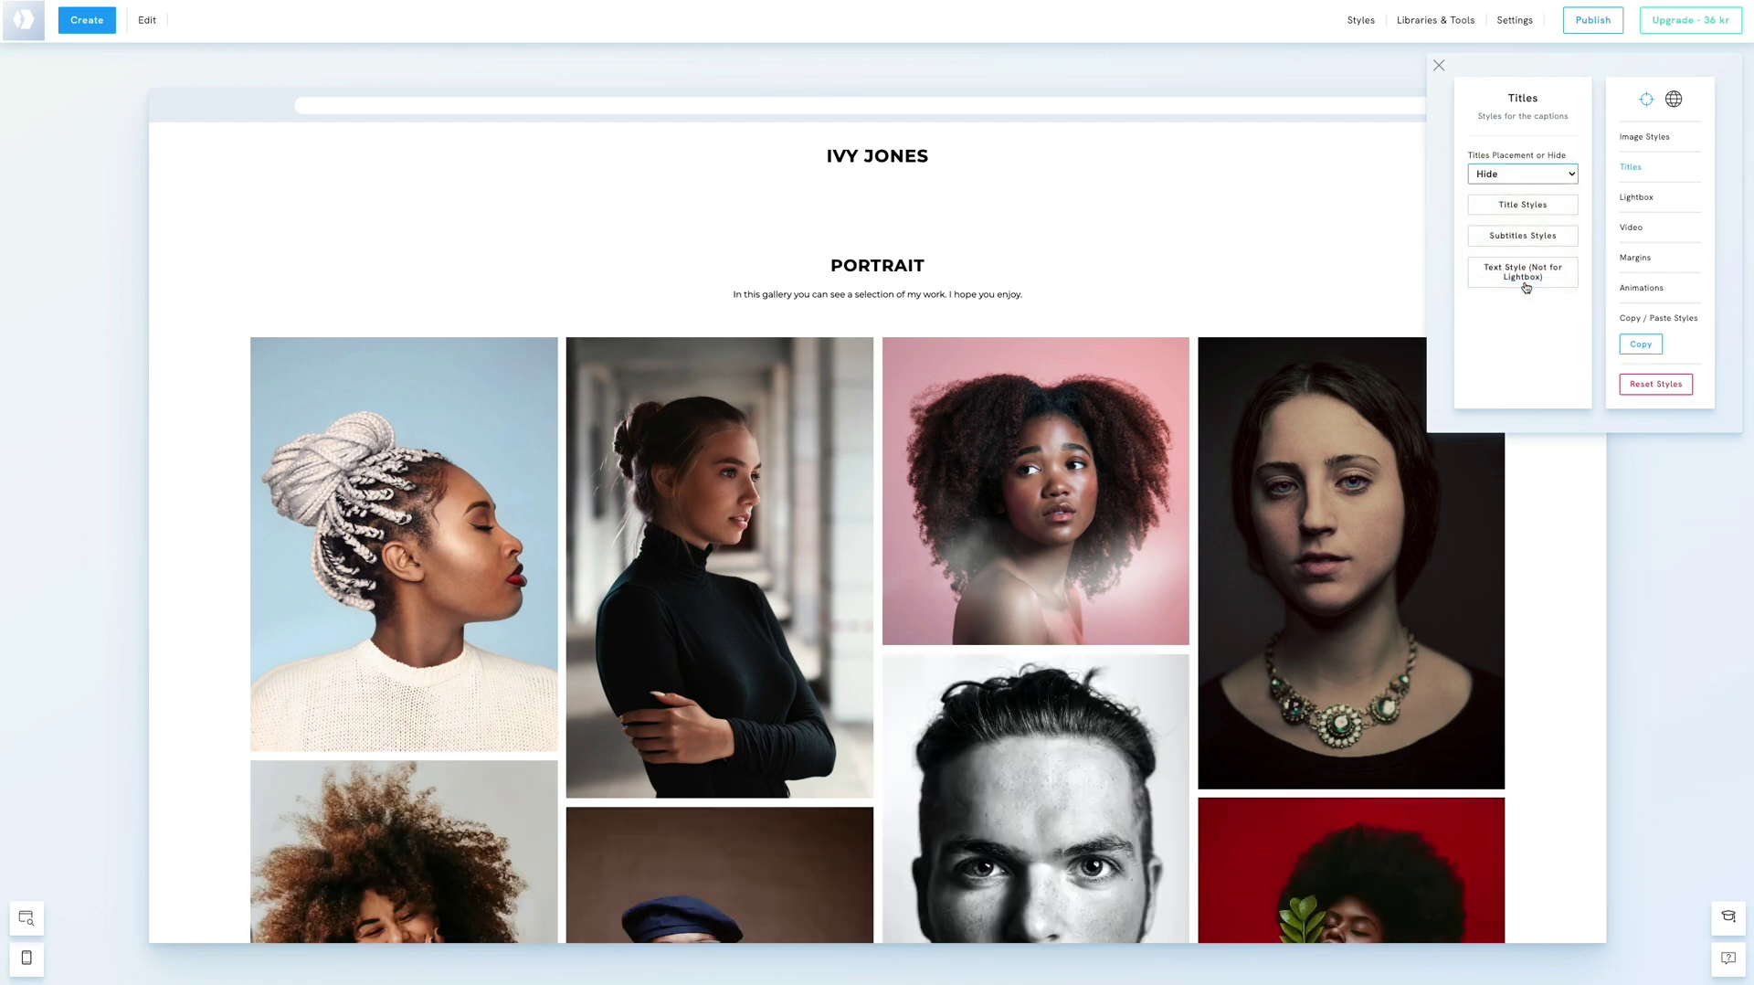
left_click(1203, 142)
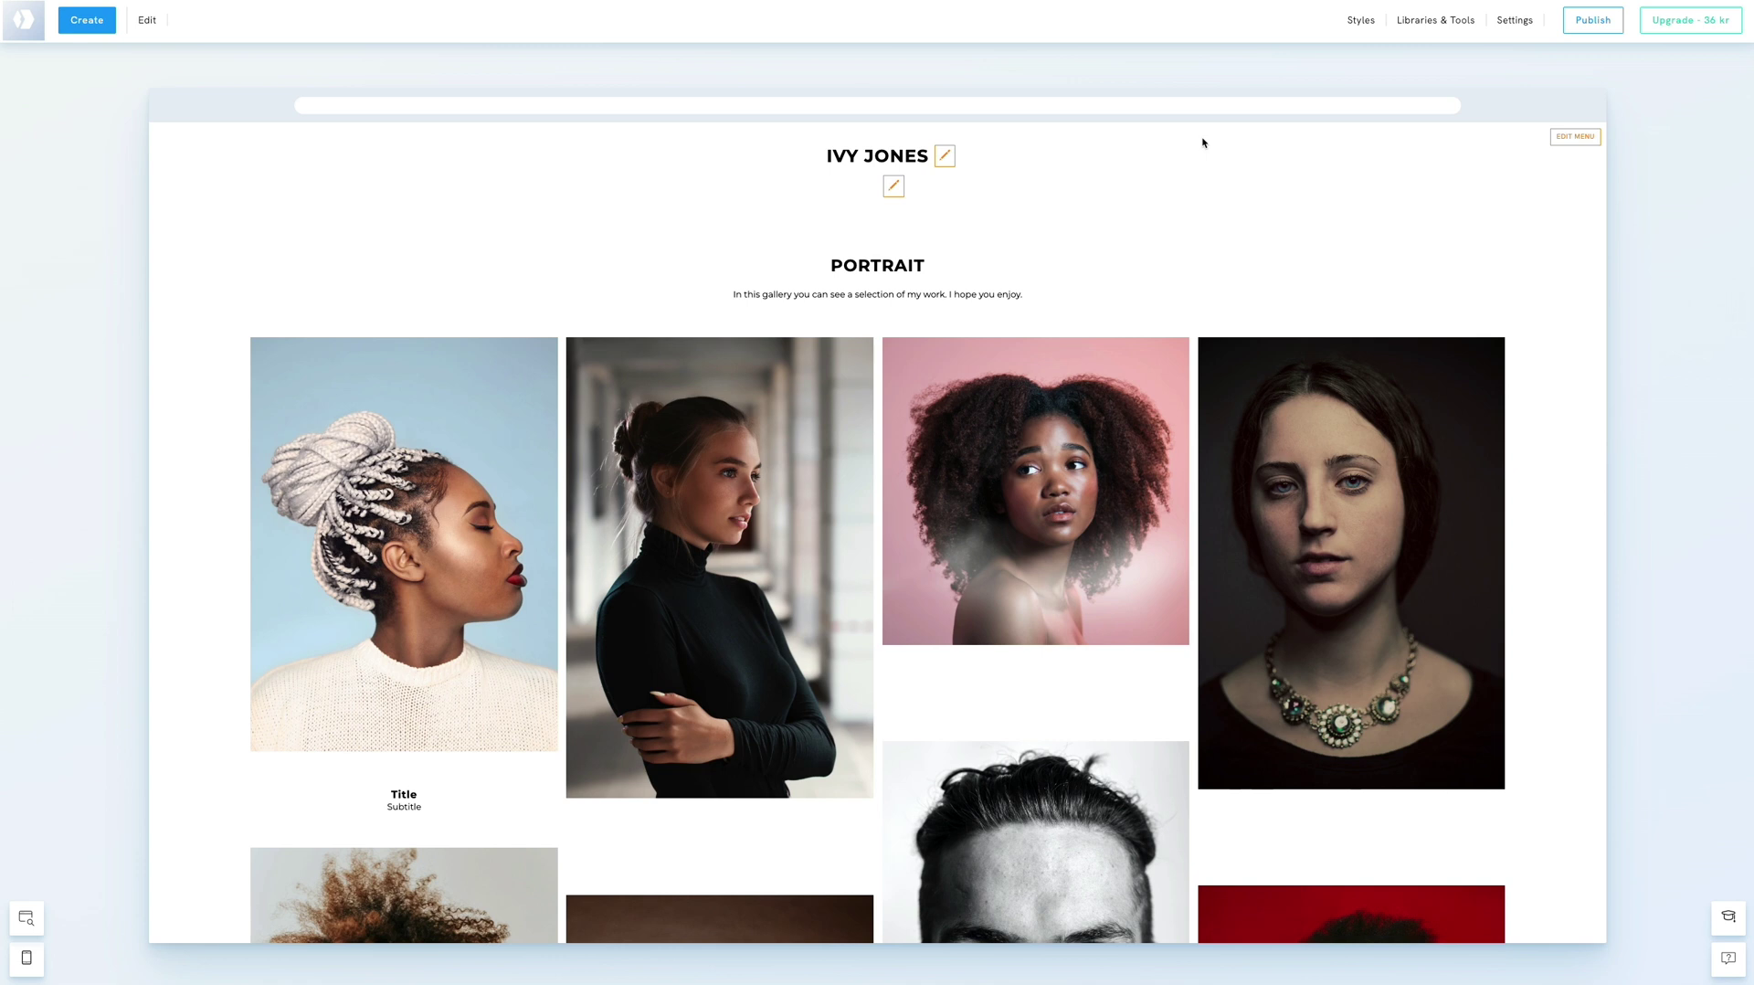
left_click(469, 591)
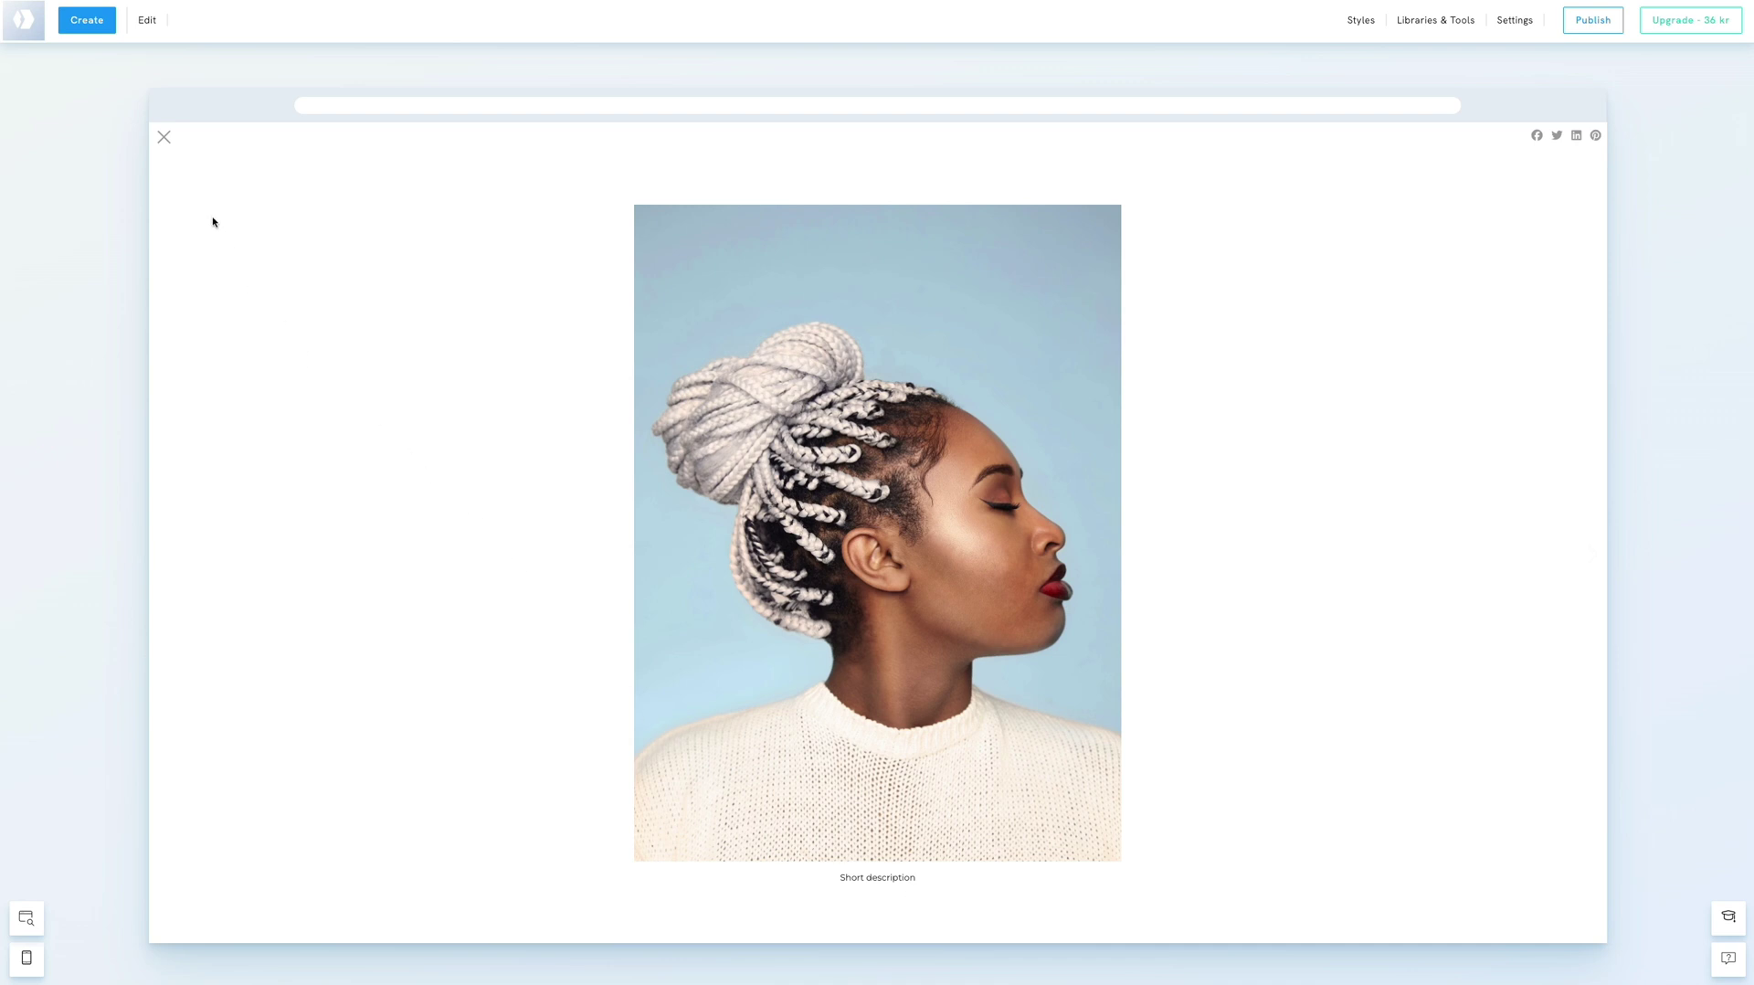
- Set the lightbox template to Vertical and preview it by scrolling through the first portrait
left_click(163, 137)
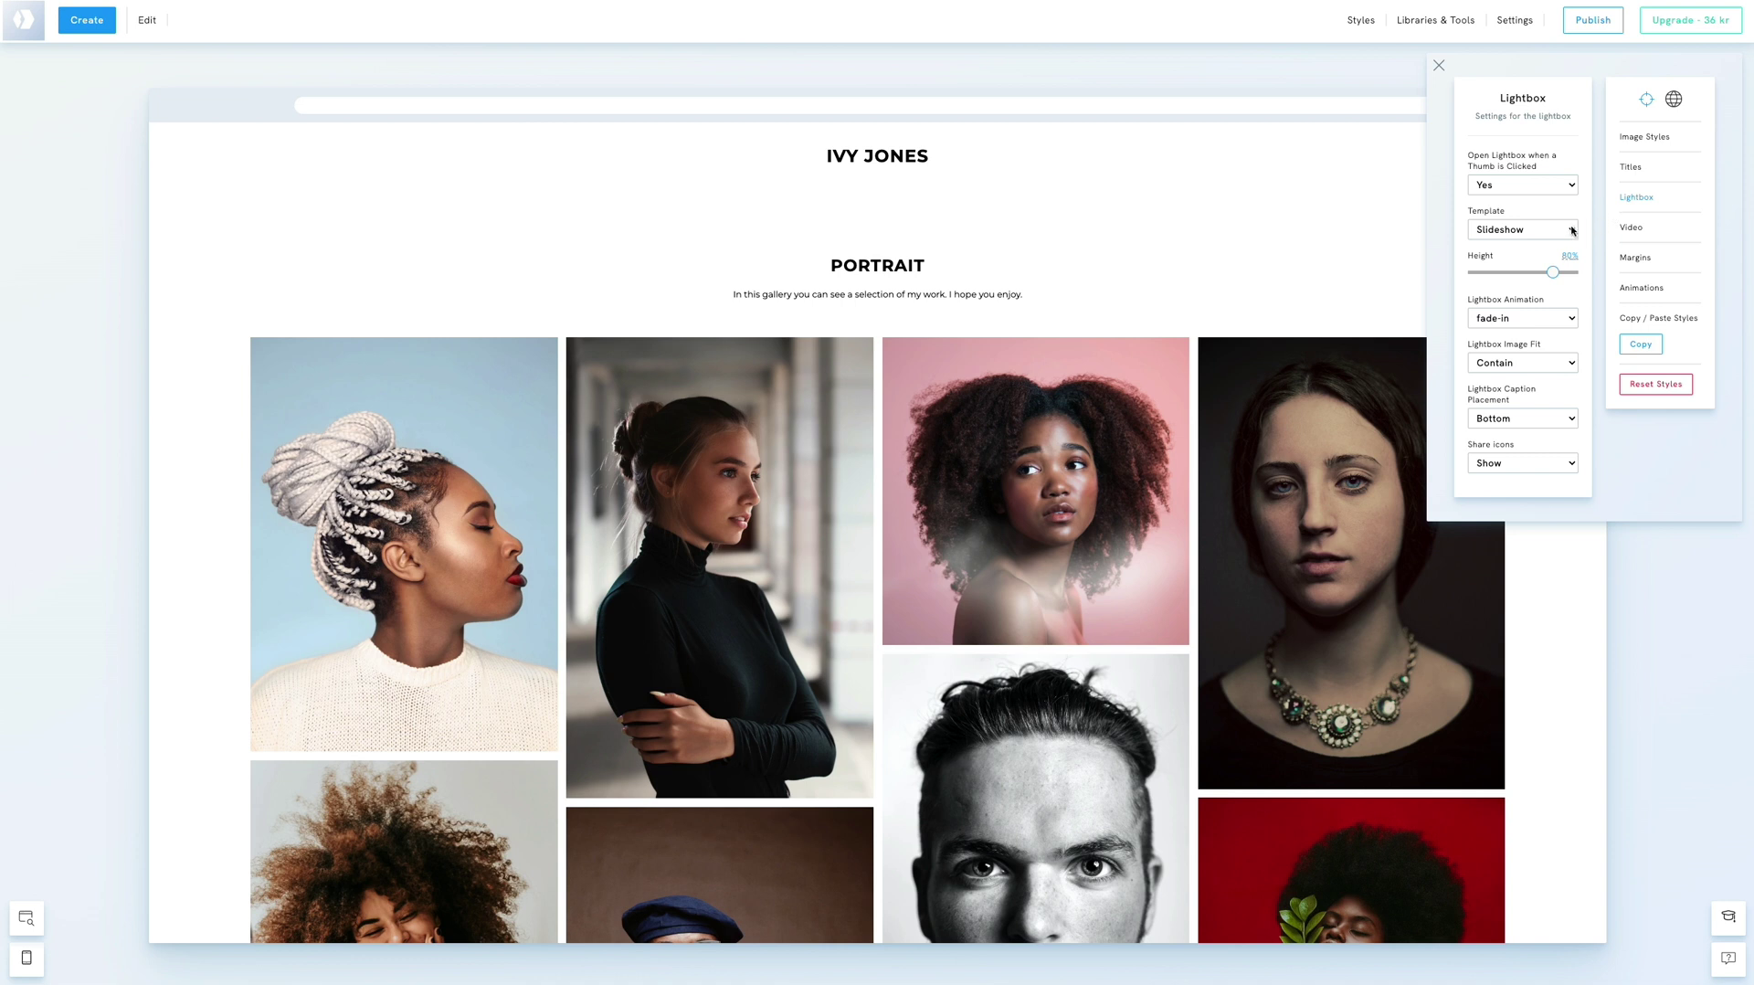
left_click(1543, 236)
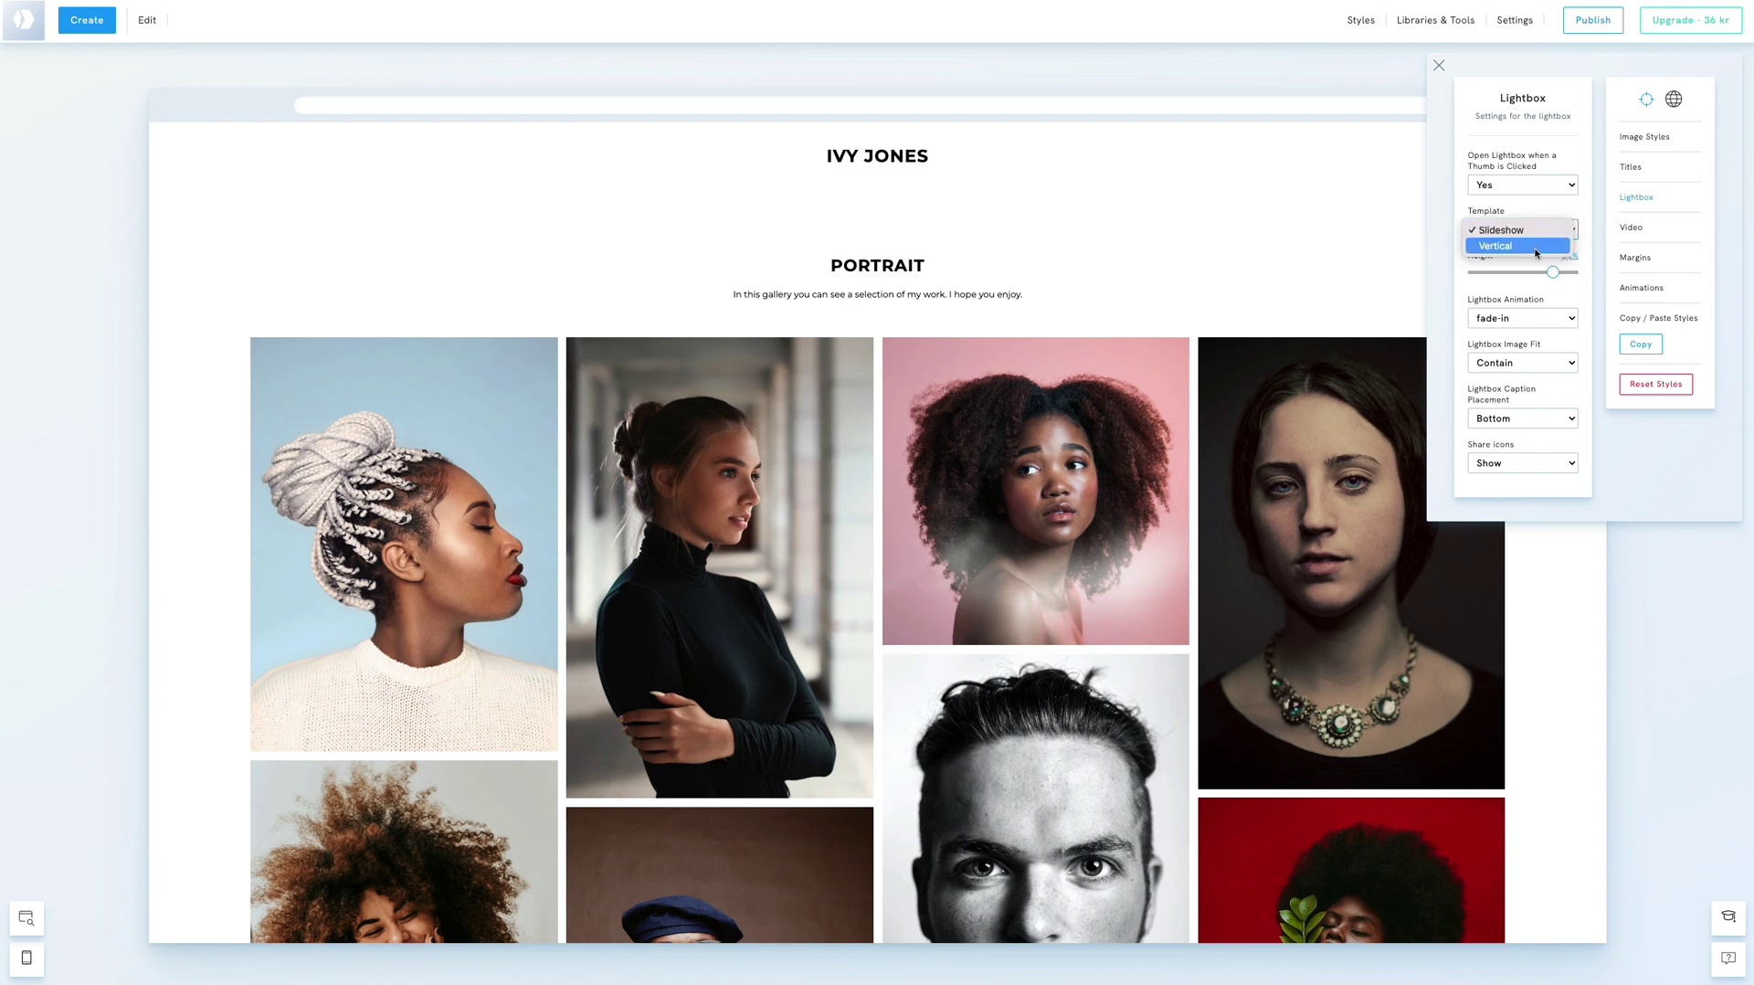
left_click(1537, 246)
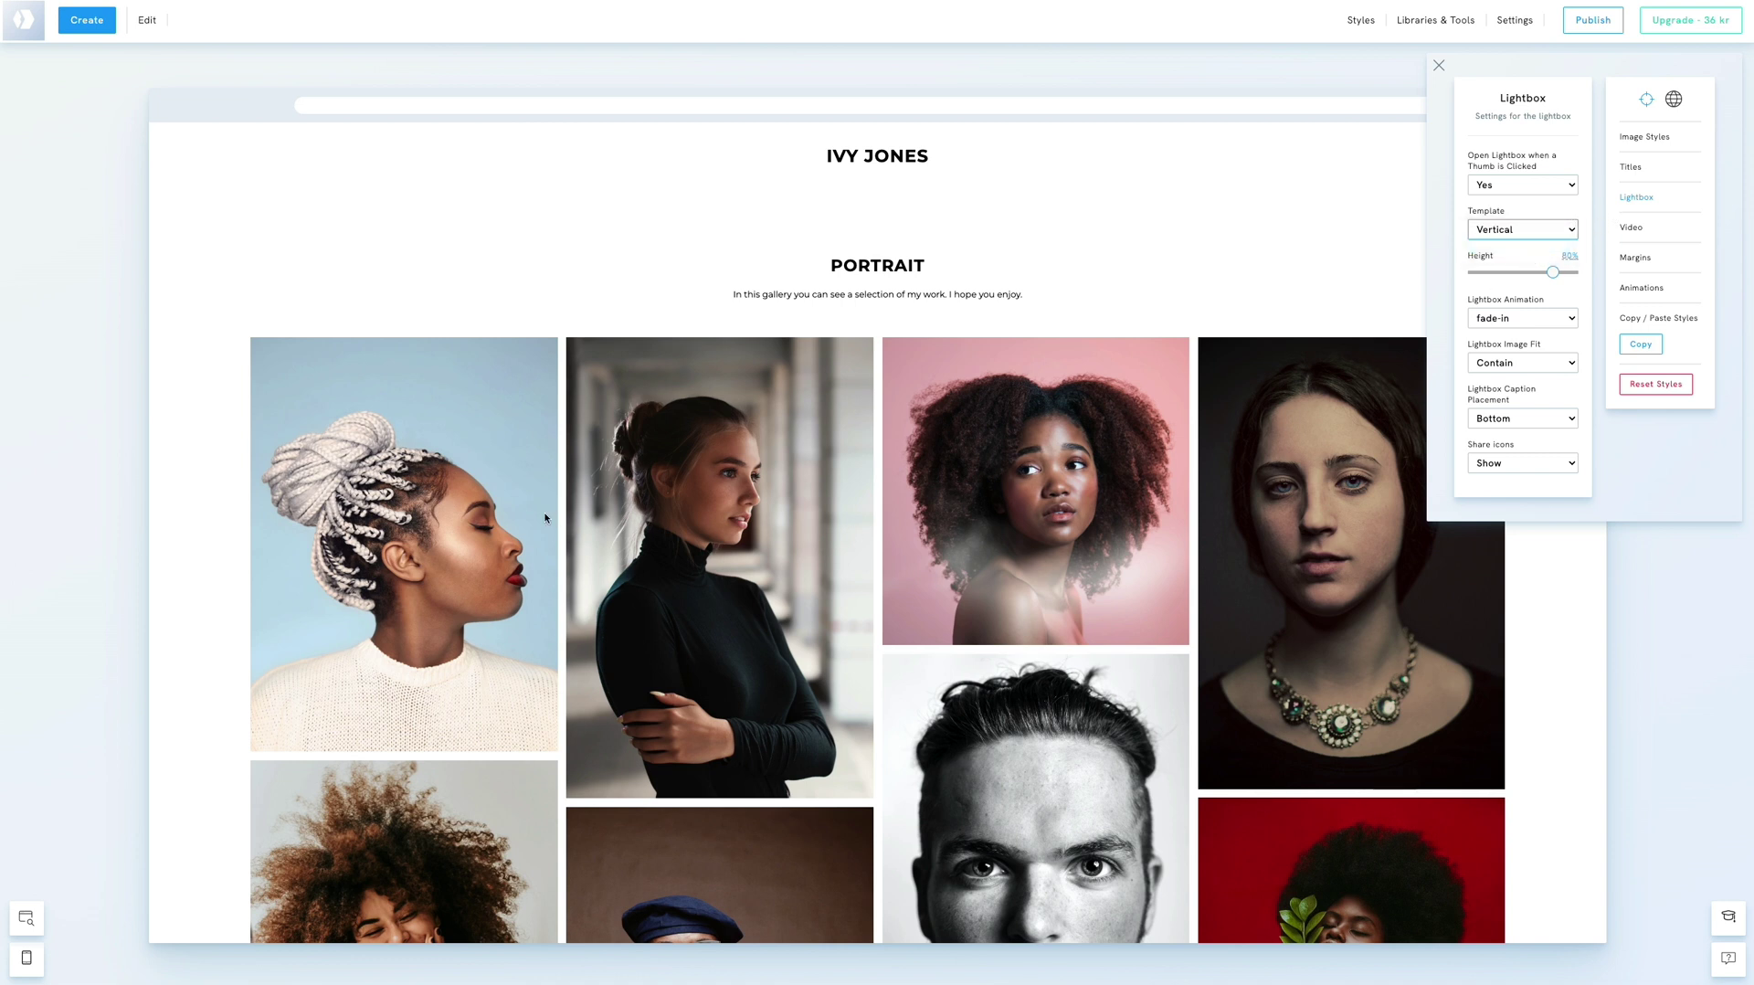
left_click(502, 507)
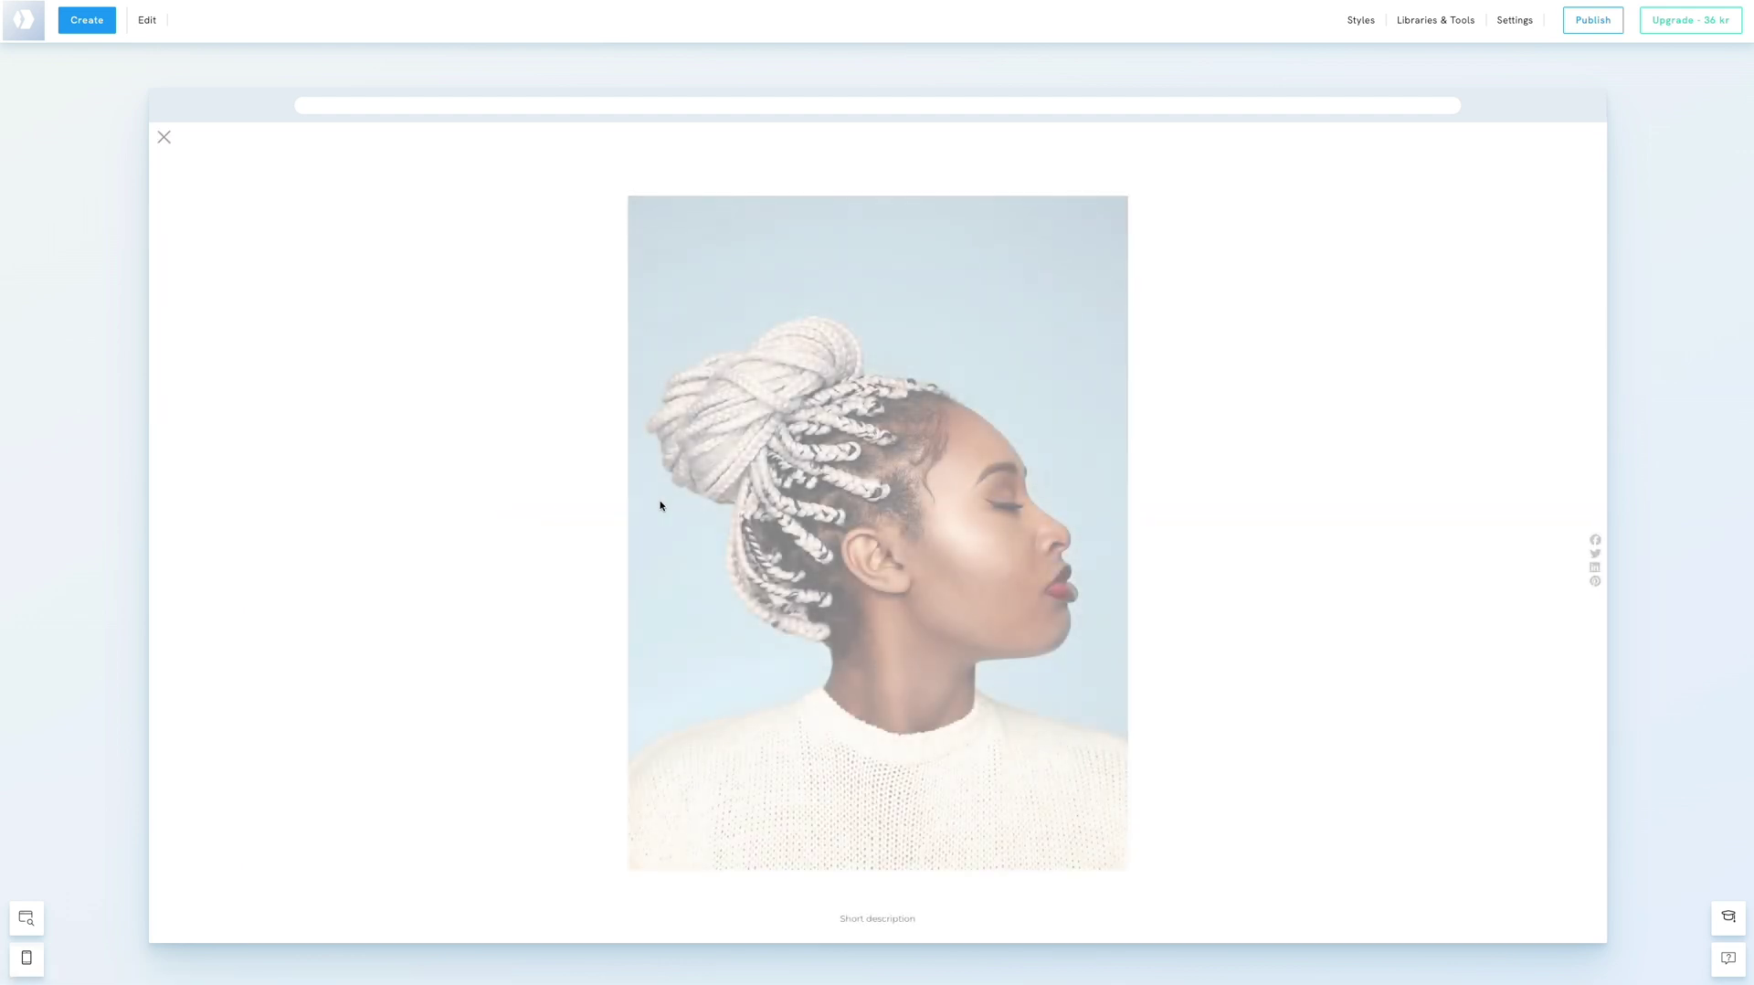
scroll(662, 502, "down", 10)
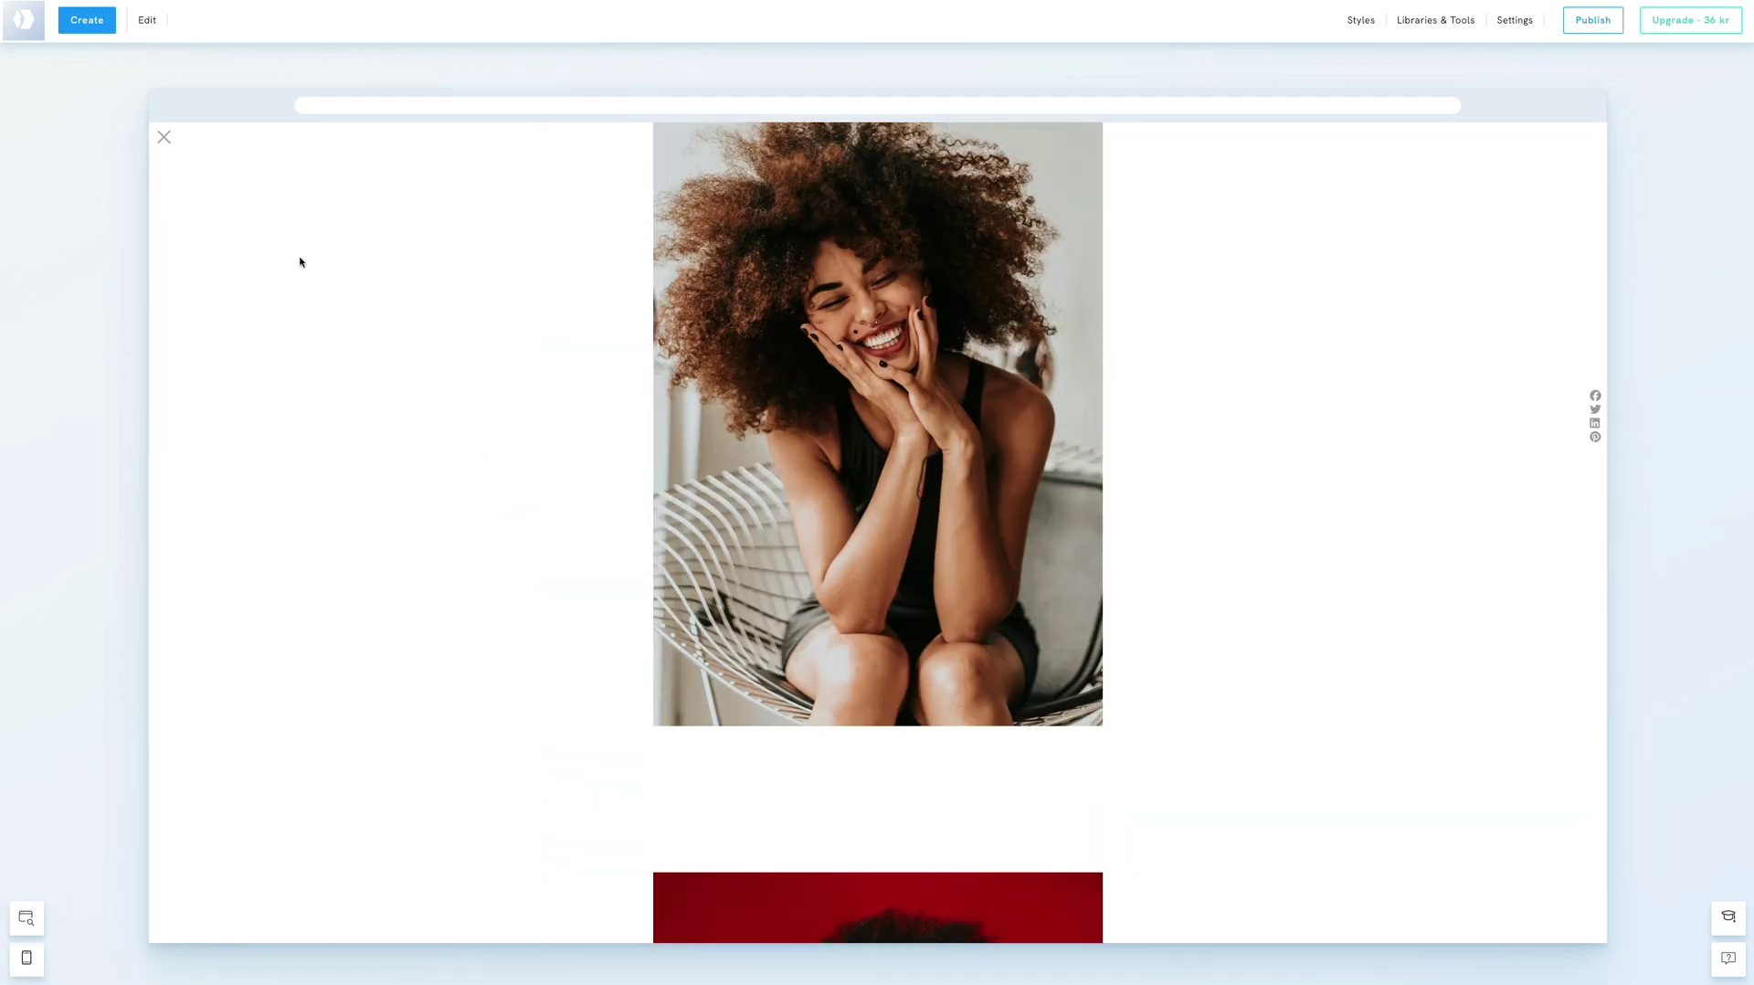
left_click(163, 137)
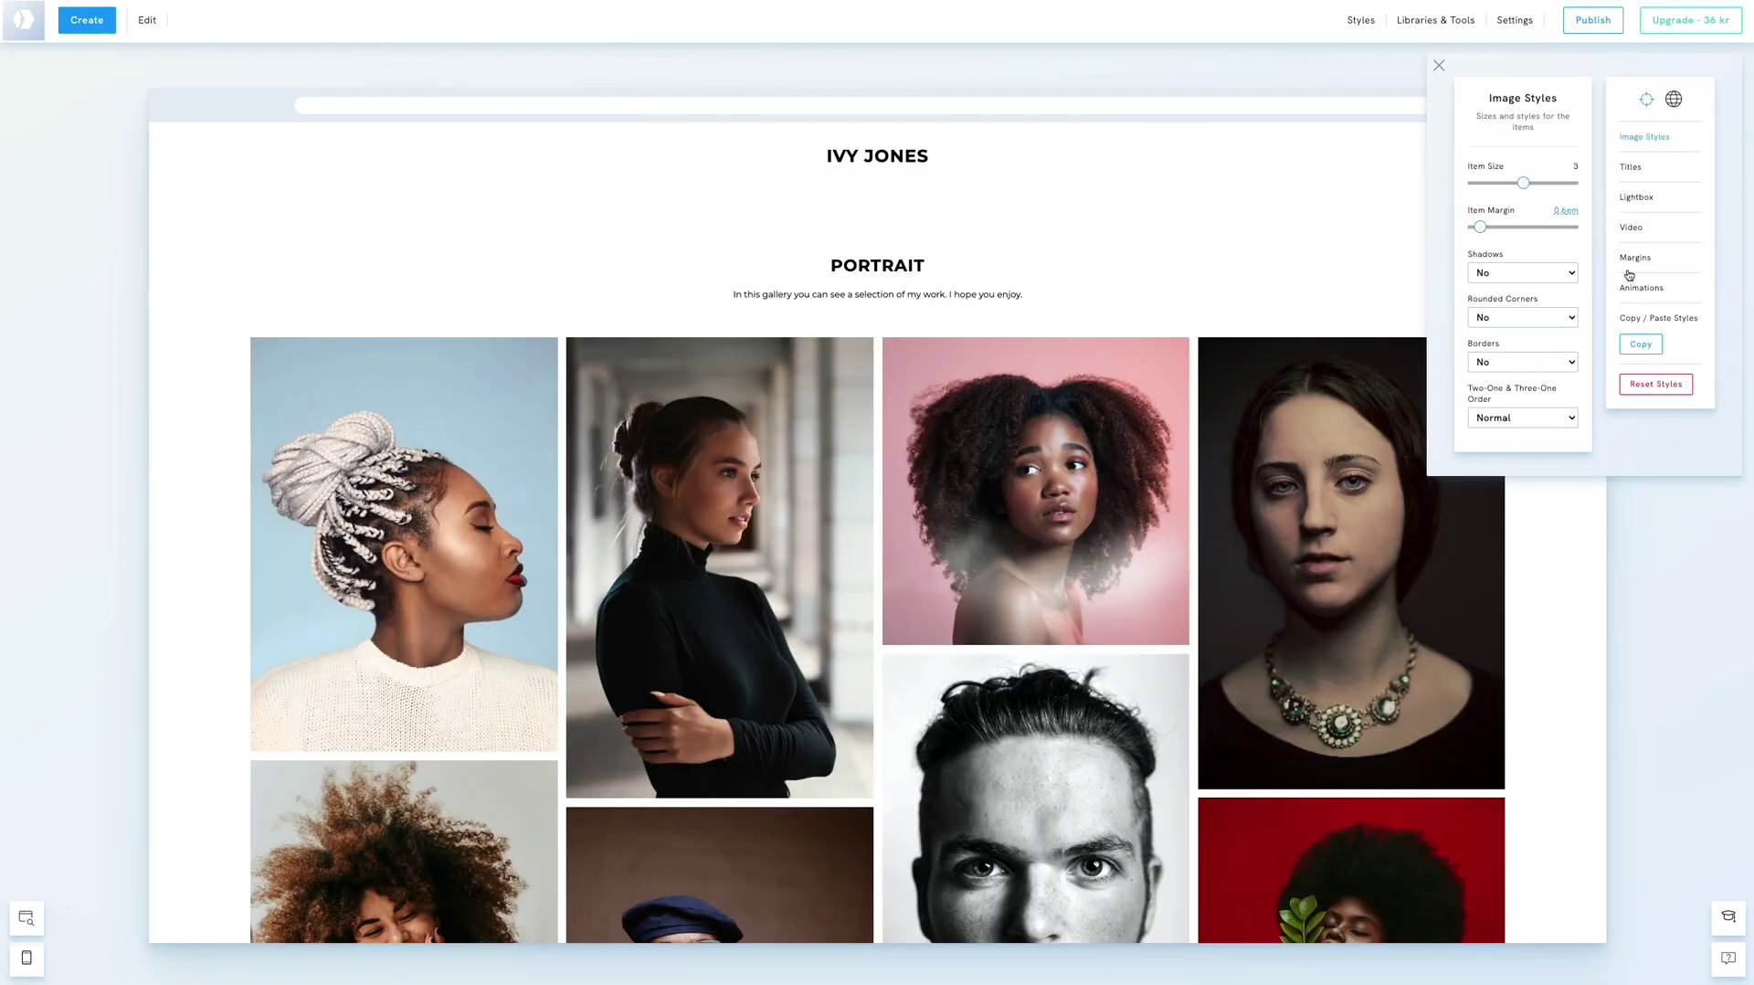
- Raise the gallery's Margin Top slider from 2em to 3.75em
left_click_drag(1637, 197, 1653, 197)
left_click(1569, 228)
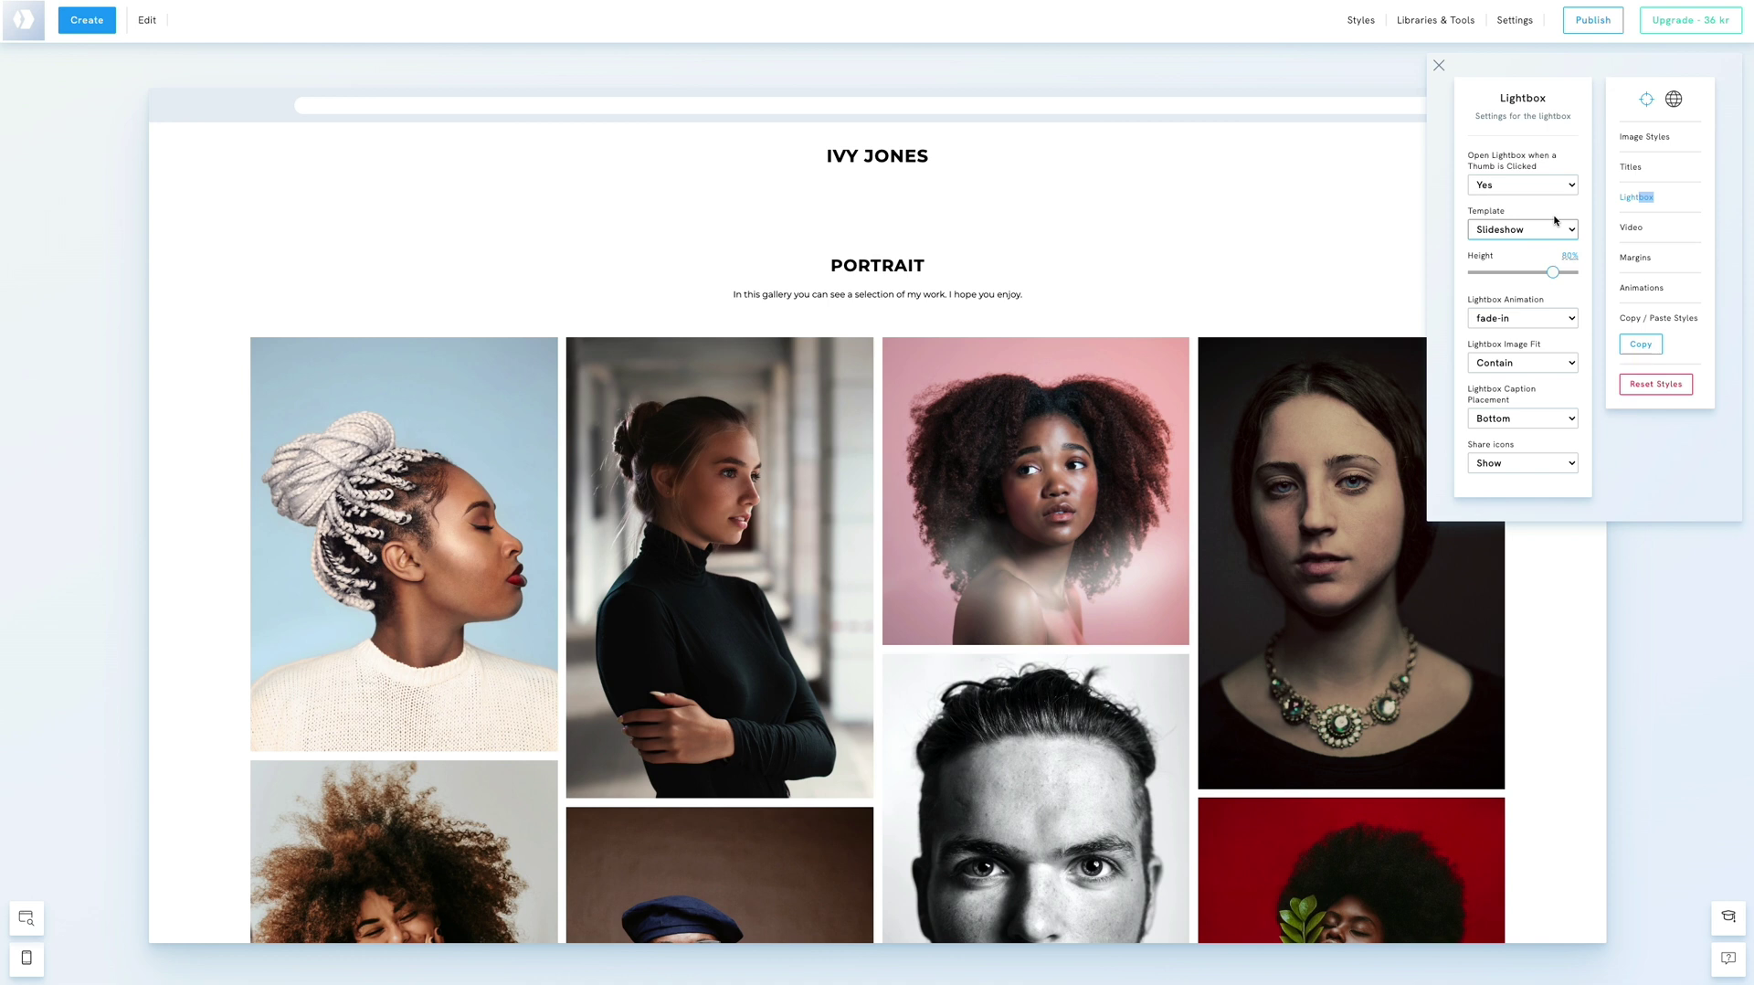
left_click(1632, 228)
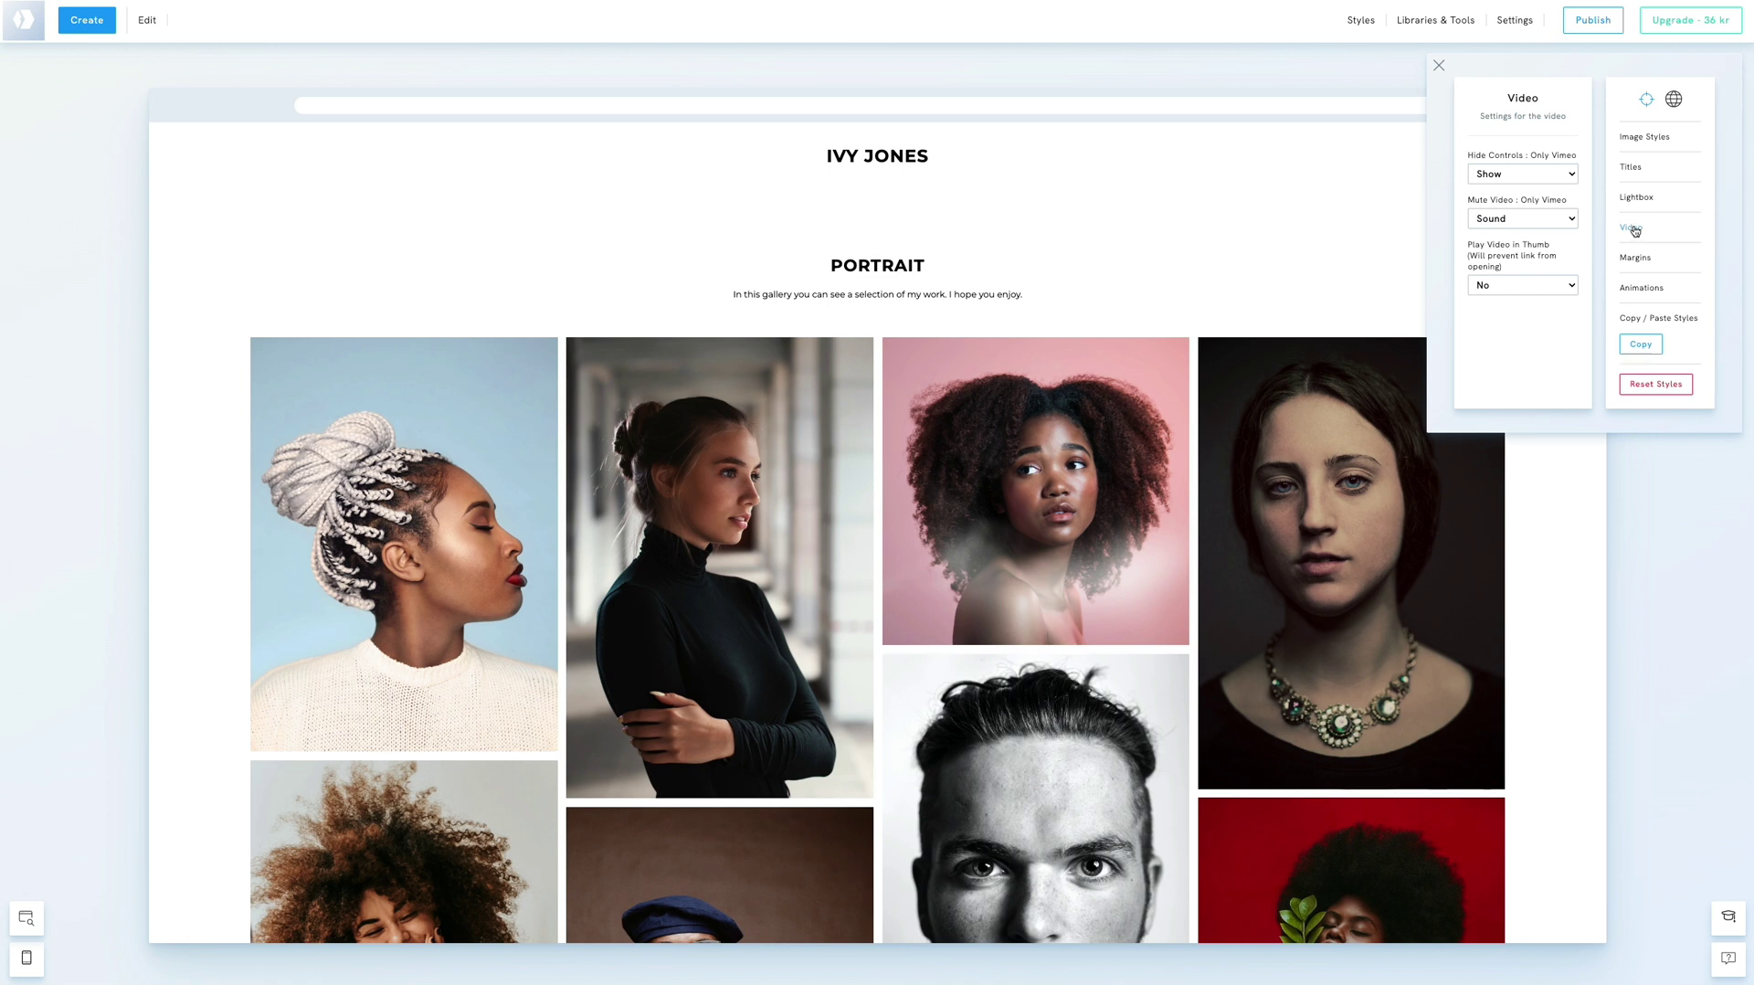
left_click(1657, 264)
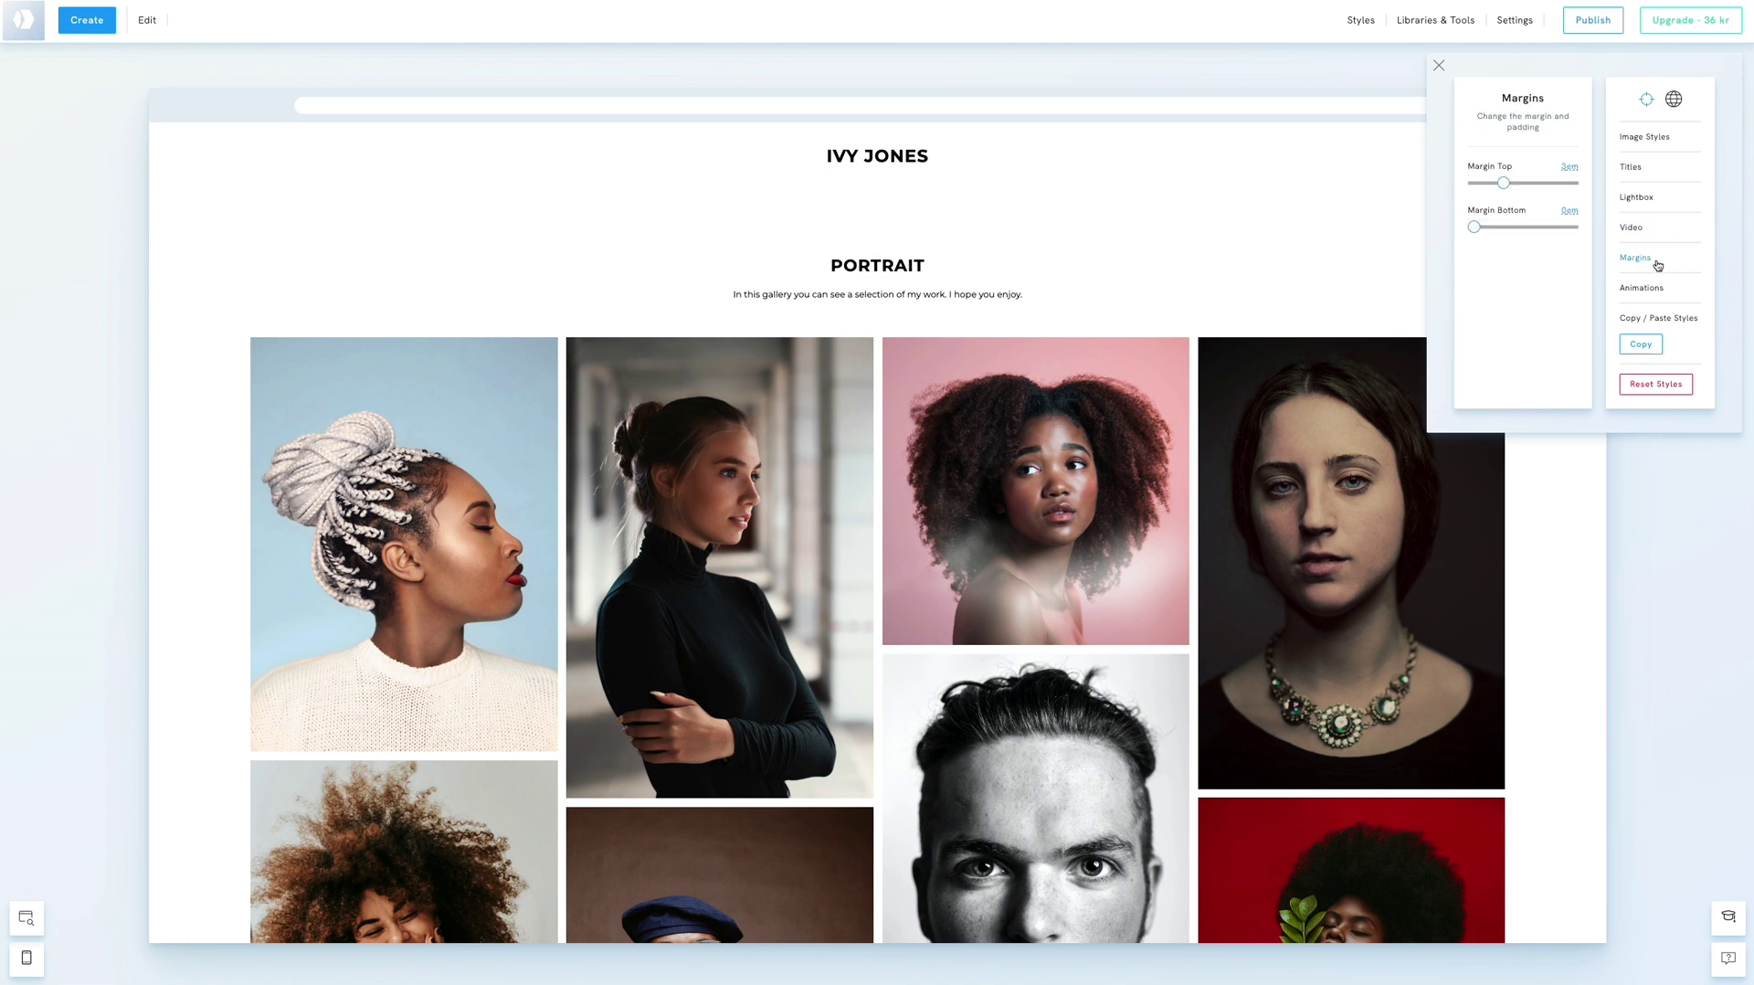
left_click_drag(1503, 183, 1512, 187)
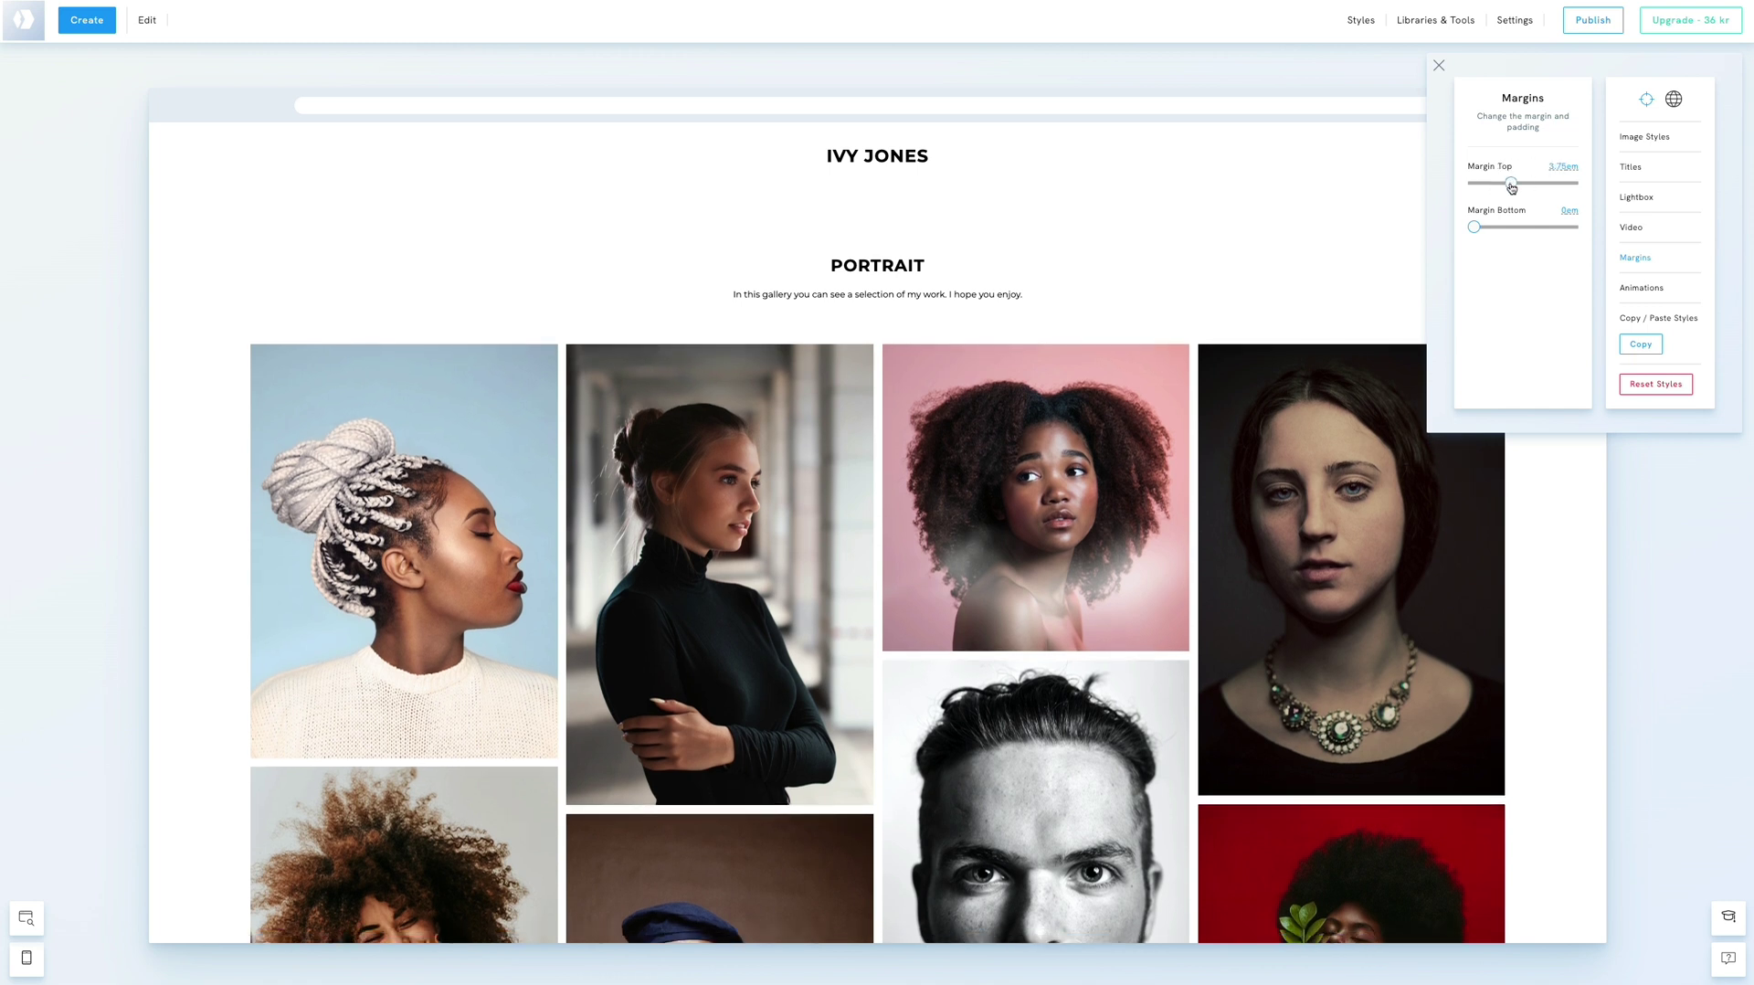
left_click(1640, 290)
- After trying fade-down and zoom-in, set Animation on Enter to fade-in
left_click(1521, 179)
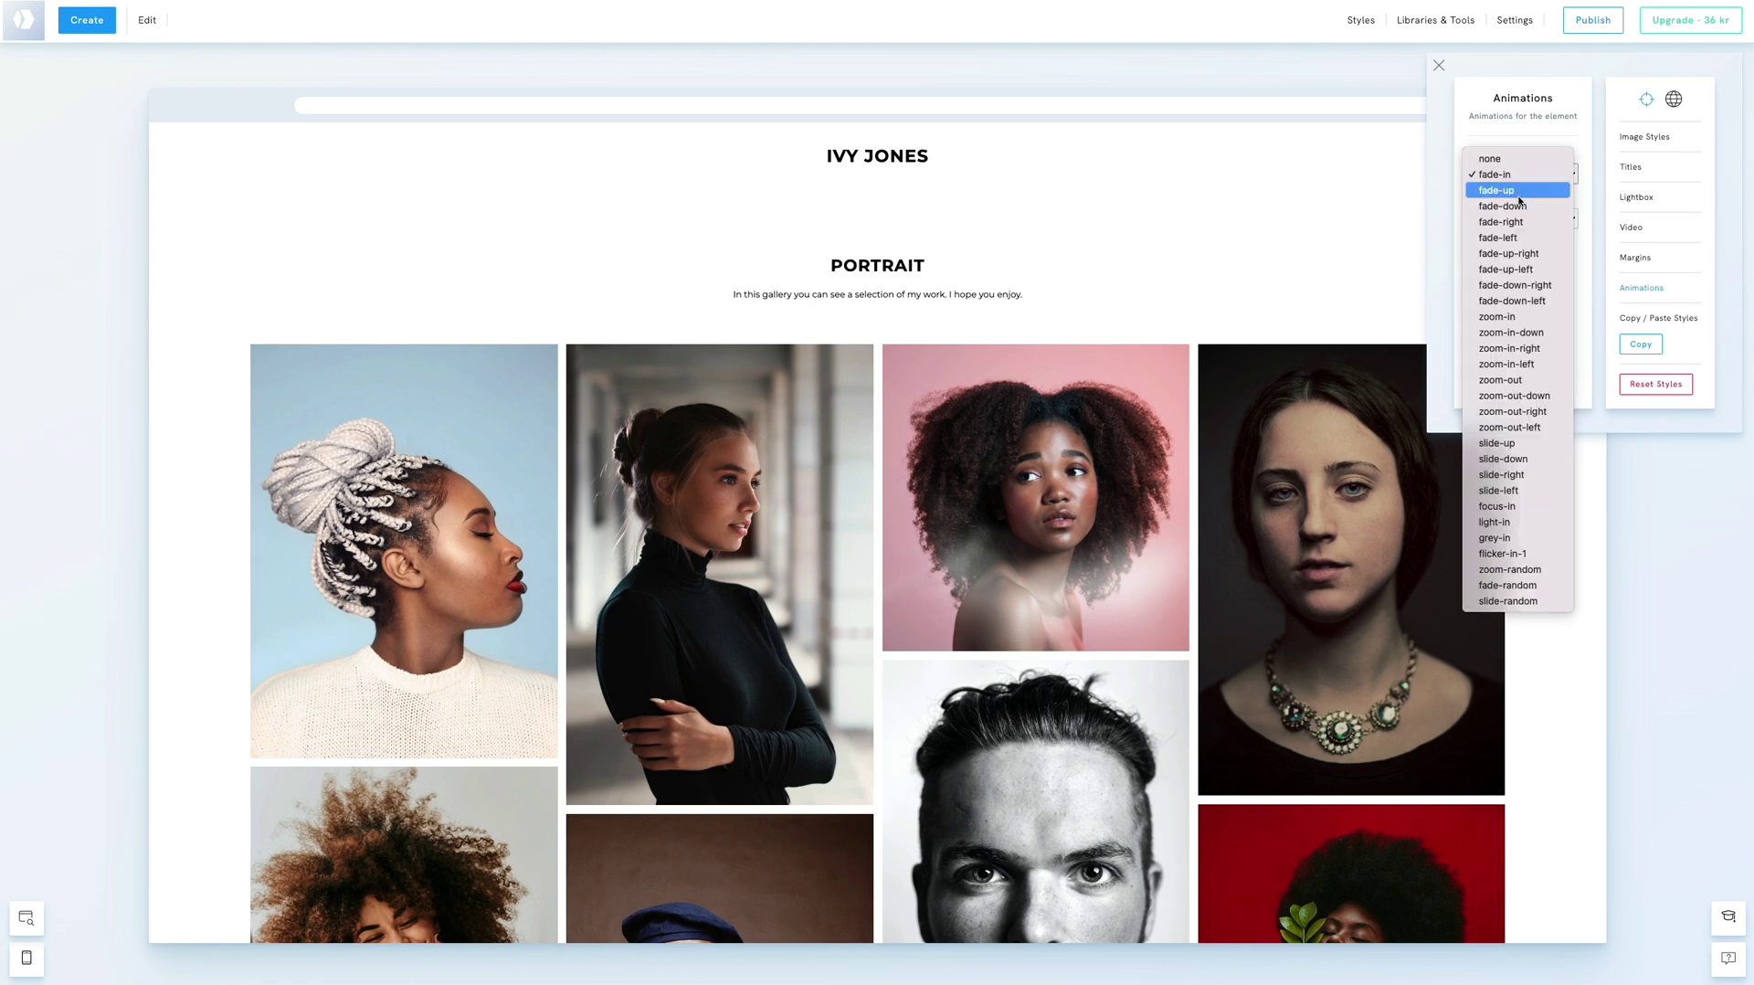
left_click(1517, 207)
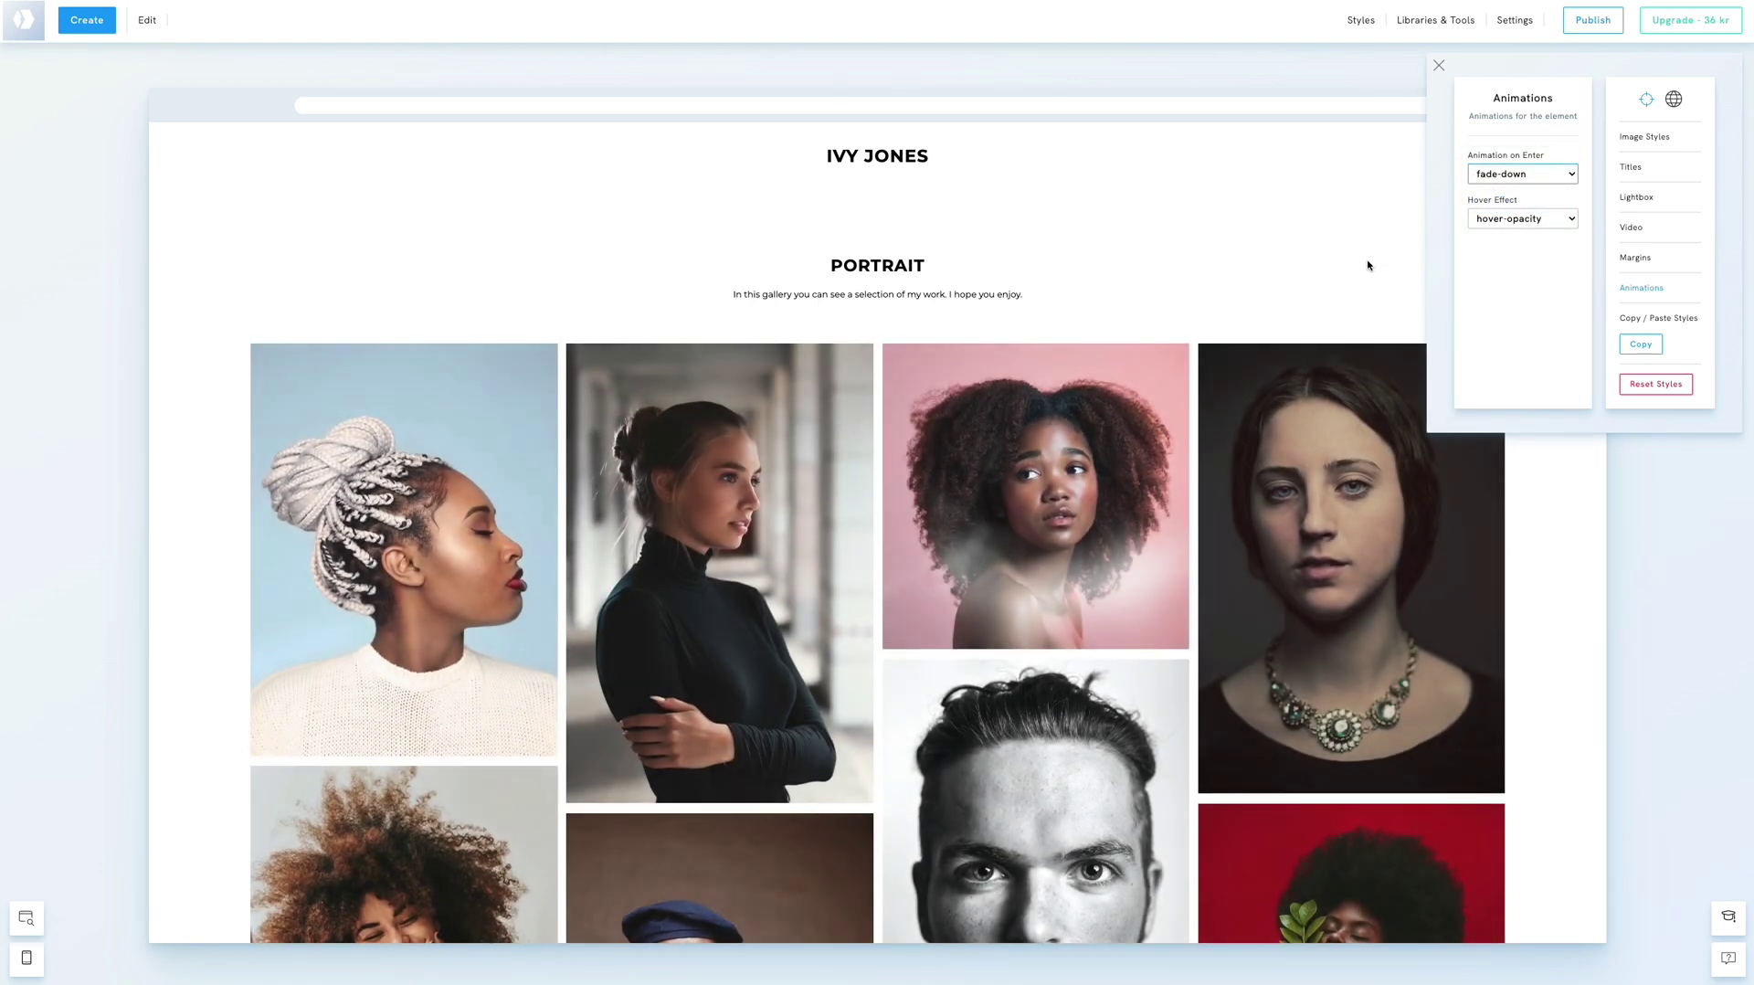
left_click(1496, 178)
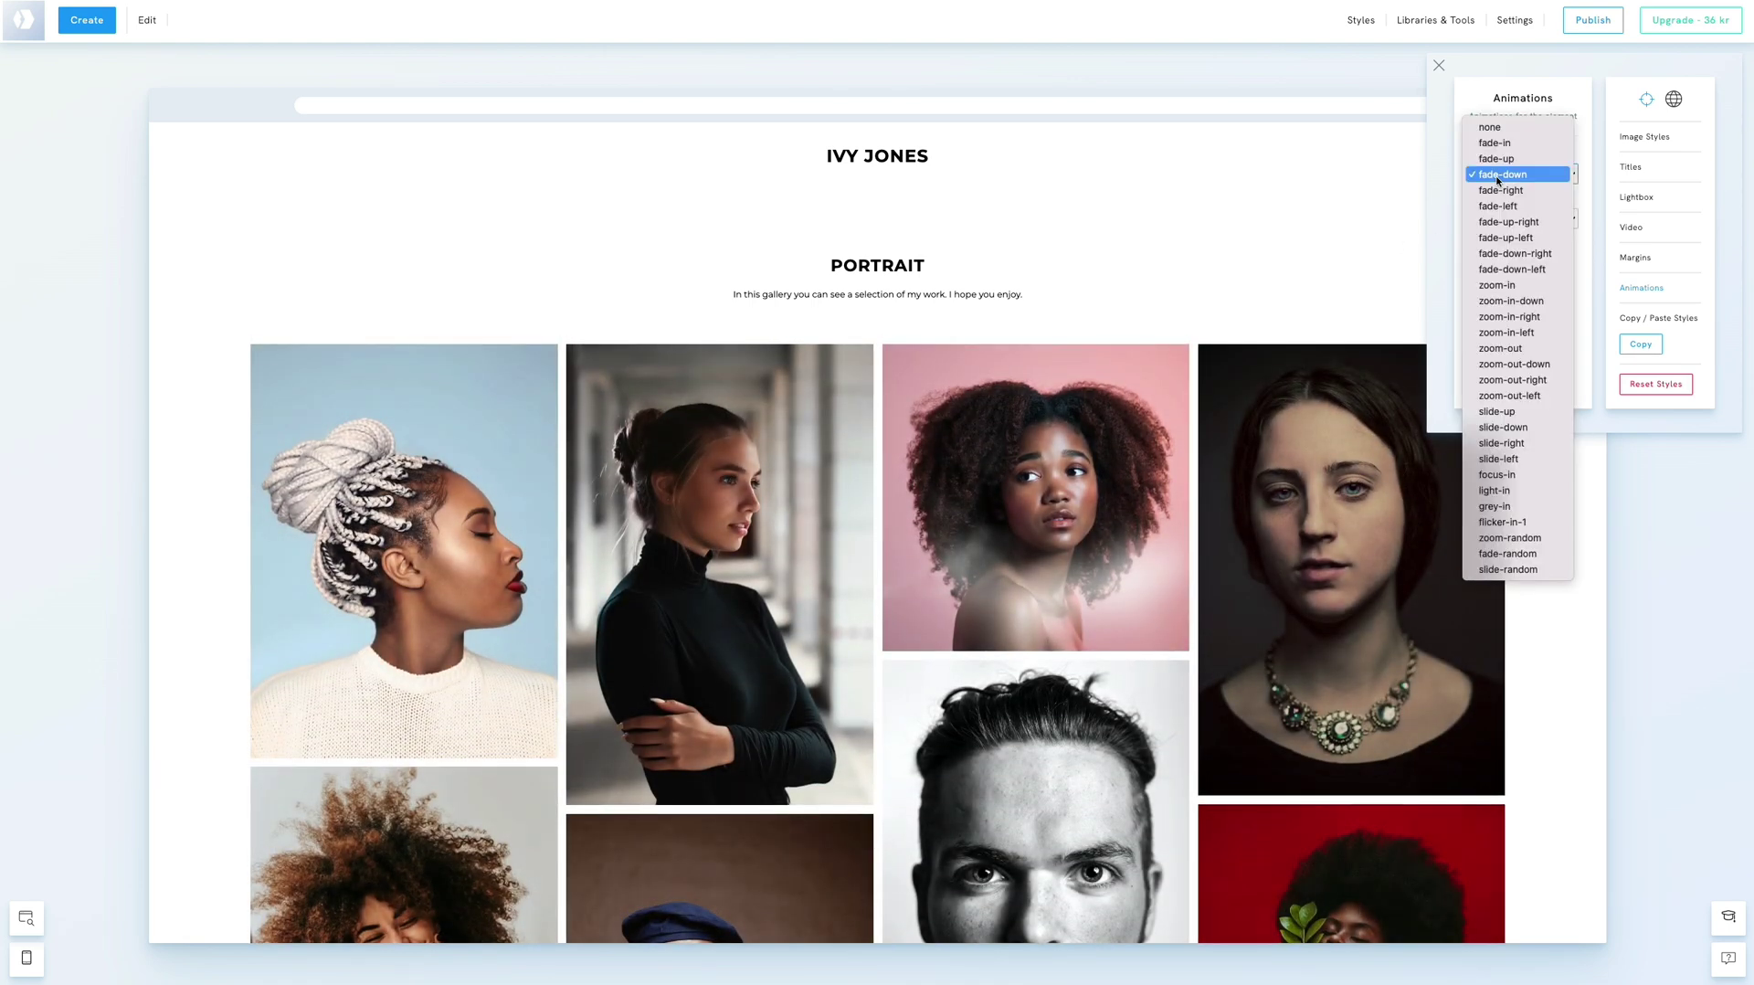
left_click(1494, 285)
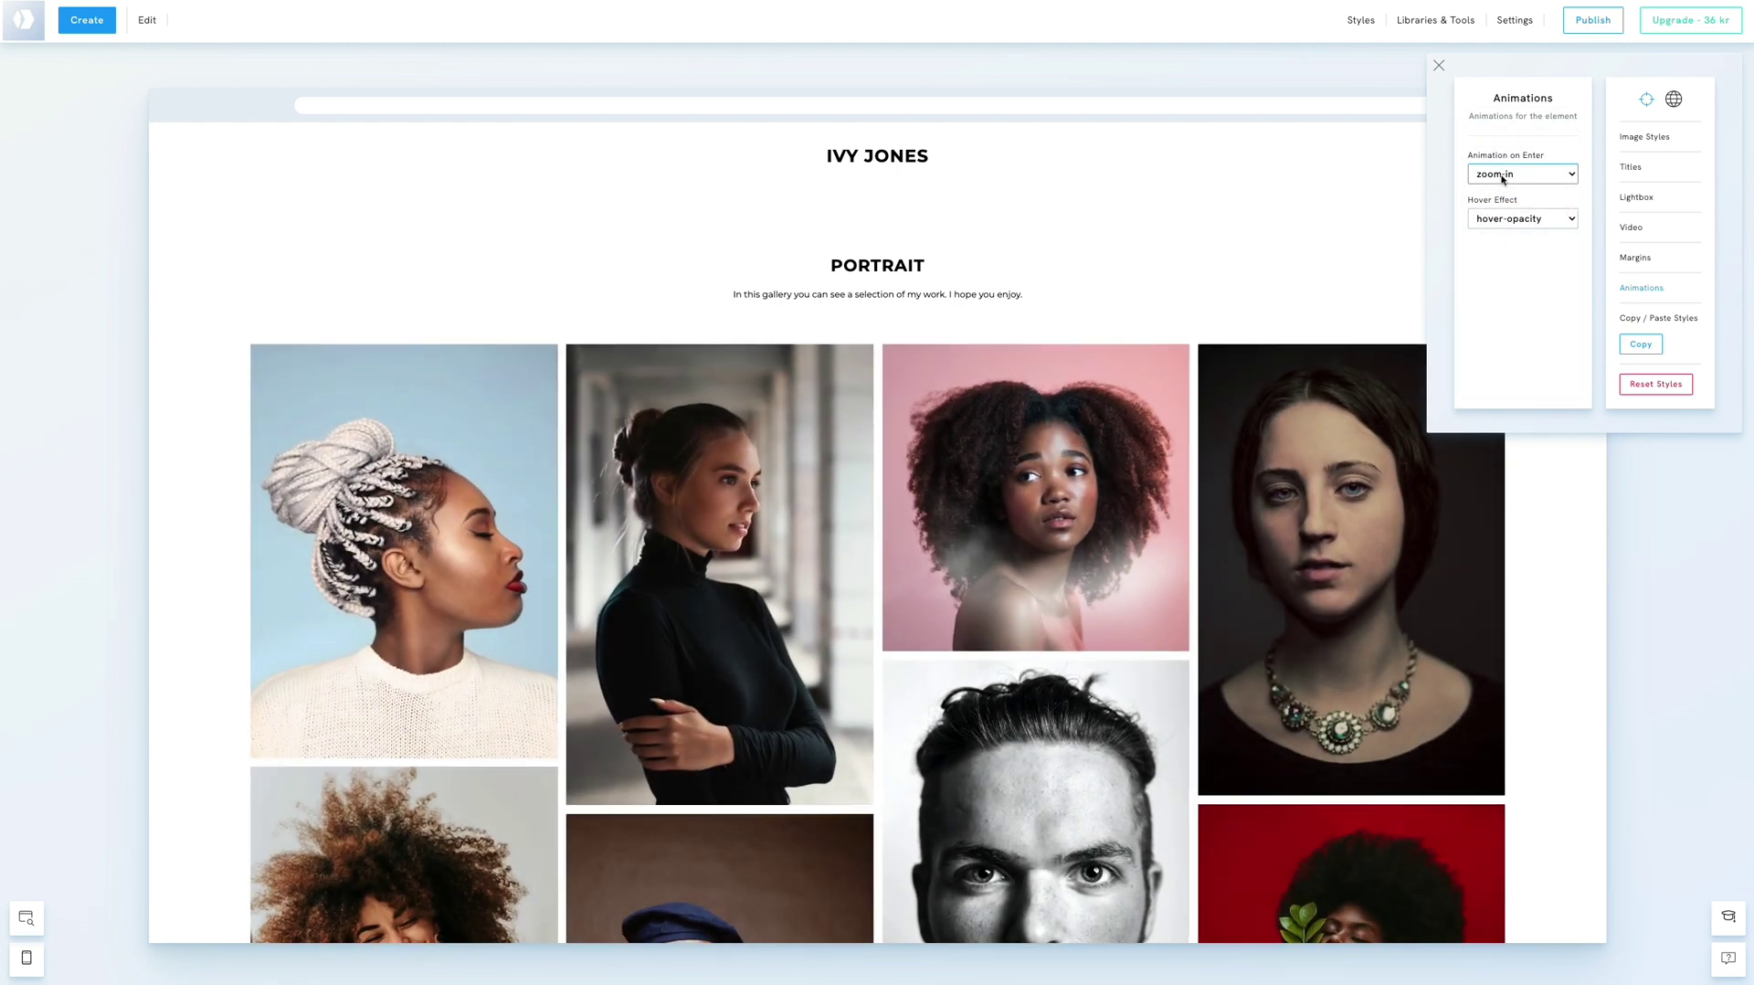
left_click(1502, 175)
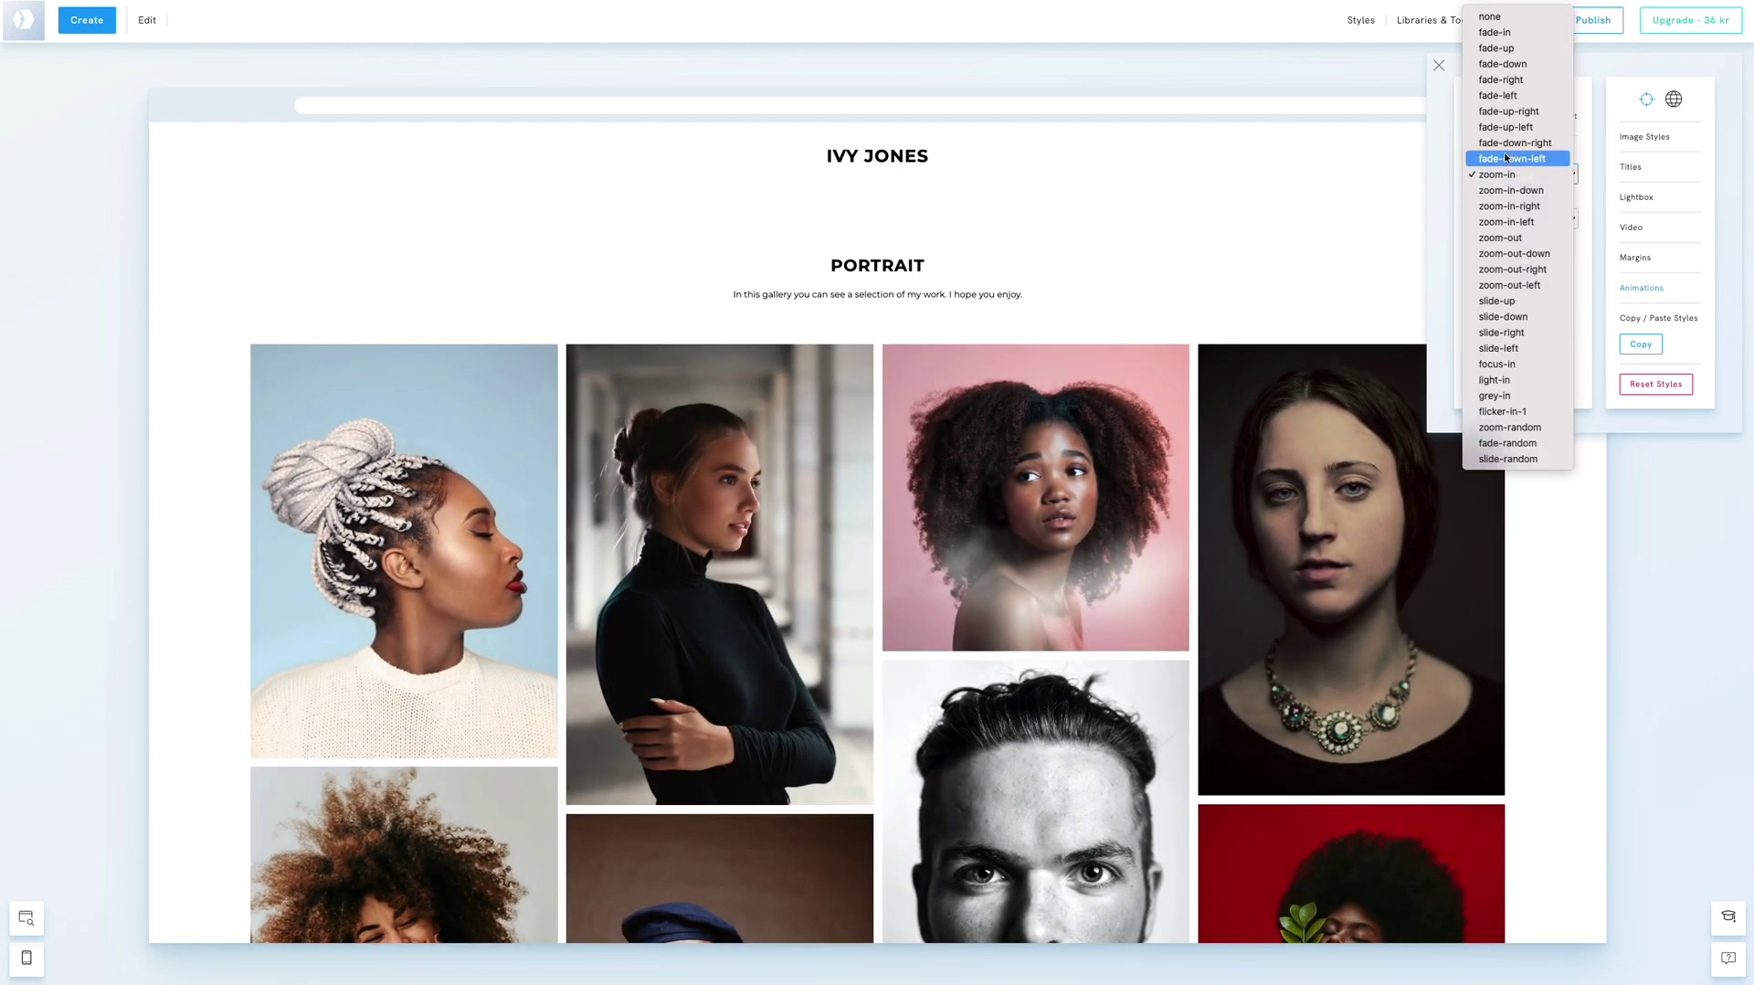
left_click(1503, 32)
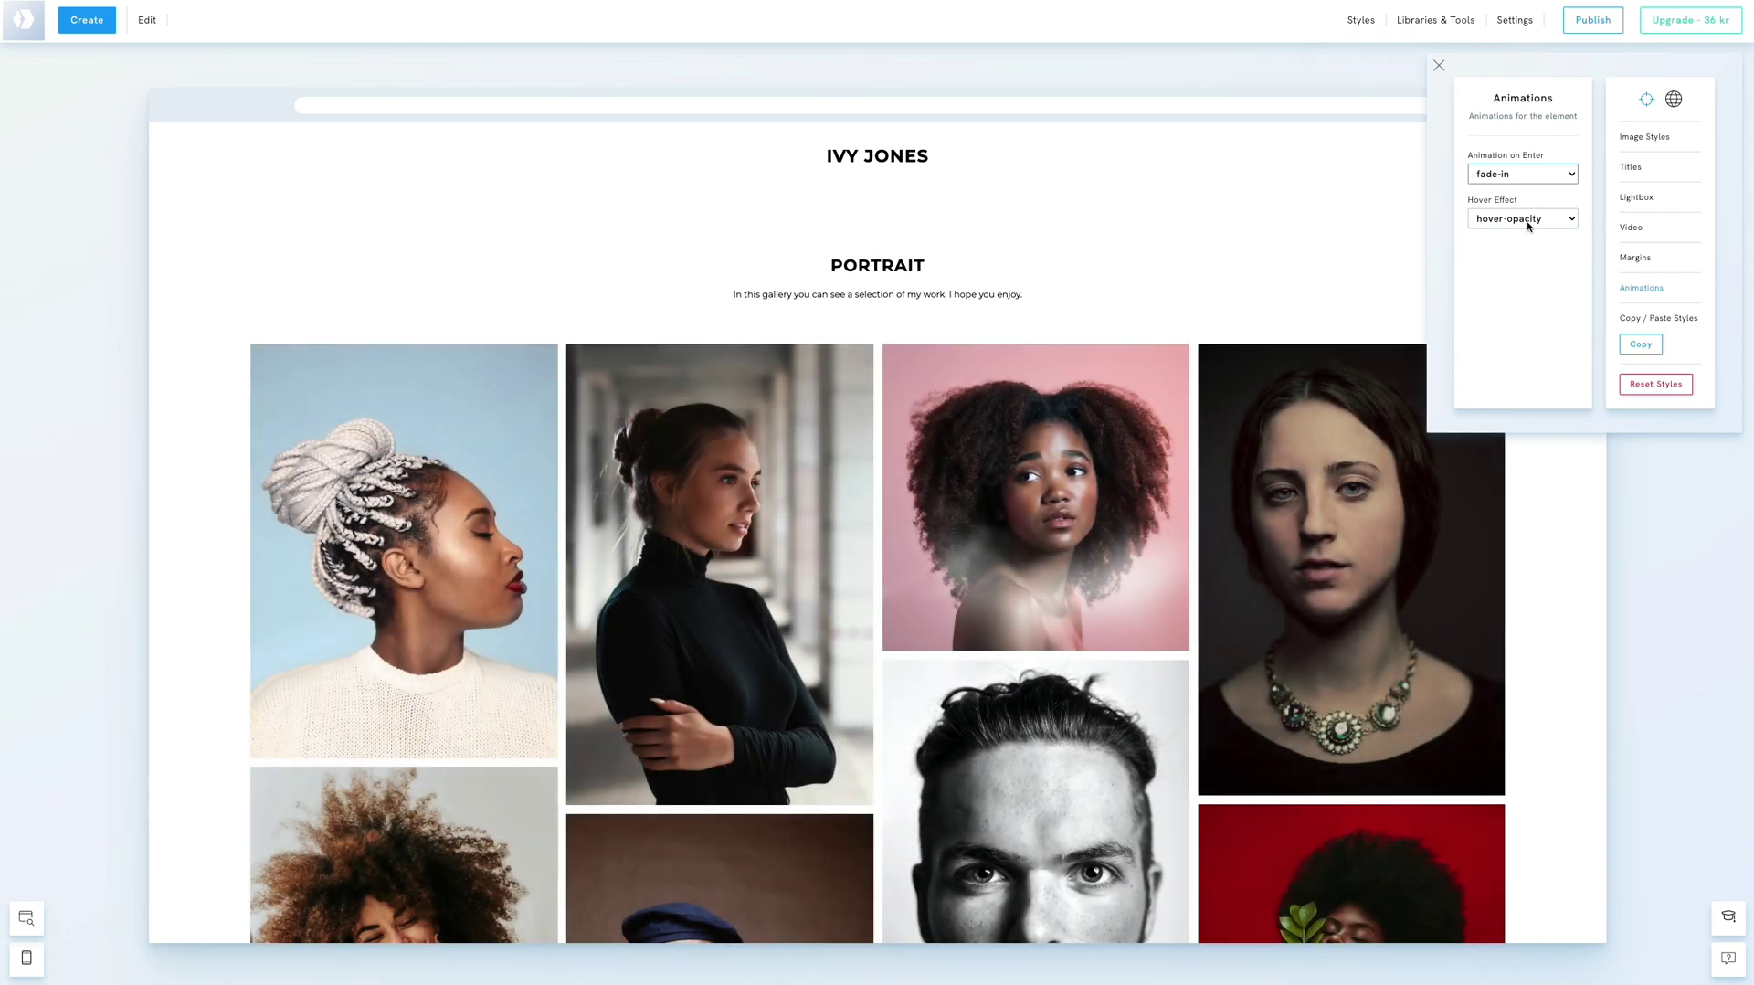
- Set the Hover Effect to bg-zoom and close the animation settings
left_click(1529, 221)
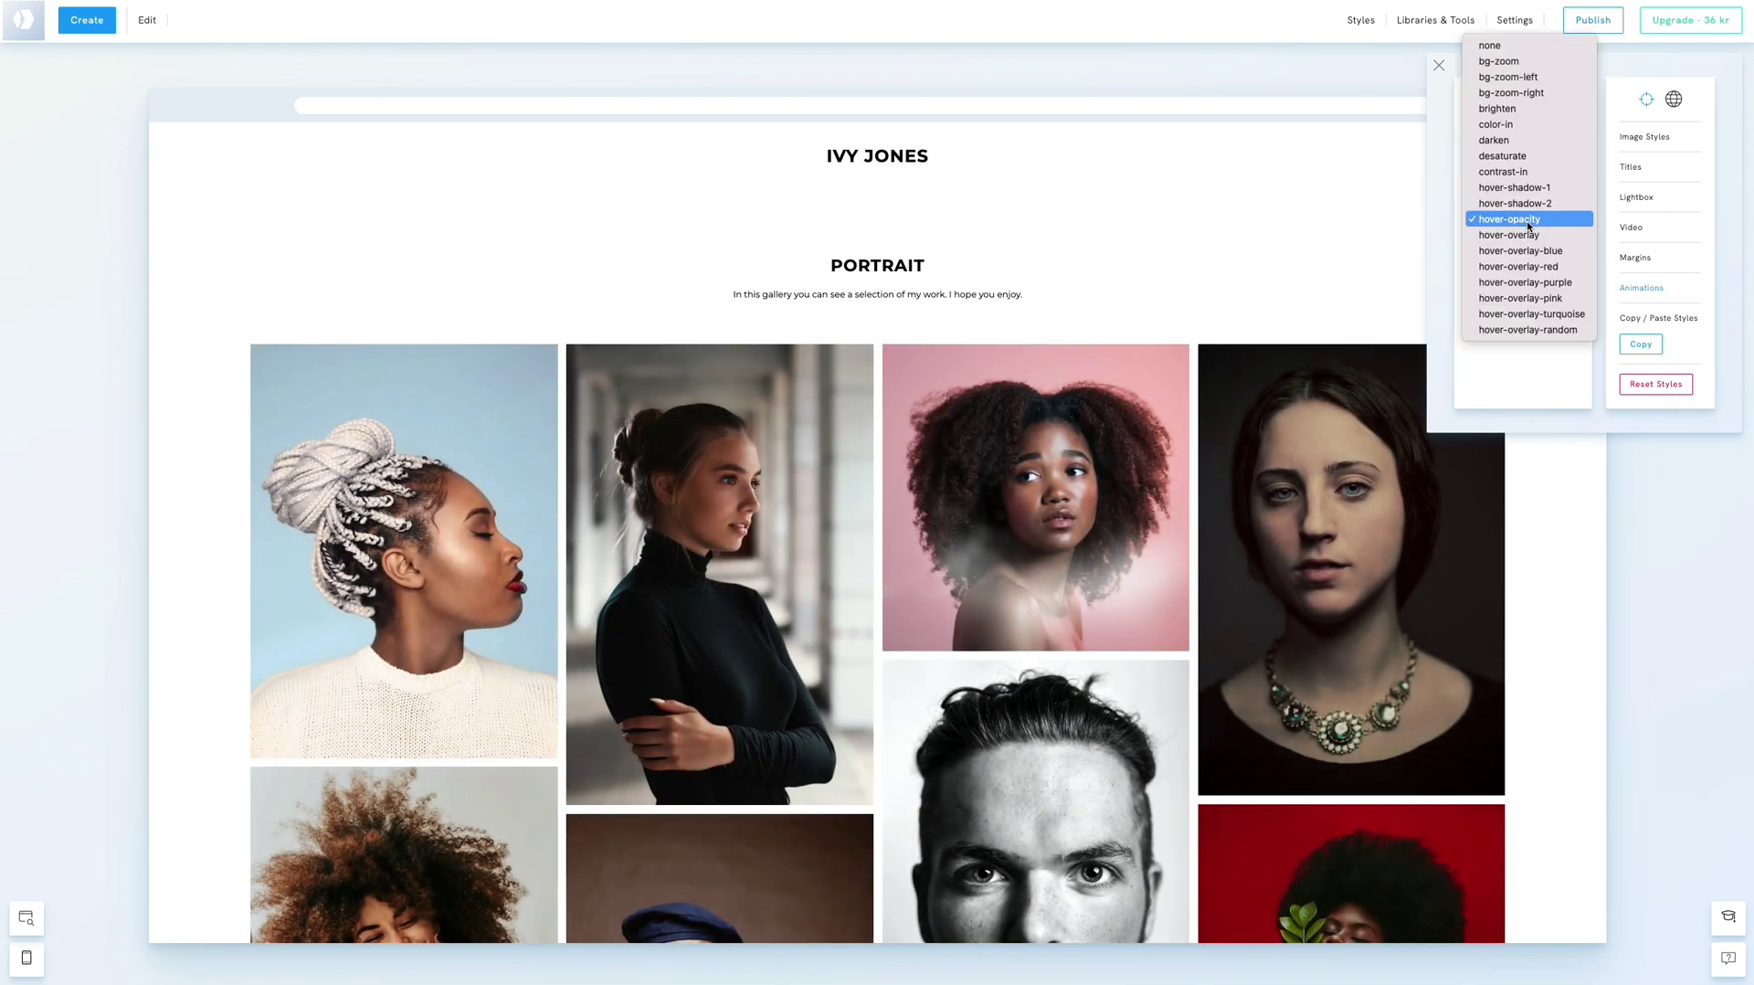
left_click(1510, 61)
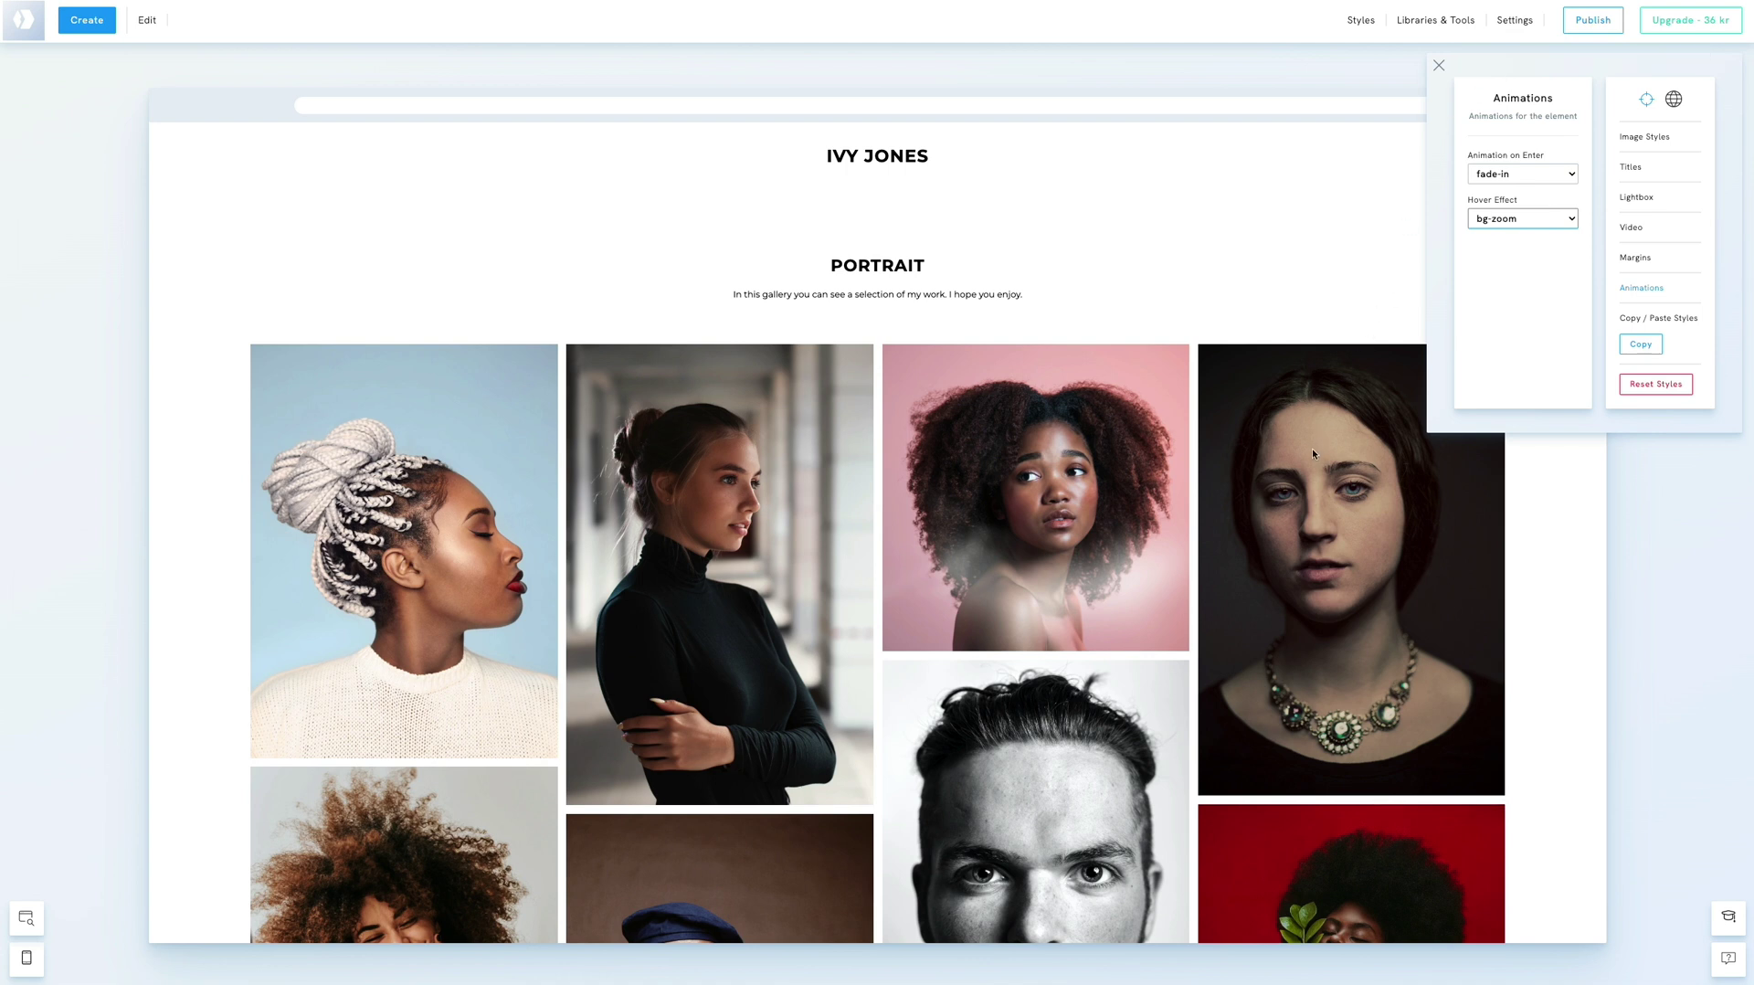
left_click(1308, 324)
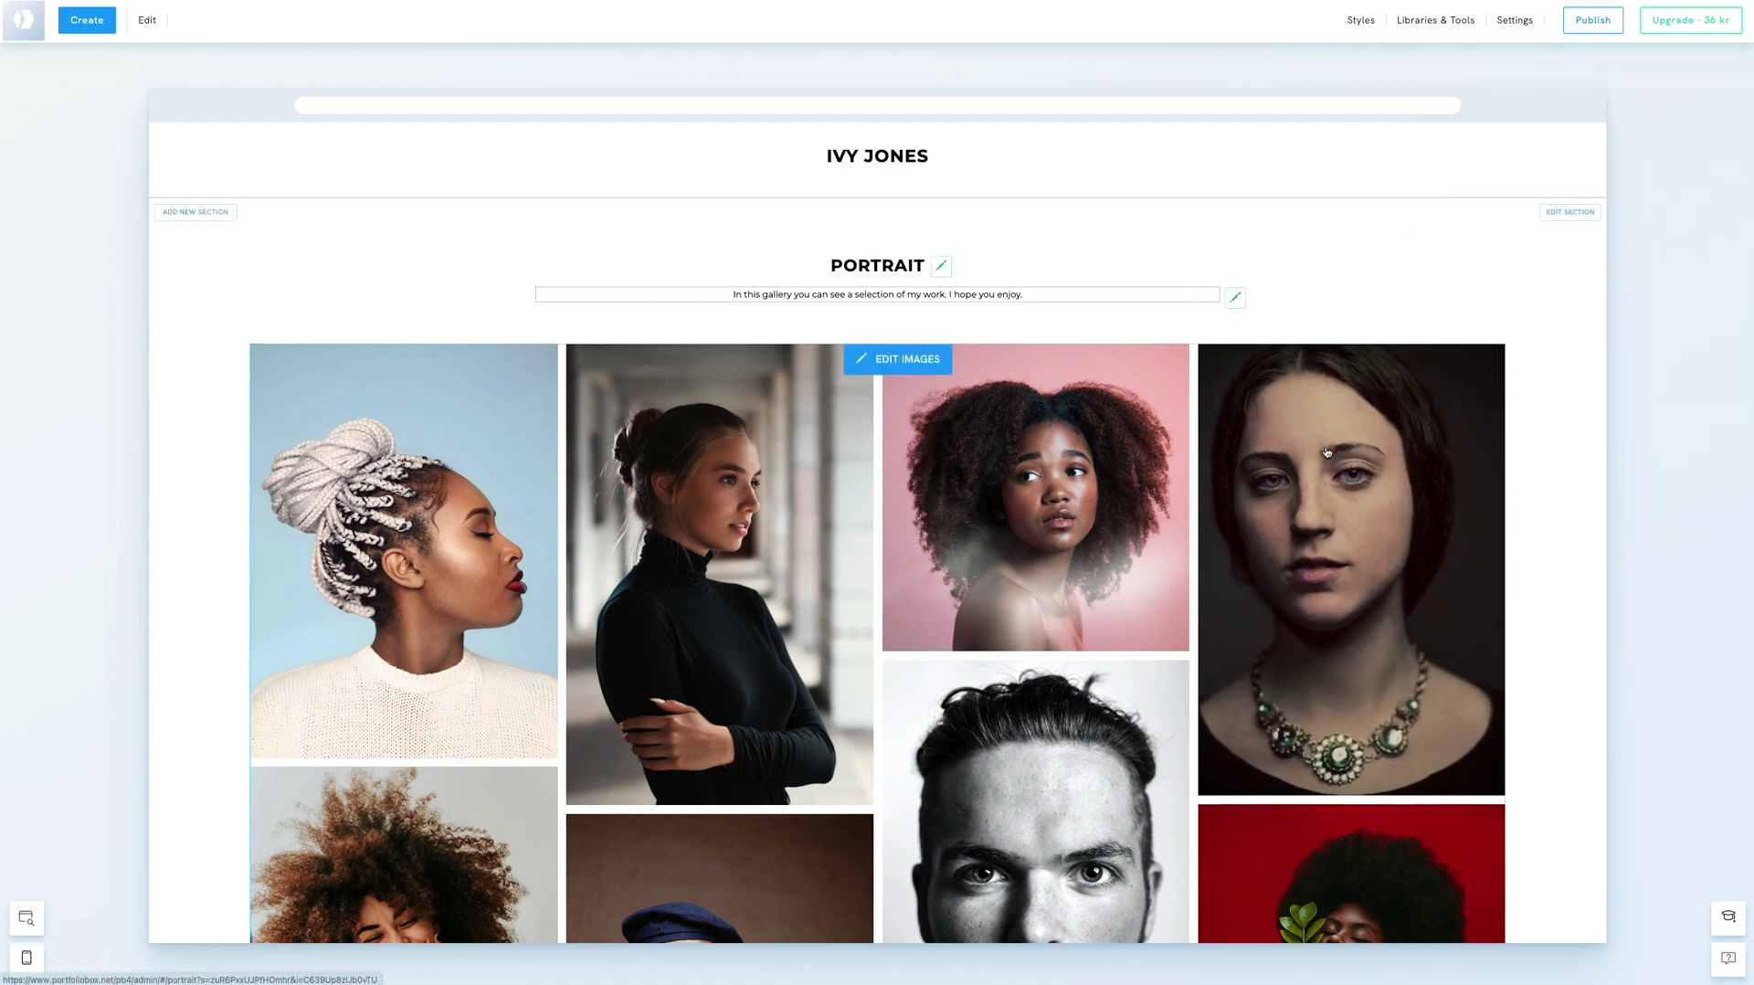